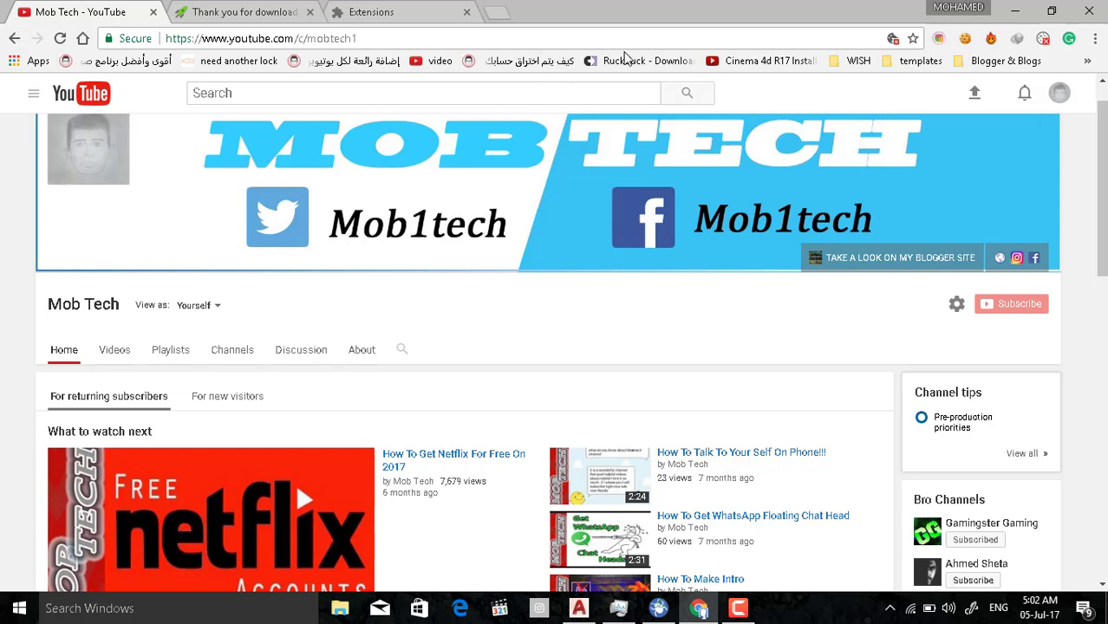
Search 'mob tech' from a new Chrome tab, which returns Yahoo results instead of Google.
{"action": "left_click", "coordinate": [497, 12]}
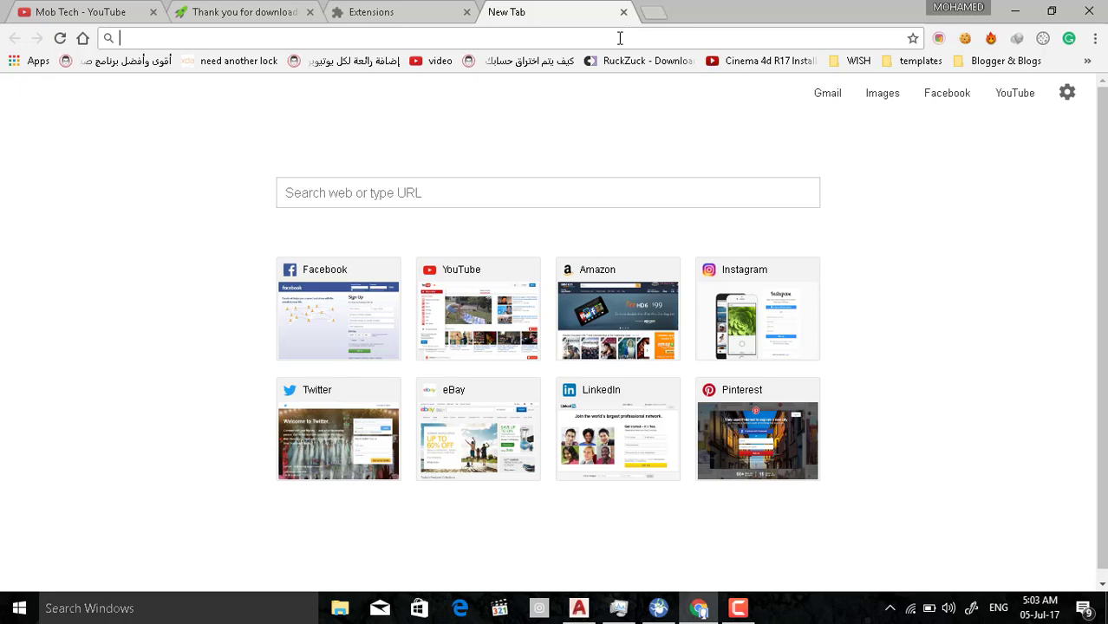
{"action": "type", "text": "mob tec"}
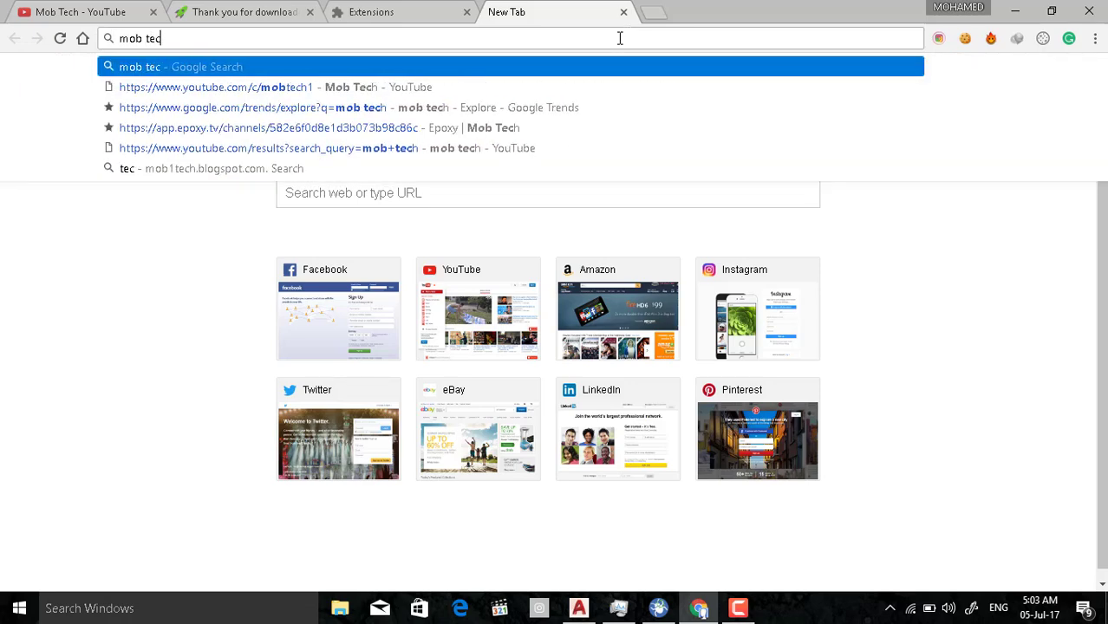
{"action": "type", "text": "h"}
{"action": "key", "text": "Return"}
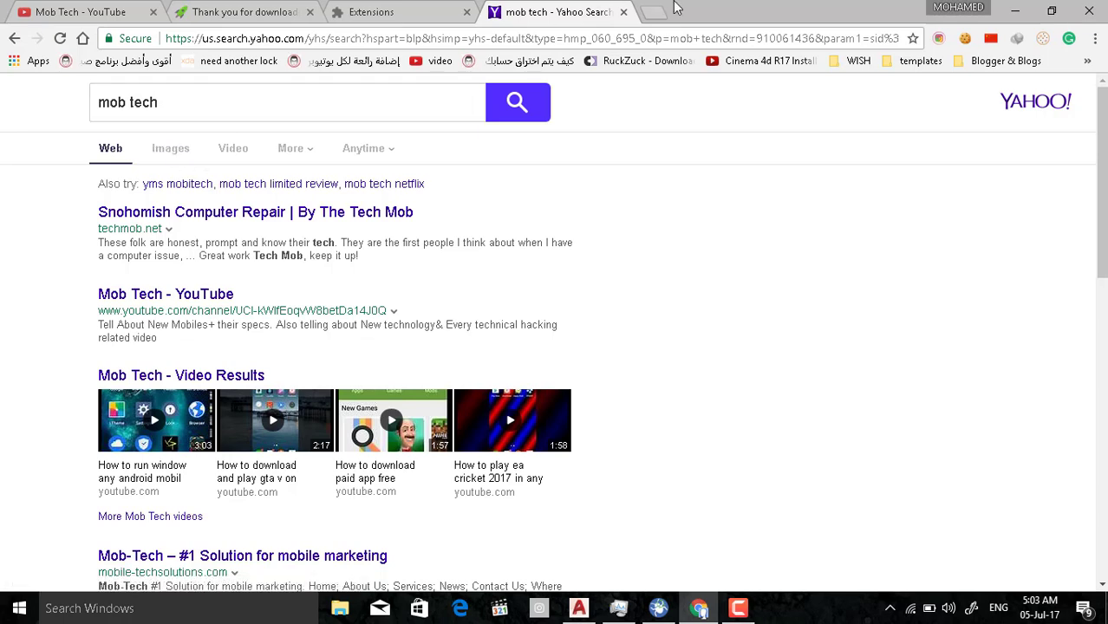
{"action": "left_click", "coordinate": [1095, 39]}
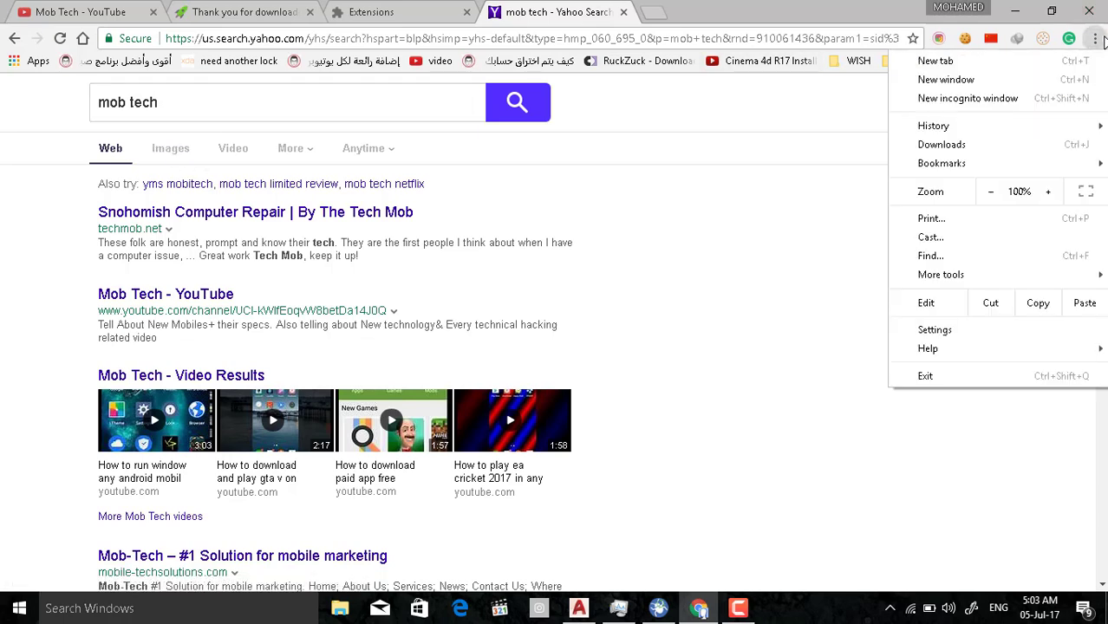
{"action": "left_click", "coordinate": [977, 337]}
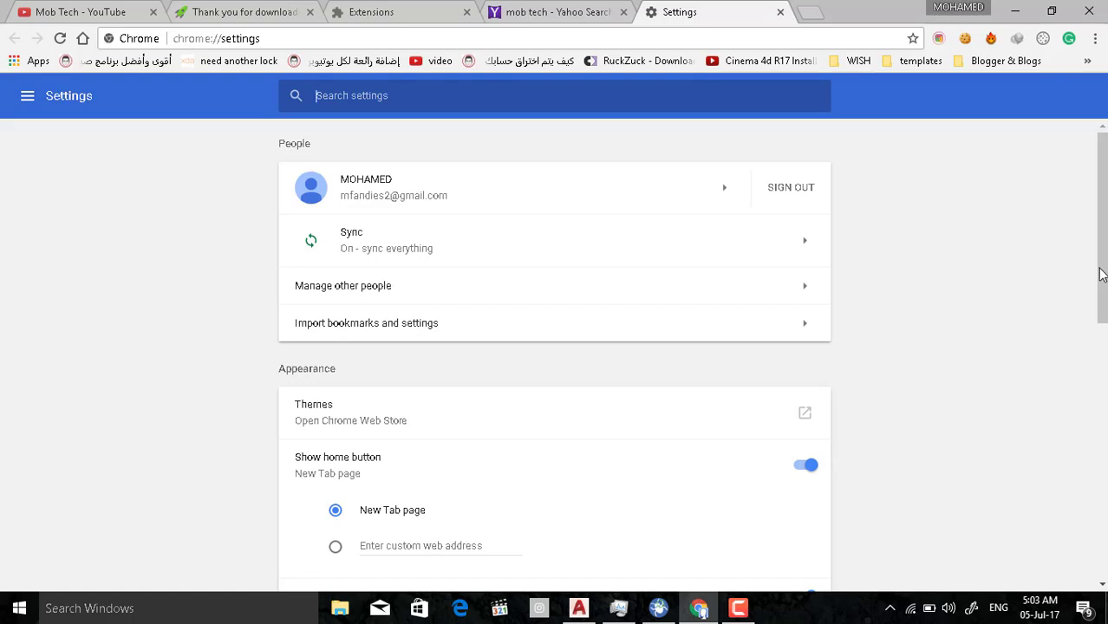
{"action": "scroll", "coordinate": [1053, 326], "scroll_direction": "down", "scroll_amount": 1}
{"action": "scroll", "coordinate": [554, 346], "scroll_direction": "down", "scroll_amount": 5}
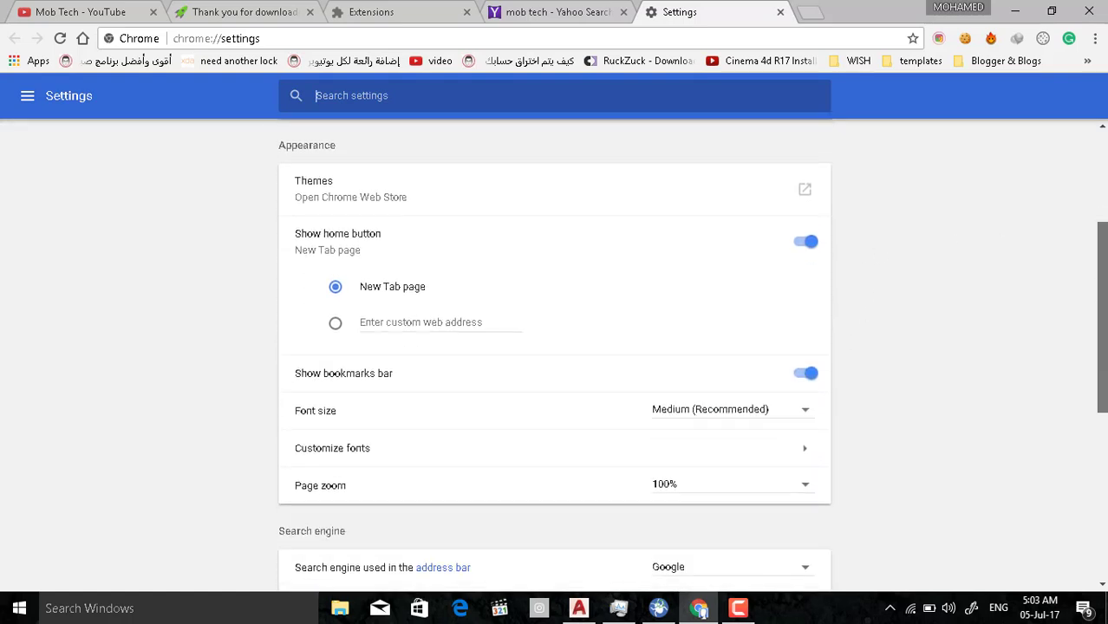
{"action": "left_click", "coordinate": [789, 480]}
{"action": "left_click", "coordinate": [794, 480]}
{"action": "left_click", "coordinate": [803, 517]}
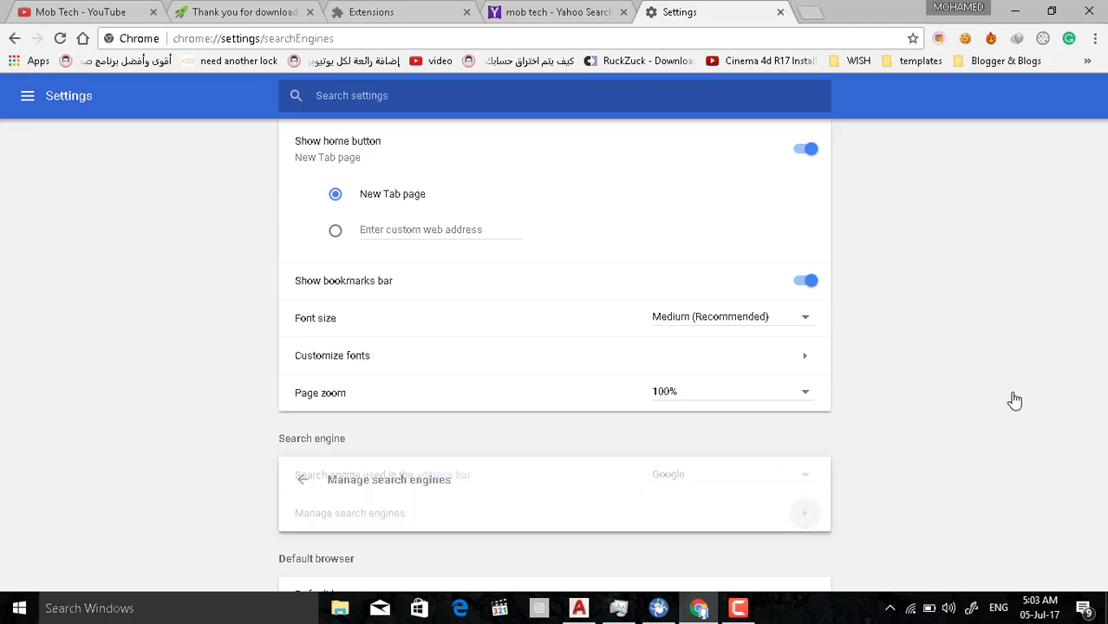
{"action": "scroll", "coordinate": [554, 347], "scroll_direction": "down", "scroll_amount": 5}
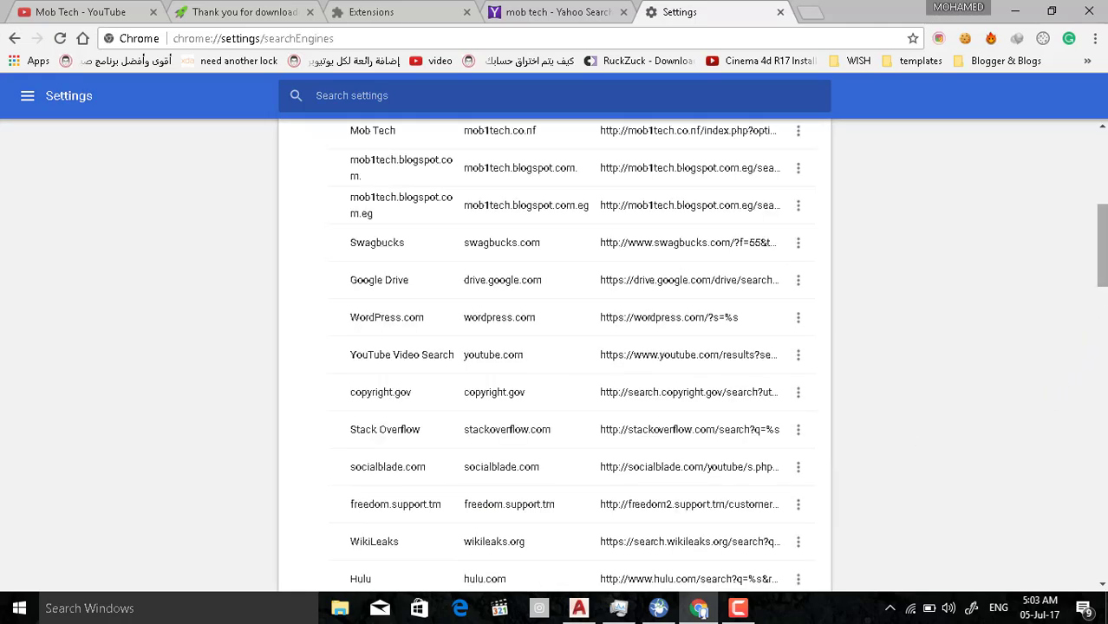
{"action": "scroll", "coordinate": [554, 347], "scroll_direction": "up", "scroll_amount": 4}
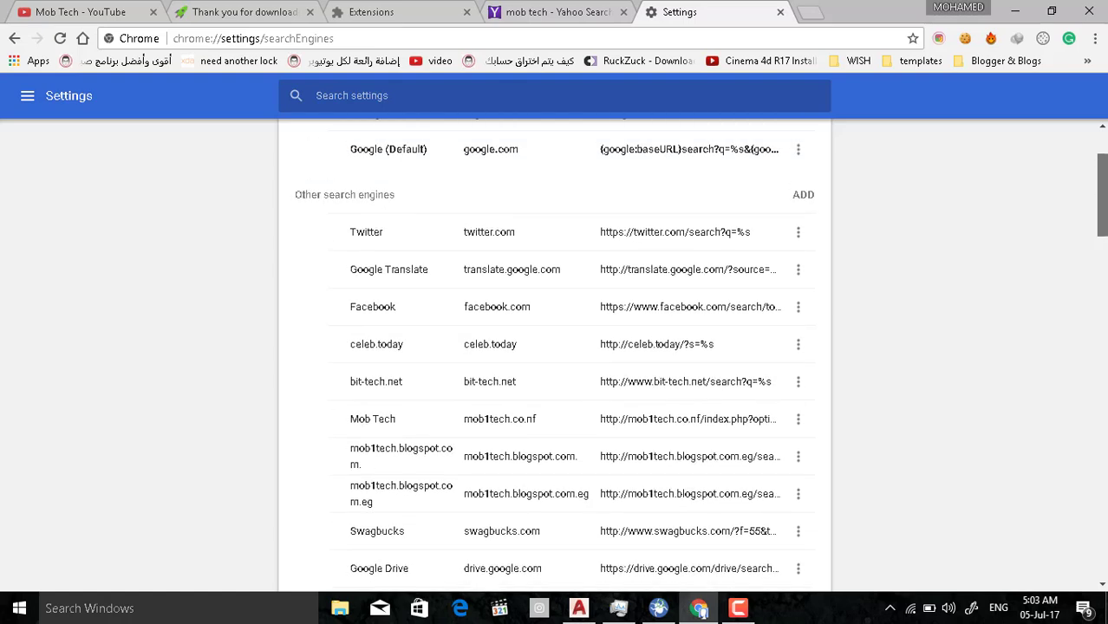
{"action": "scroll", "coordinate": [555, 347], "scroll_direction": "up", "scroll_amount": 1}
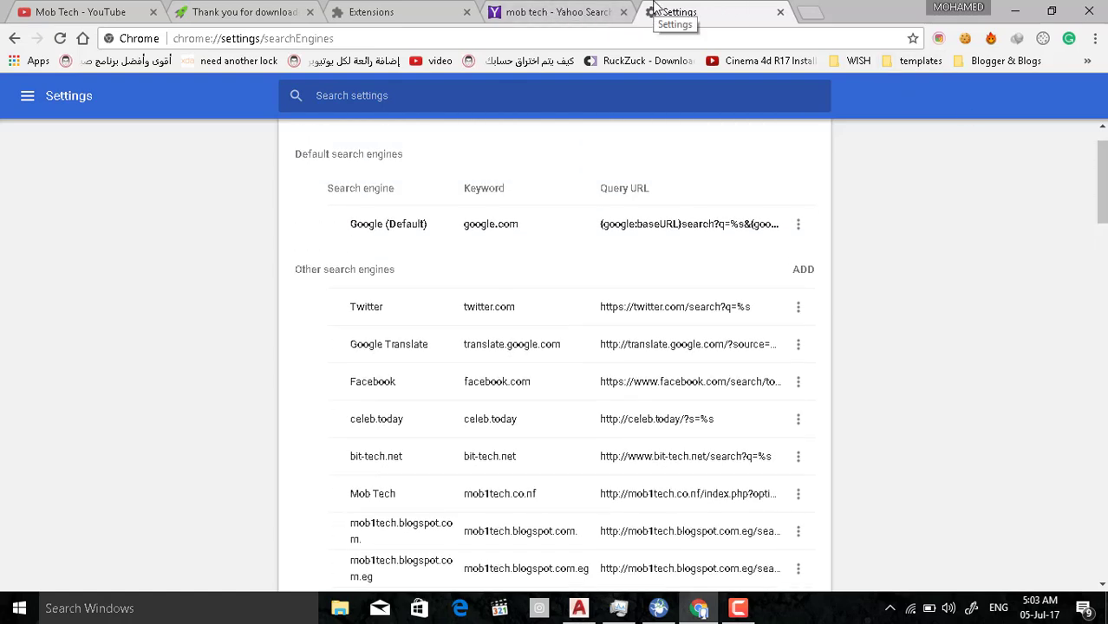
{"action": "left_click", "coordinate": [780, 13]}
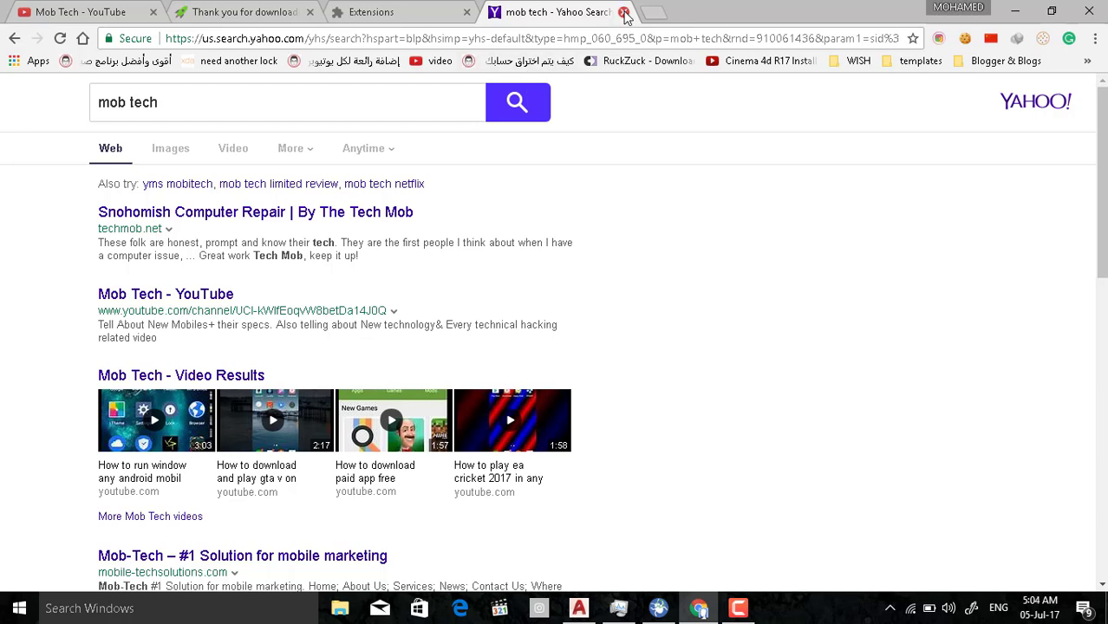
Close the Yahoo tab, check the managed Cookies Control extension, and return to the ToolsLib download page.
{"action": "left_click", "coordinate": [625, 13]}
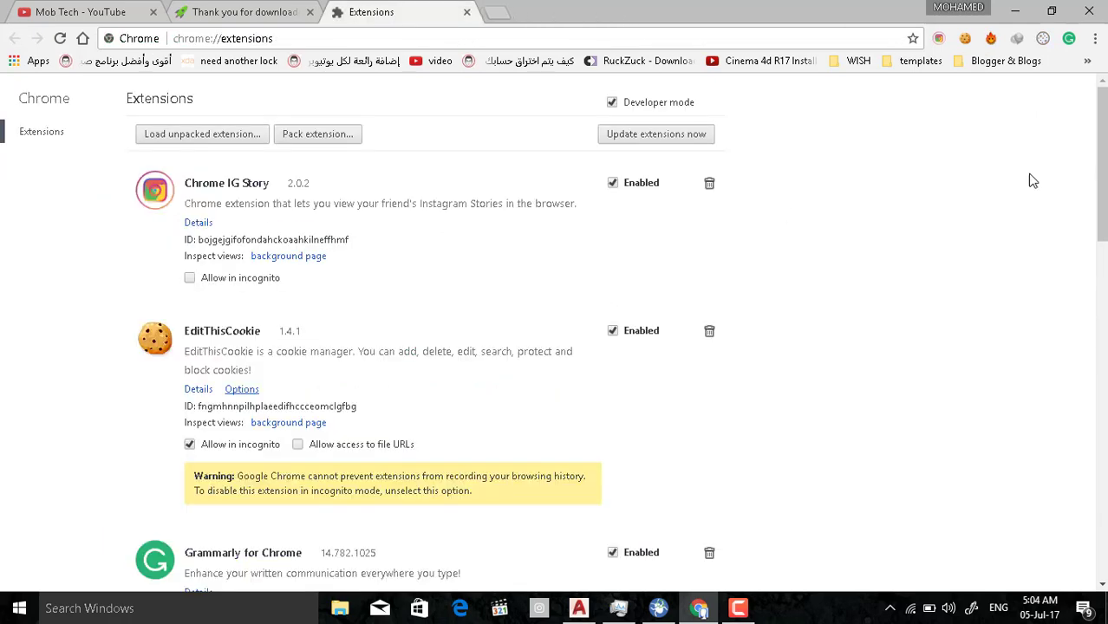
{"action": "left_click_drag", "start_coordinate": [1102, 183], "coordinate": [1101, 520]}
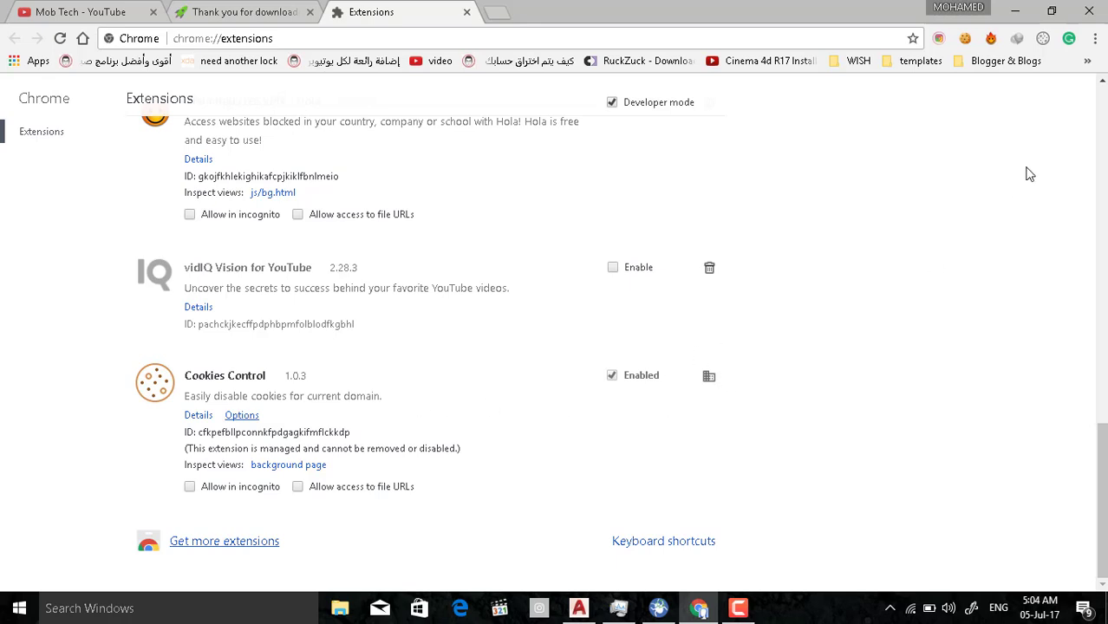
{"action": "right_click", "coordinate": [1046, 39]}
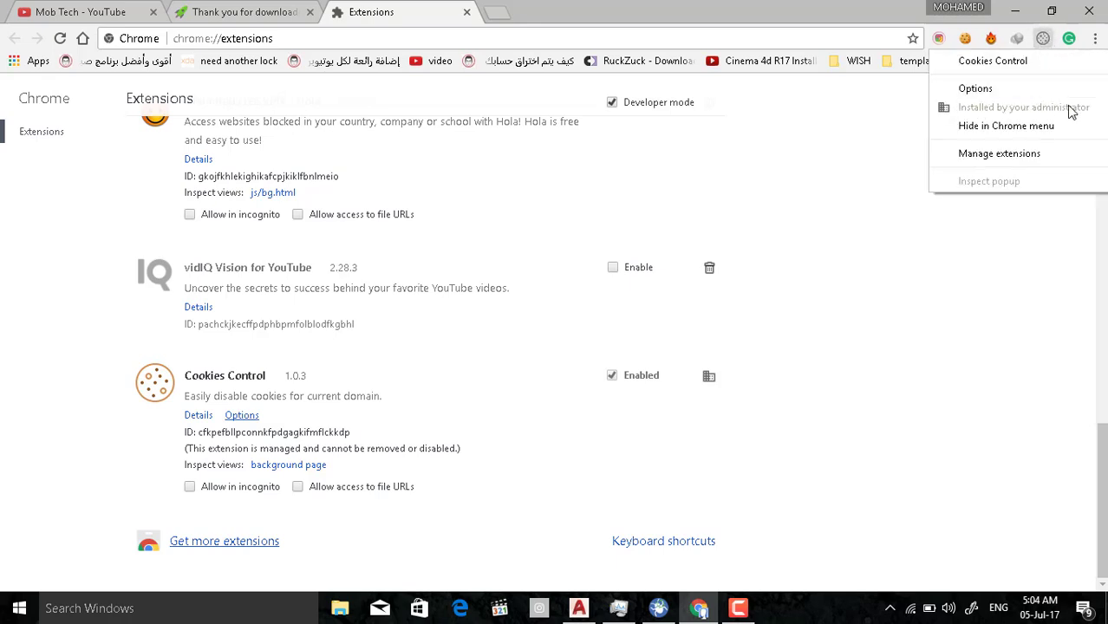
{"action": "left_click", "coordinate": [935, 360]}
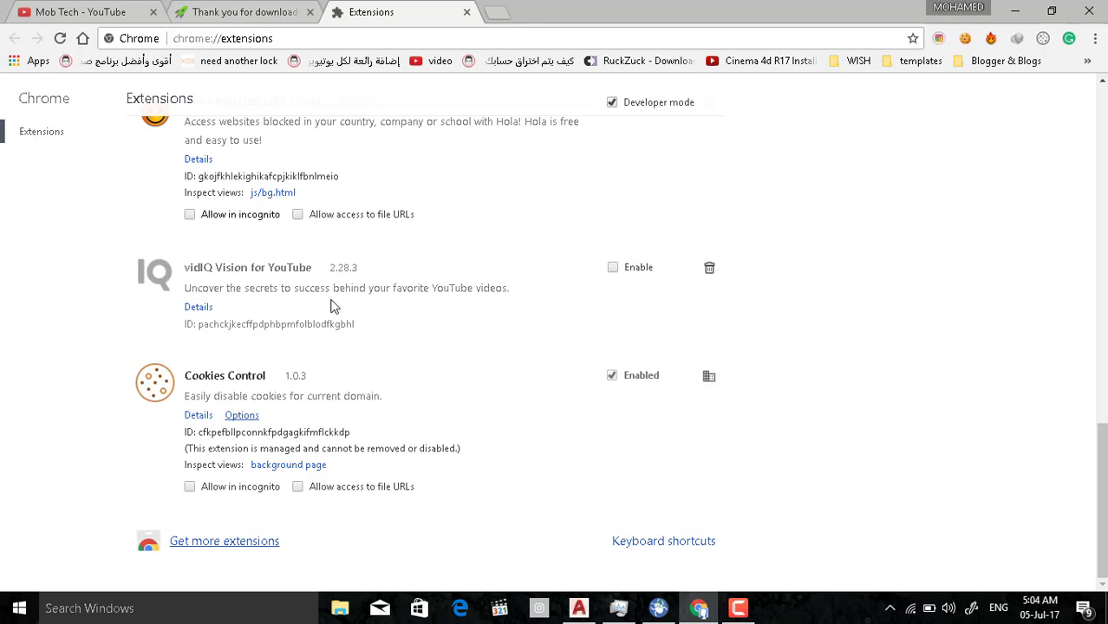
{"action": "left_click", "coordinate": [267, 15]}
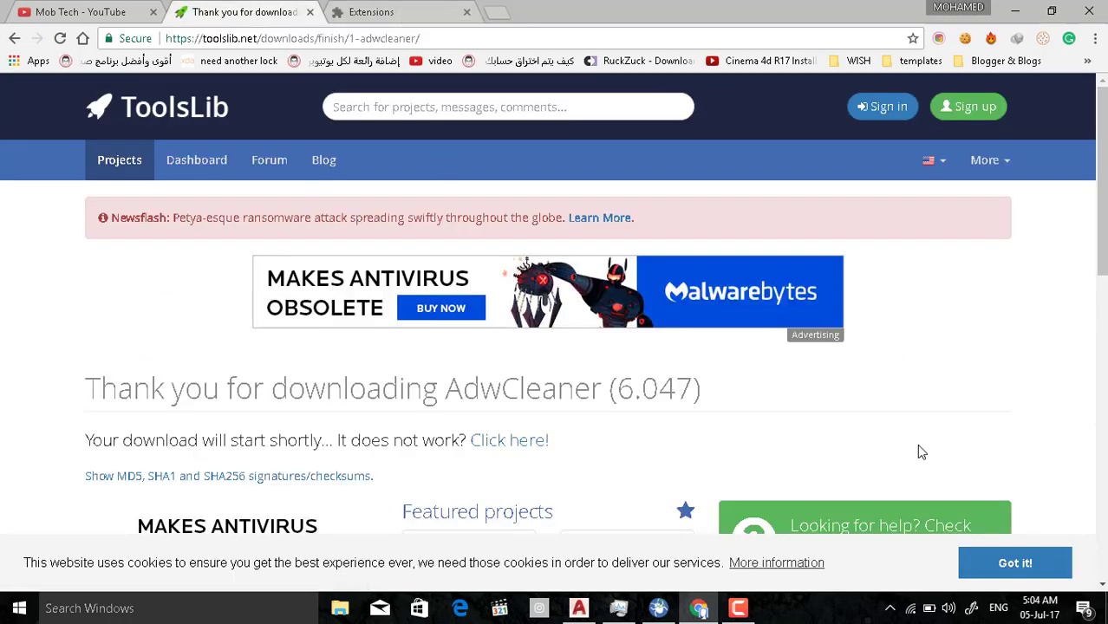
In AdwCleaner's Folders results, select the Profile 1 and Profile 4 Chrome extension folders.
{"action": "left_click", "coordinate": [659, 608]}
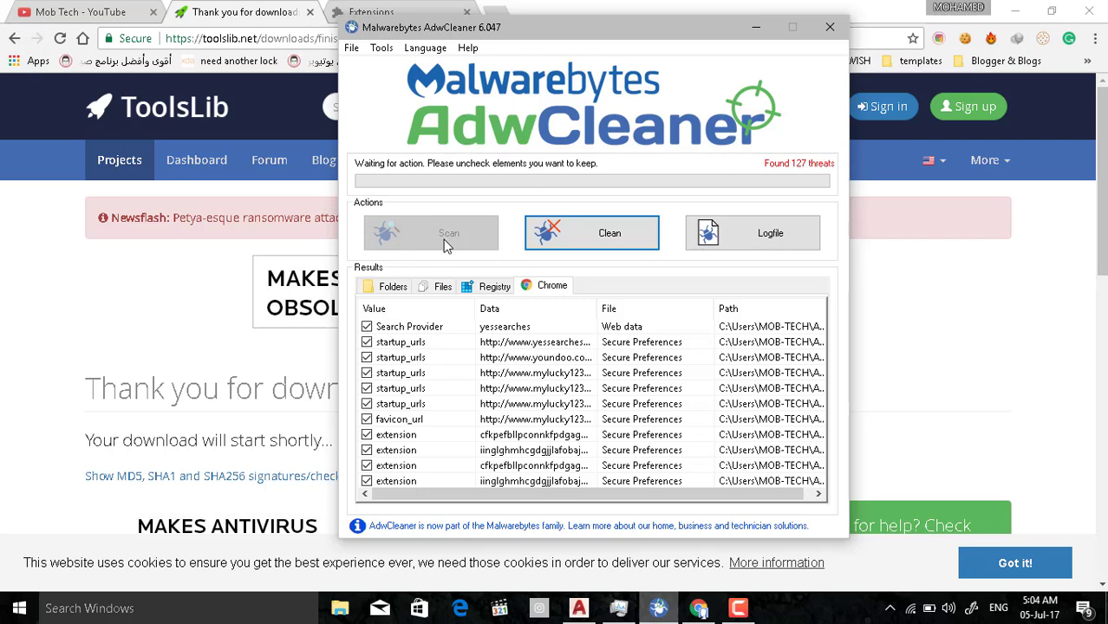
{"action": "left_click_drag", "start_coordinate": [595, 36], "coordinate": [527, 82]}
{"action": "left_click", "coordinate": [323, 327]}
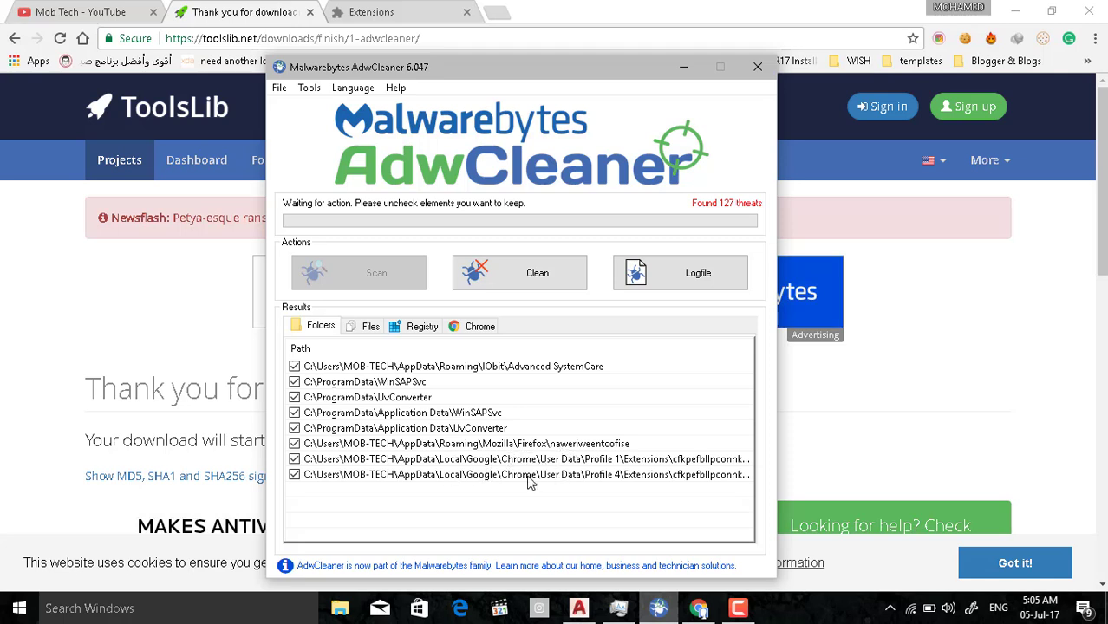
{"action": "left_click", "coordinate": [686, 461]}
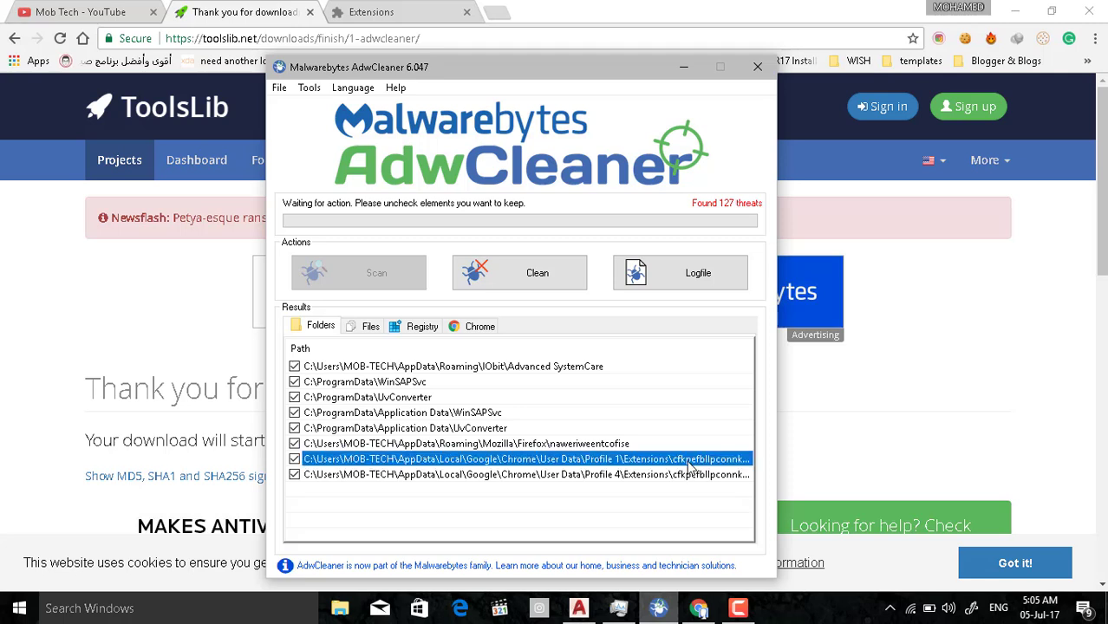
{"action": "left_click", "coordinate": [694, 475]}
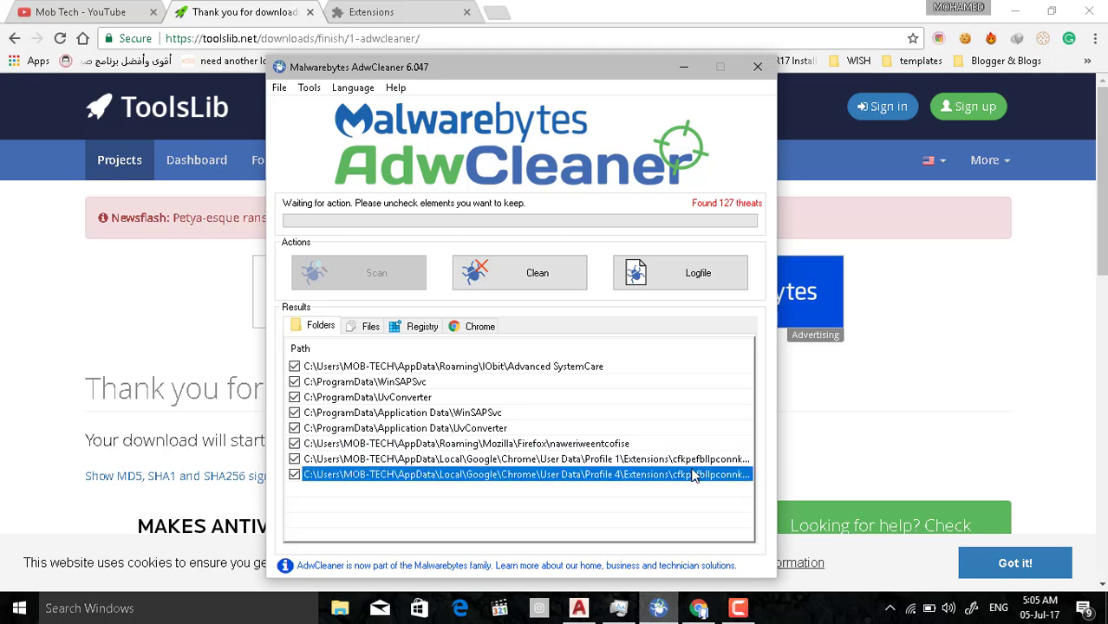
{"action": "left_click", "coordinate": [699, 461]}
{"action": "left_click", "coordinate": [700, 475]}
{"action": "left_click", "coordinate": [691, 461]}
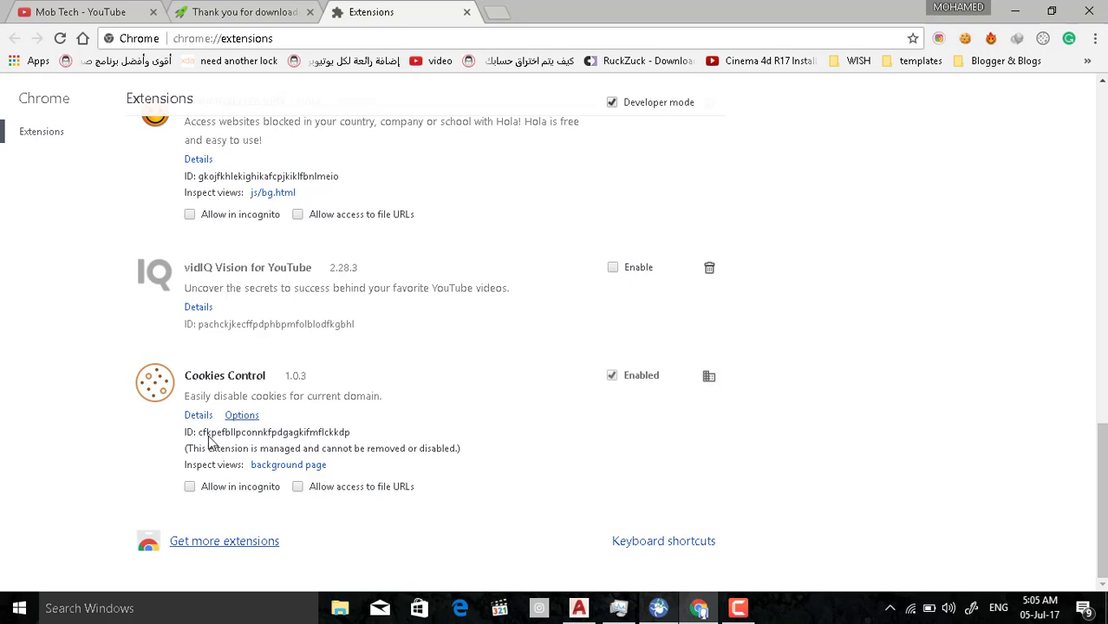
{"action": "left_click", "coordinate": [659, 610]}
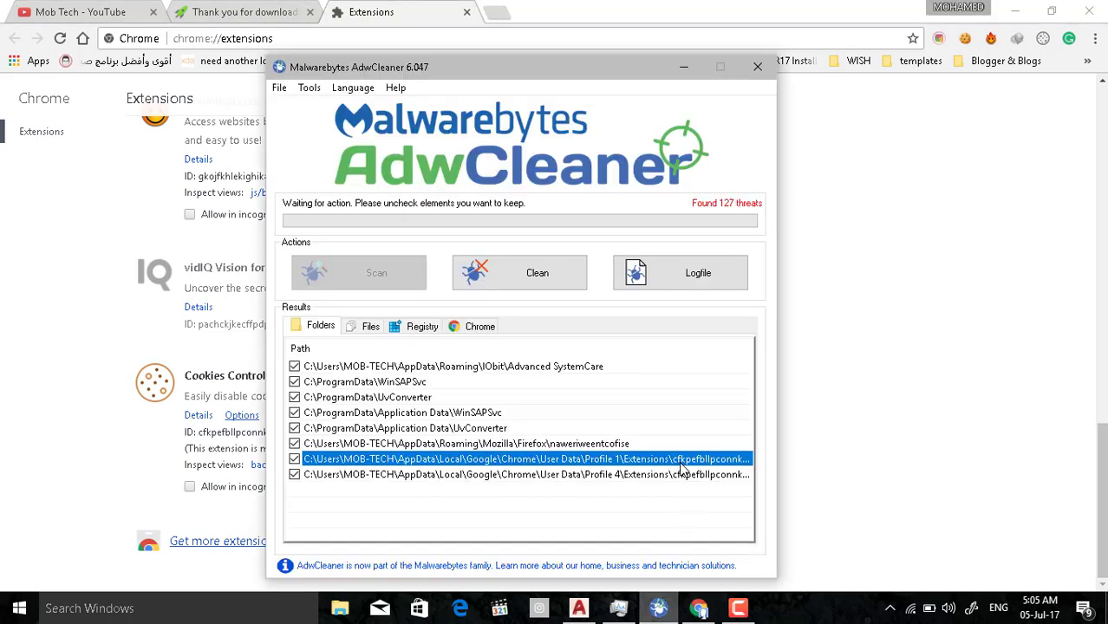
Browse the threats listed on AdwCleaner's Files results tab.
{"action": "left_click", "coordinate": [373, 329]}
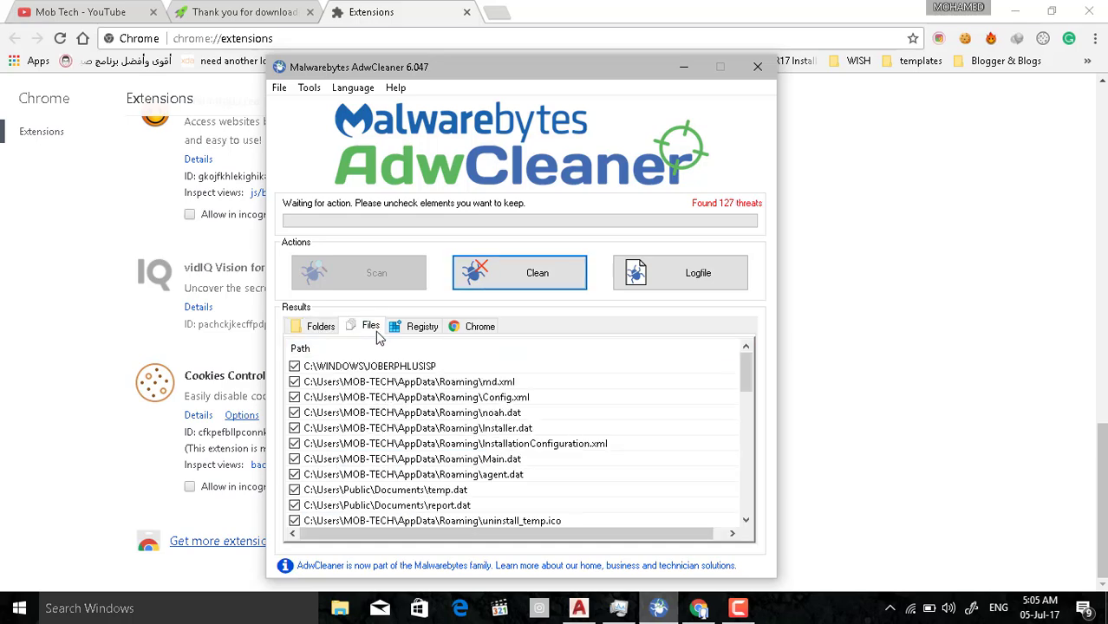
{"action": "left_click_drag", "start_coordinate": [744, 382], "coordinate": [745, 432]}
{"action": "left_click_drag", "start_coordinate": [701, 532], "coordinate": [714, 532]}
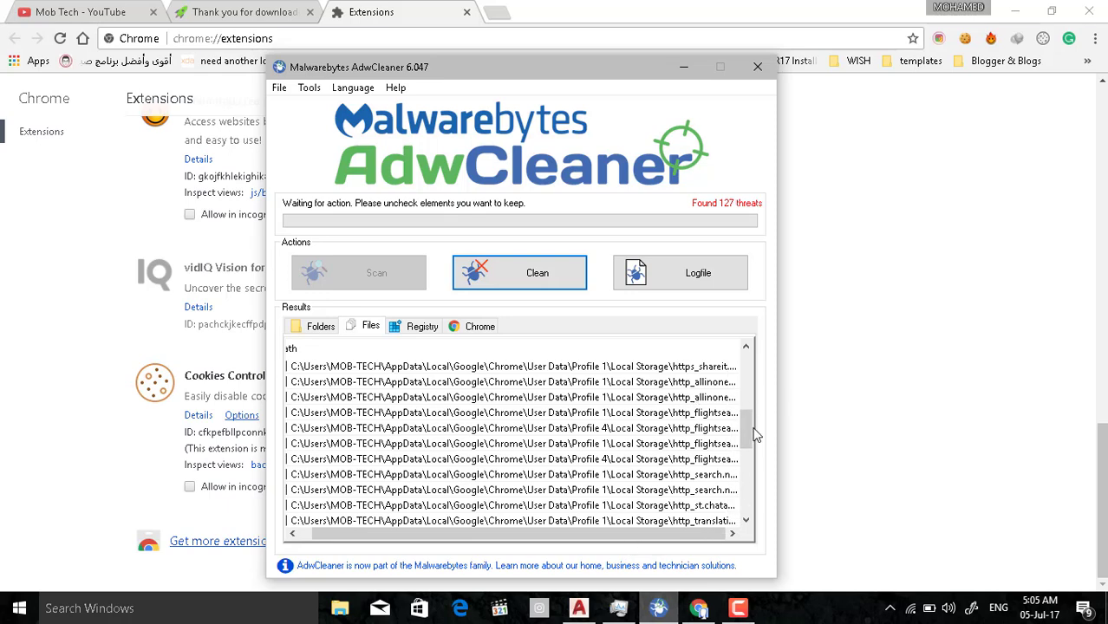
{"action": "left_click_drag", "start_coordinate": [748, 438], "coordinate": [755, 501]}
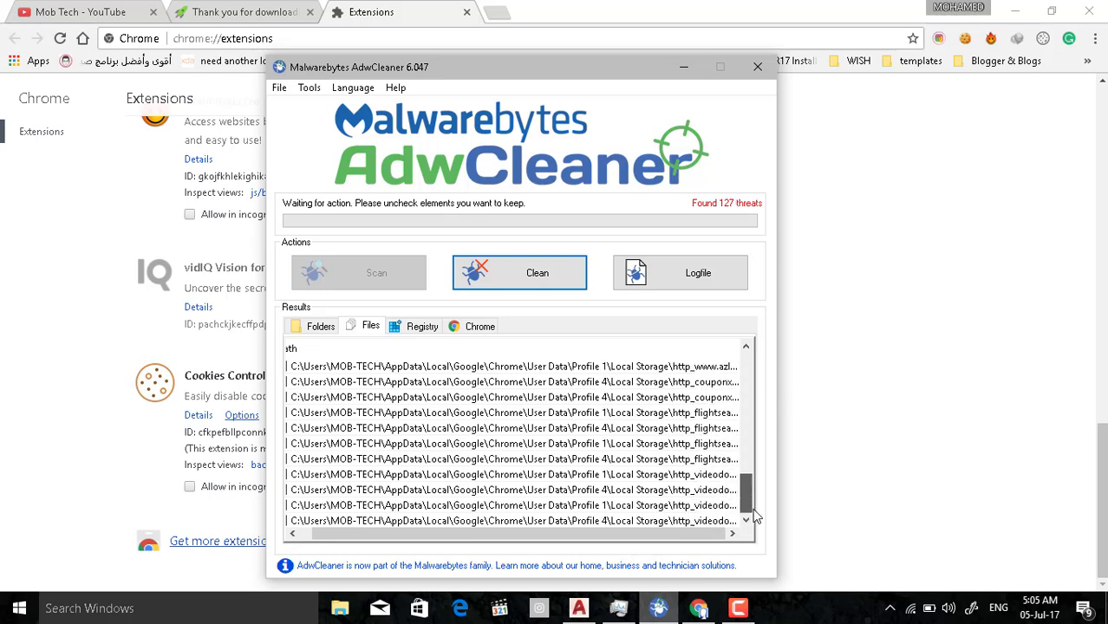
Show the Registry results with a widened Key column and scroll through the keys.
{"action": "left_click", "coordinate": [422, 327]}
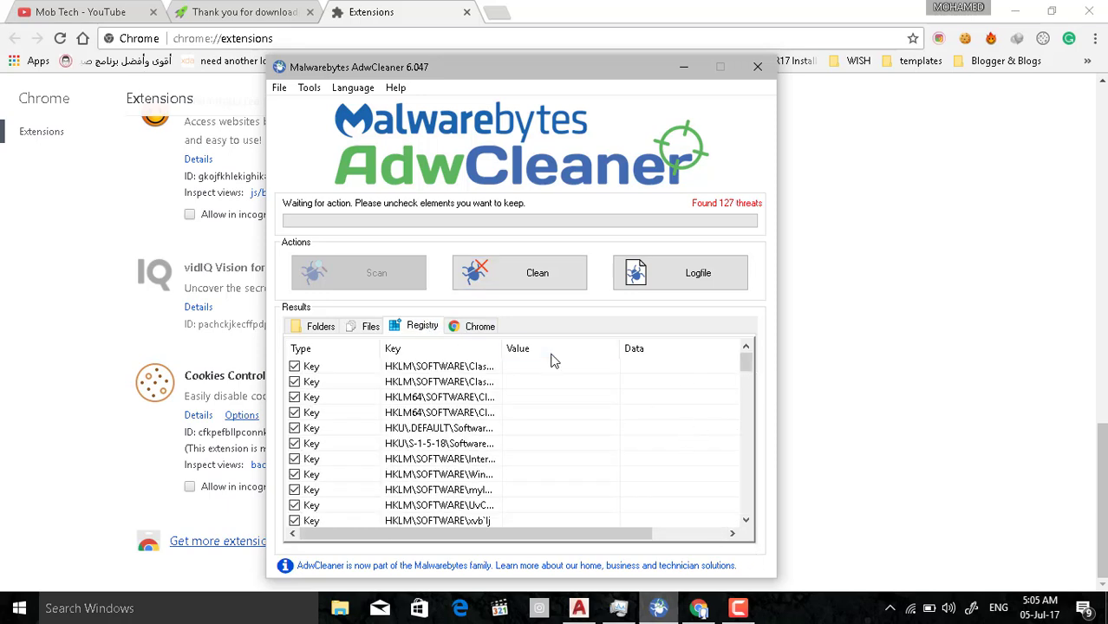
{"action": "left_click_drag", "start_coordinate": [502, 349], "coordinate": [670, 350]}
{"action": "left_click_drag", "start_coordinate": [747, 365], "coordinate": [816, 516]}
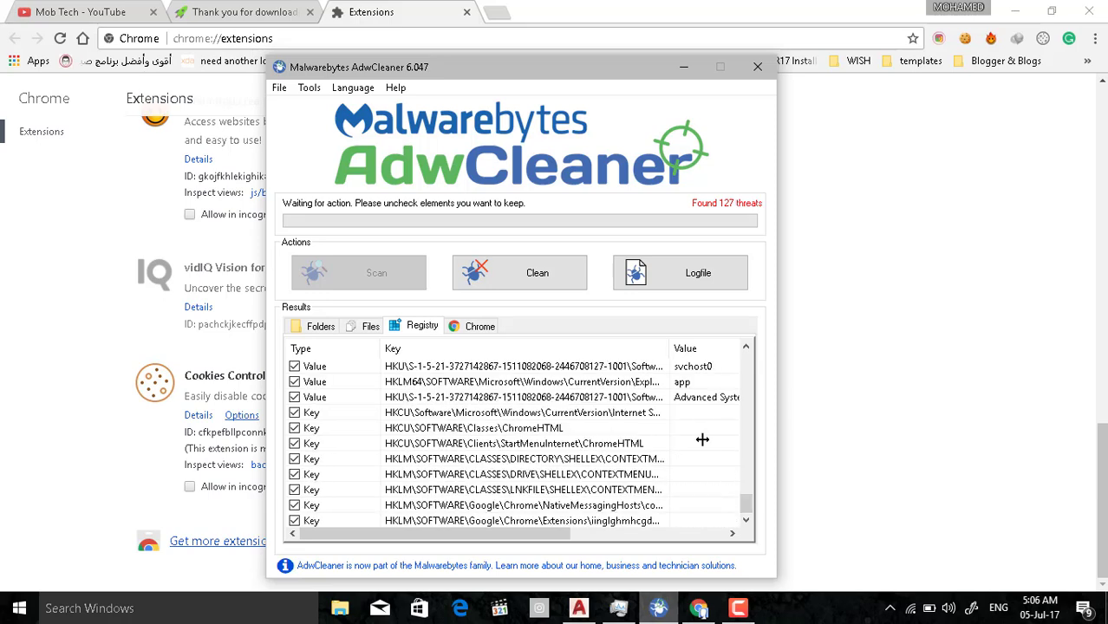
Show the Chrome results with a widened Data column, inspecting the startup_urls and extension entries.
{"action": "left_click", "coordinate": [475, 327]}
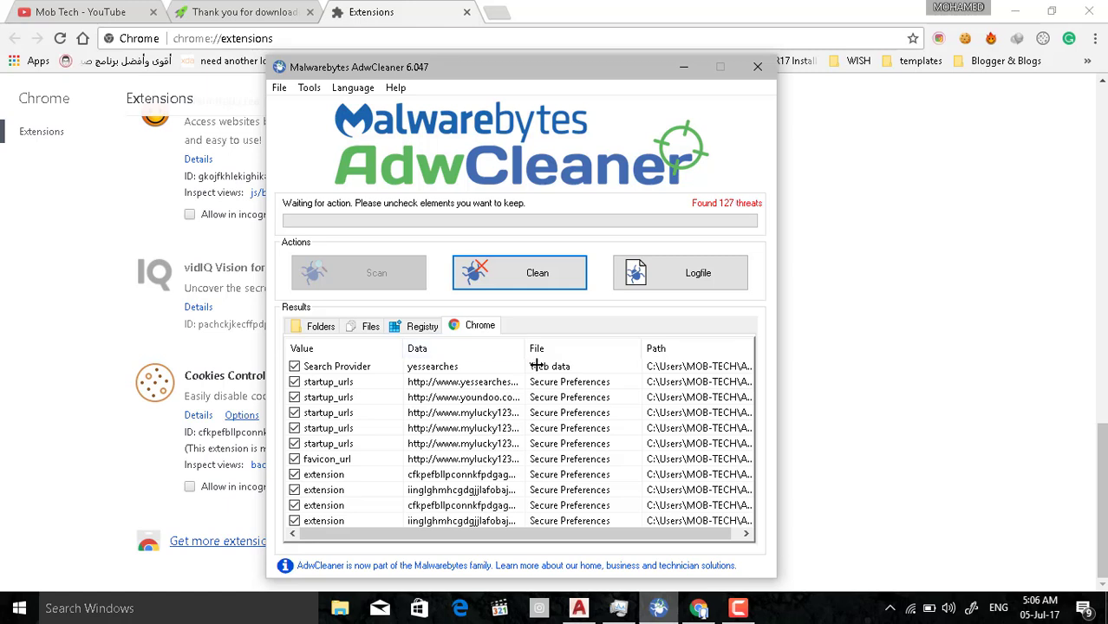
{"action": "left_click_drag", "start_coordinate": [526, 348], "coordinate": [583, 356]}
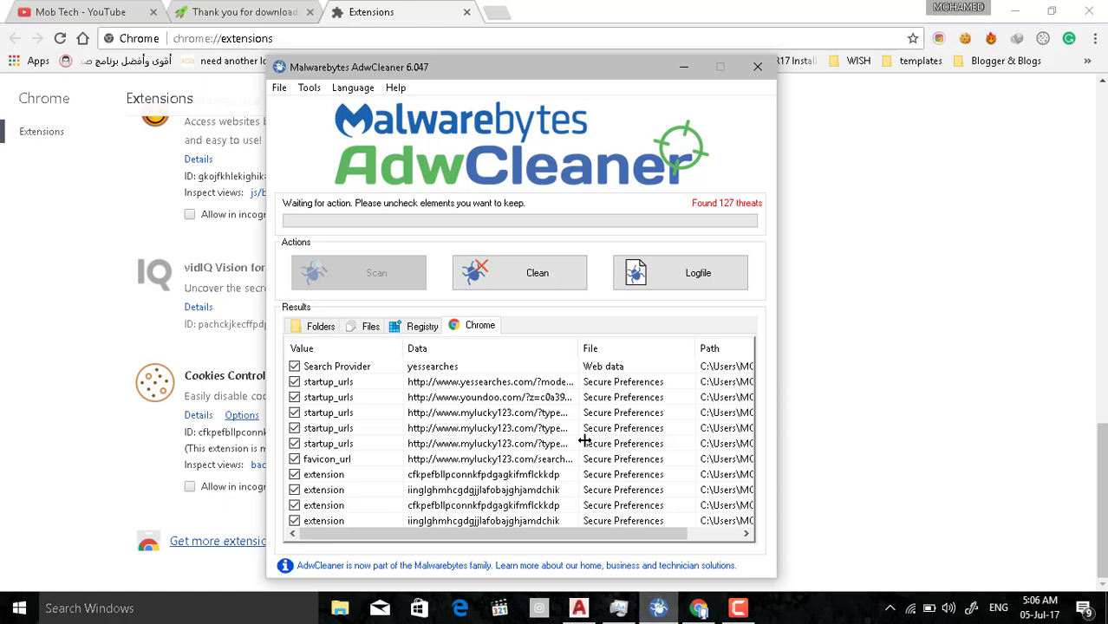
{"action": "left_click", "coordinate": [499, 459]}
{"action": "left_click", "coordinate": [508, 442]}
{"action": "left_click", "coordinate": [510, 428]}
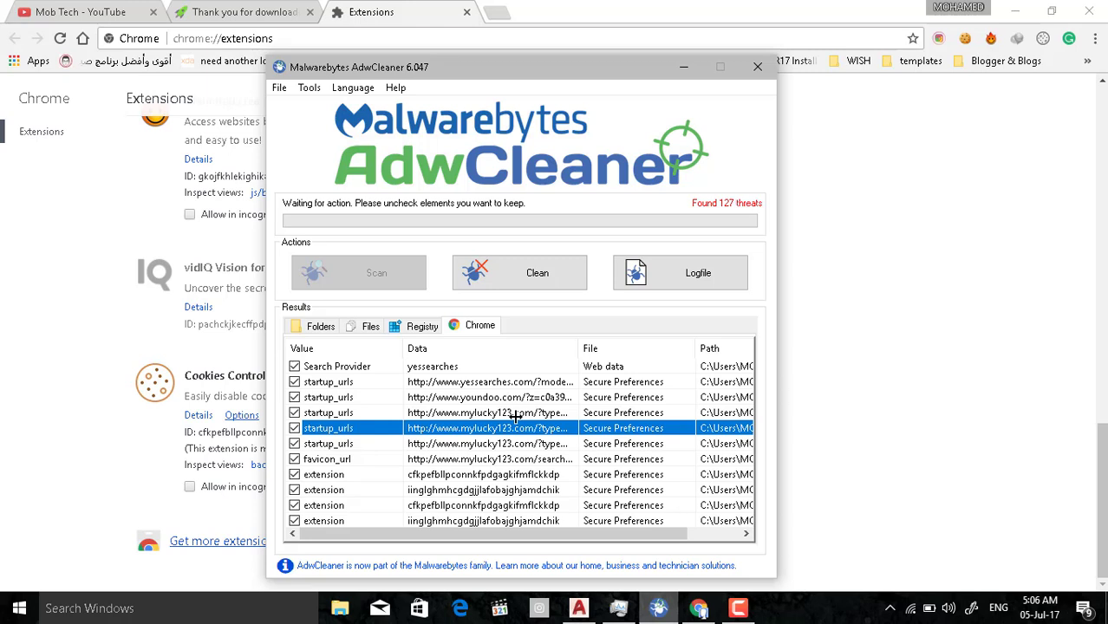
{"action": "left_click", "coordinate": [530, 413]}
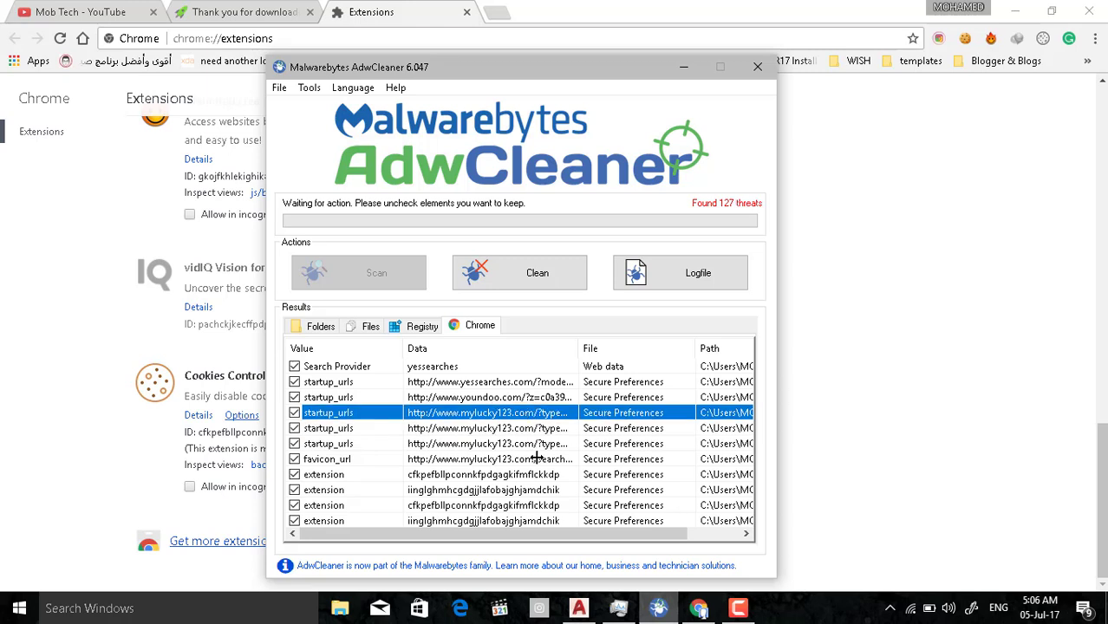
{"action": "left_click", "coordinate": [446, 505]}
{"action": "left_click", "coordinate": [469, 475]}
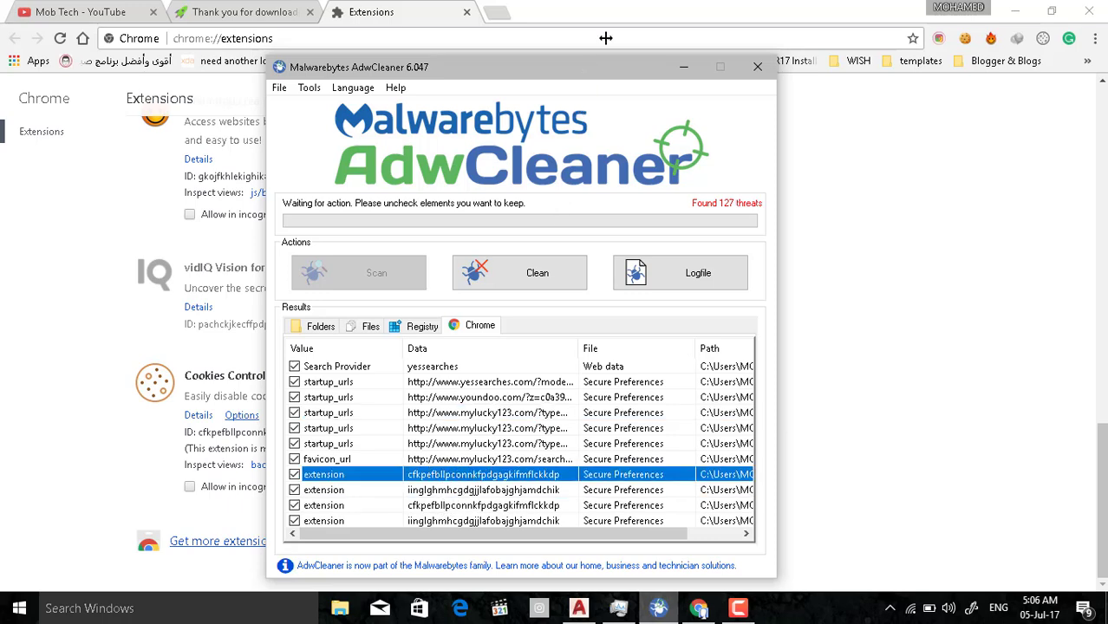
{"action": "left_click_drag", "start_coordinate": [620, 17], "coordinate": [569, 236]}
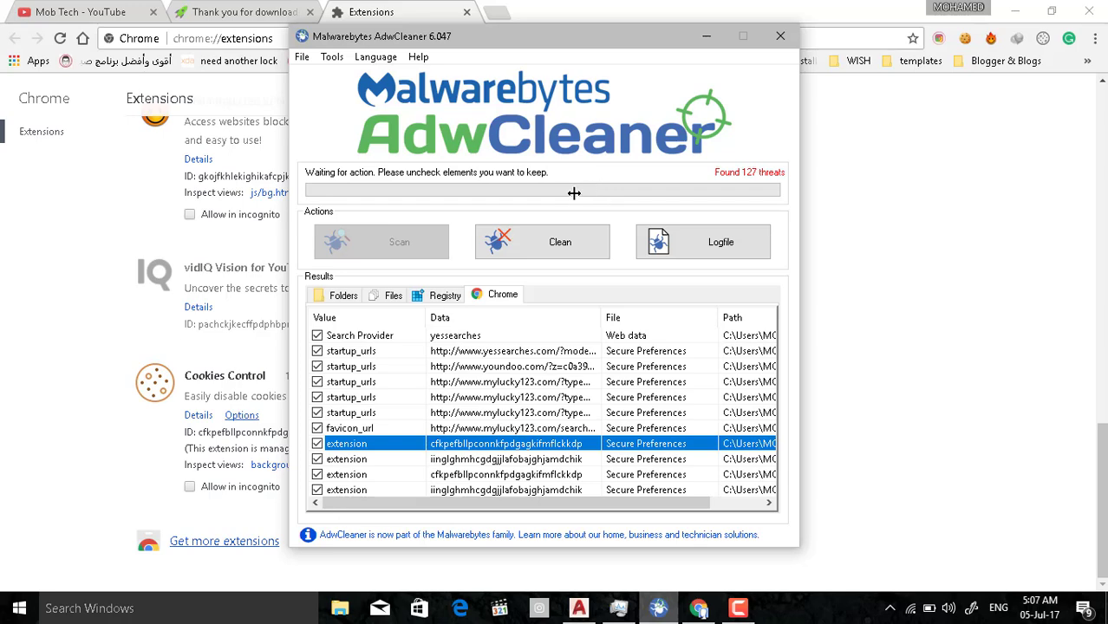
Clean all 127 found threats and dismiss the information notice.
{"action": "left_click", "coordinate": [556, 226]}
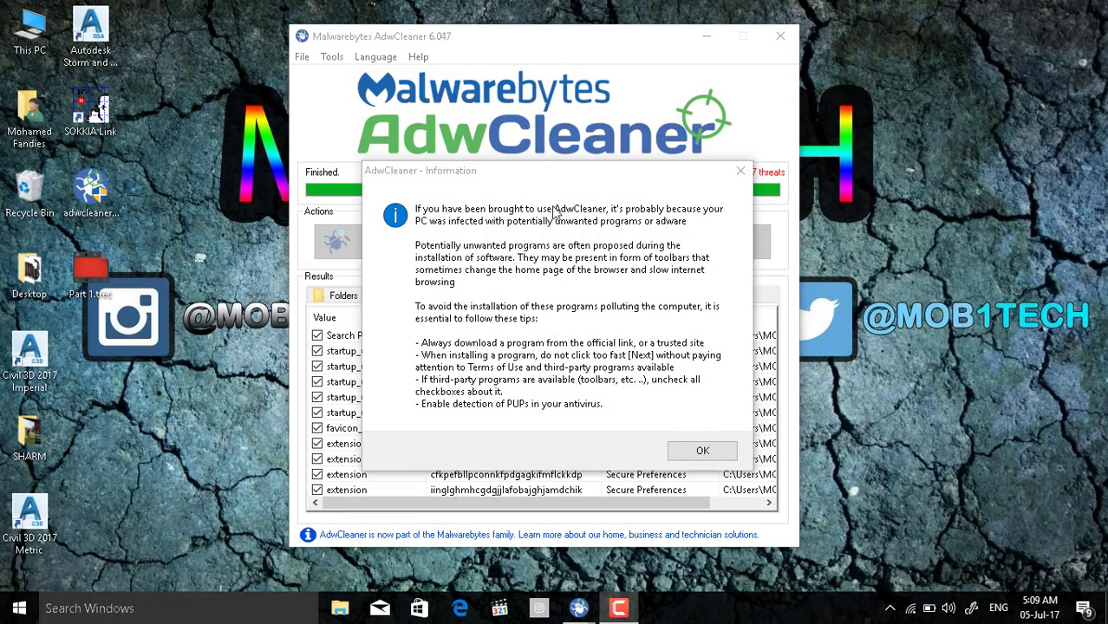
{"action": "left_click_drag", "start_coordinate": [567, 173], "coordinate": [547, 110]}
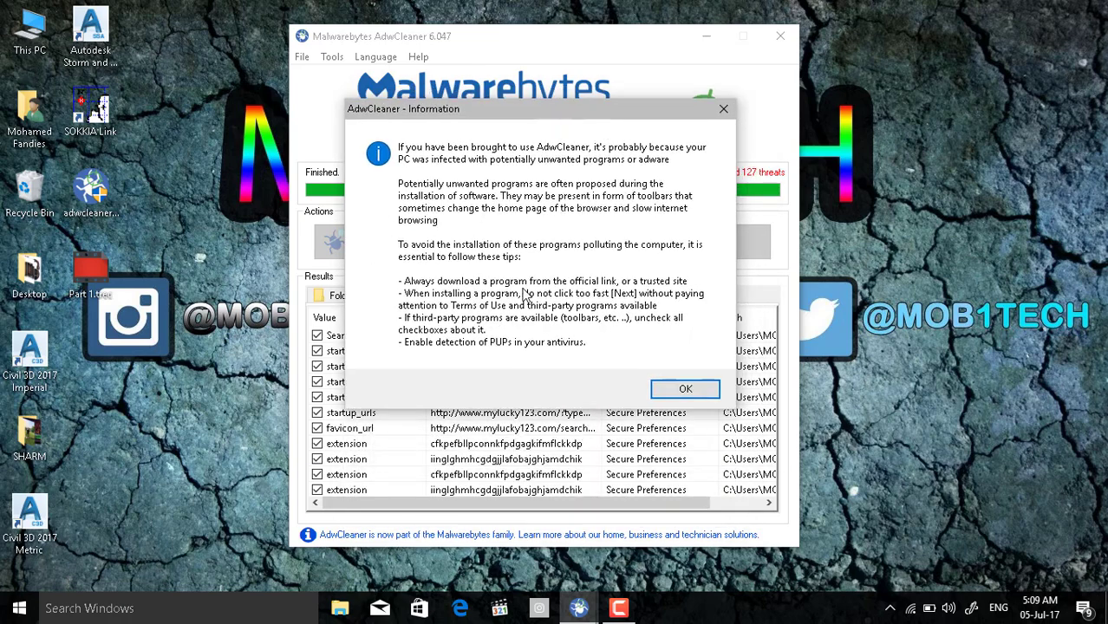
{"action": "left_click", "coordinate": [682, 390]}
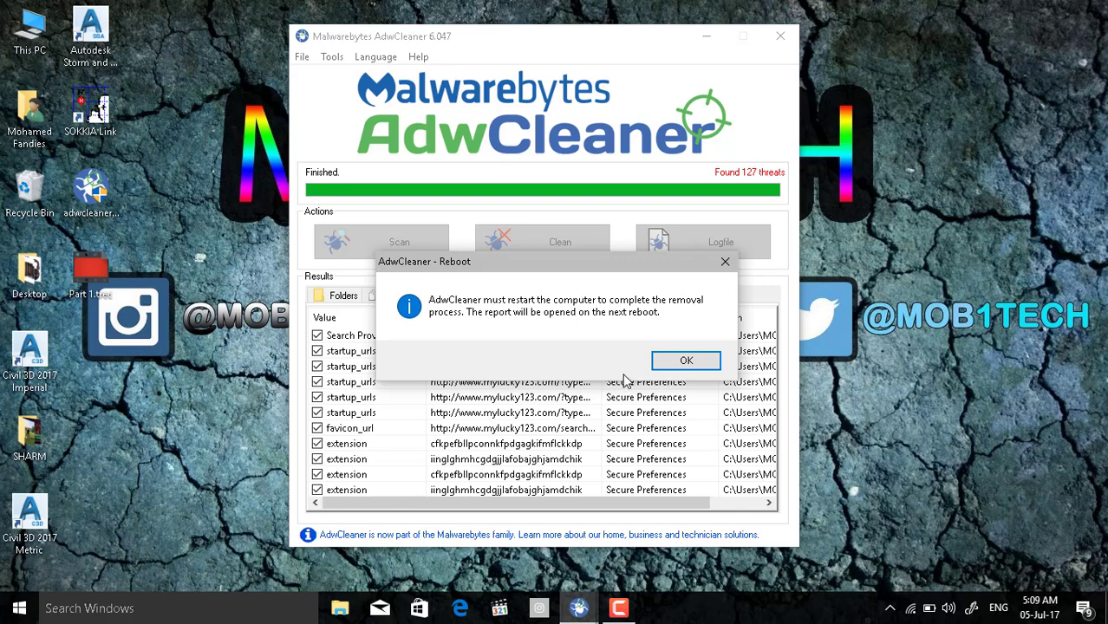
Reposition the reboot notice saying a restart will complete threat removal.
{"action": "left_click_drag", "start_coordinate": [477, 266], "coordinate": [460, 75]}
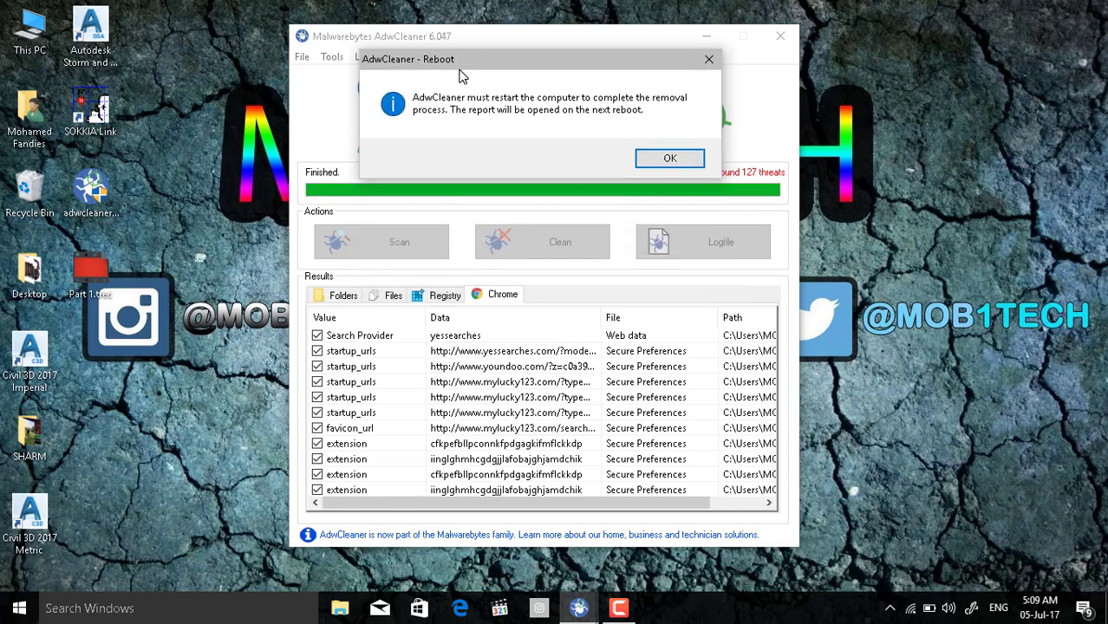
{"action": "left_click_drag", "start_coordinate": [571, 70], "coordinate": [572, 247]}
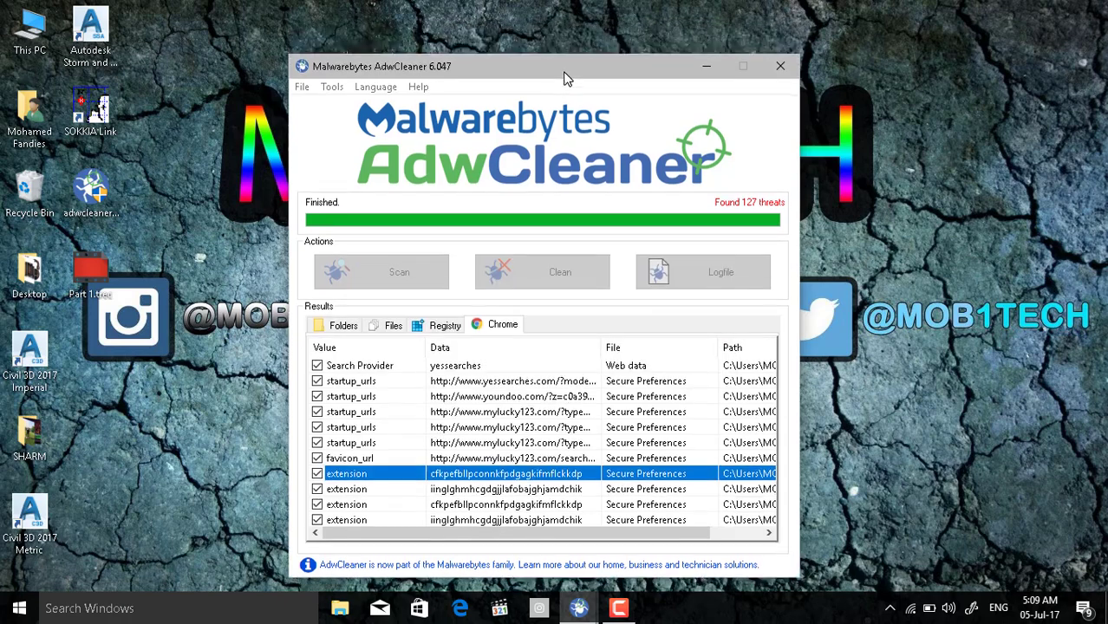
{"action": "left_click_drag", "start_coordinate": [563, 50], "coordinate": [572, 54]}
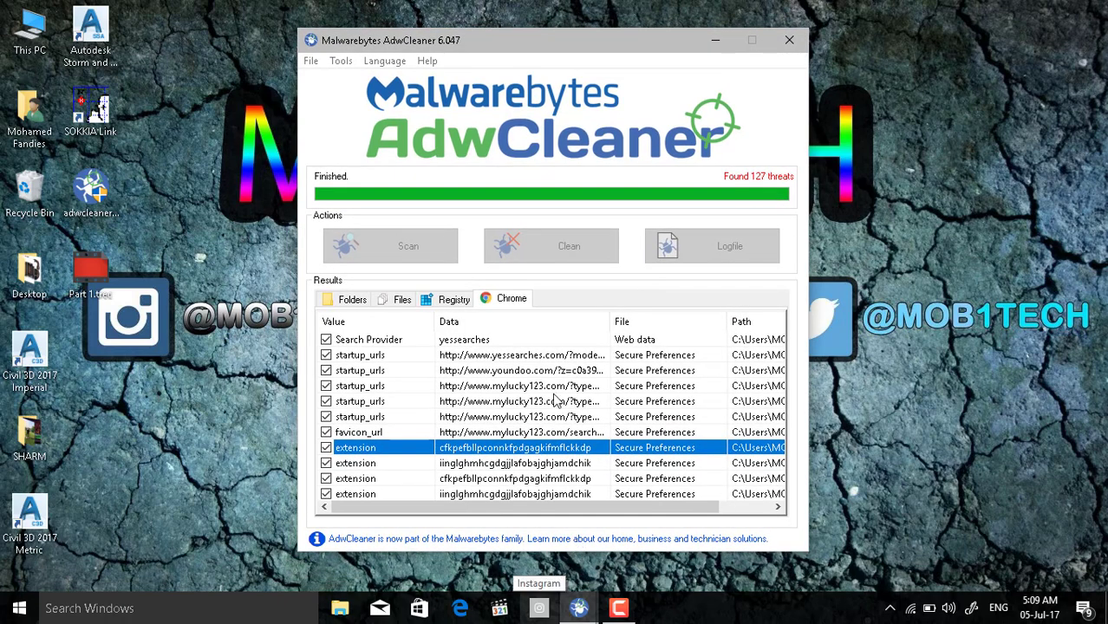
{"action": "mouse_move", "coordinate": [580, 608]}
{"action": "left_click", "coordinate": [614, 553]}
{"action": "left_click", "coordinate": [614, 551]}
{"action": "left_click", "coordinate": [595, 538]}
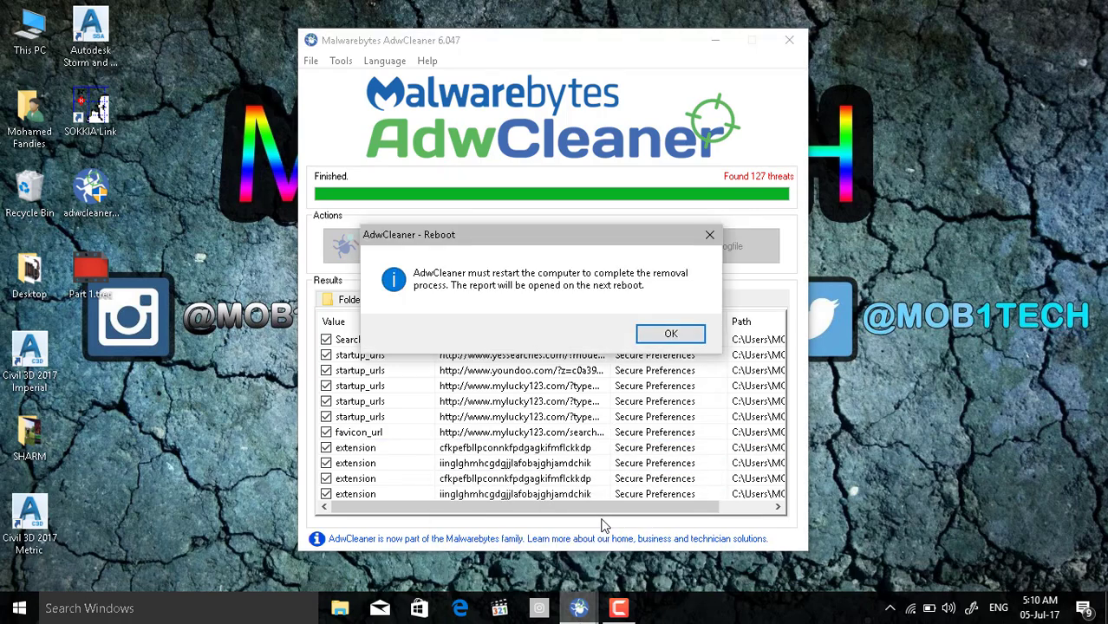
{"action": "left_click_drag", "start_coordinate": [567, 246], "coordinate": [569, 235]}
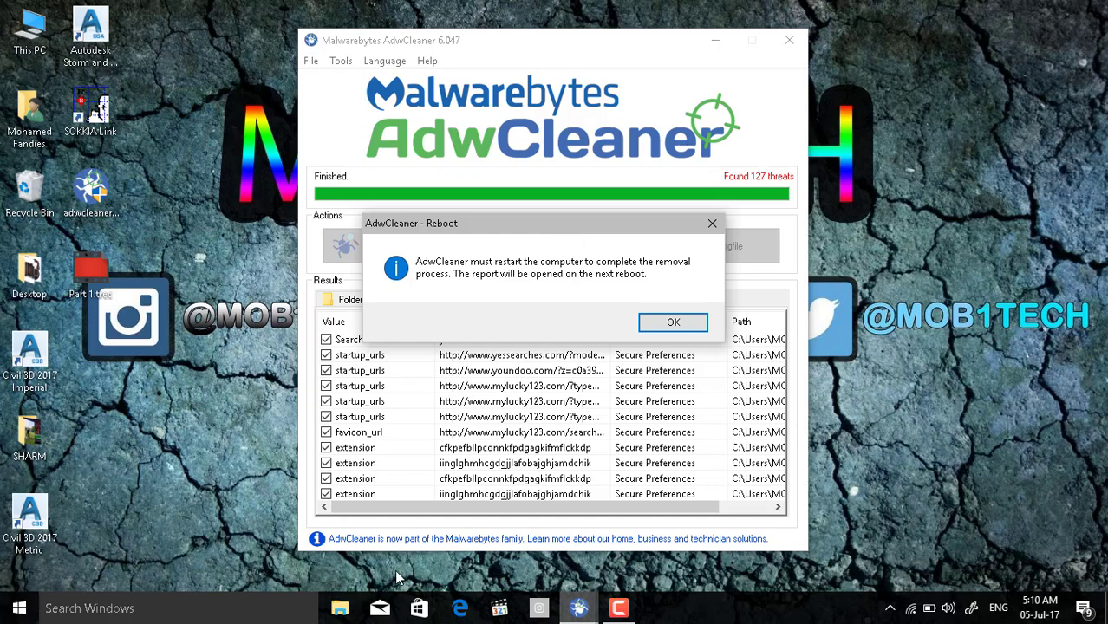
End the AdwCleaner process in Task Manager, sorted by name, and close Task Manager.
{"action": "key", "text": "ctrl+shift+Escape"}
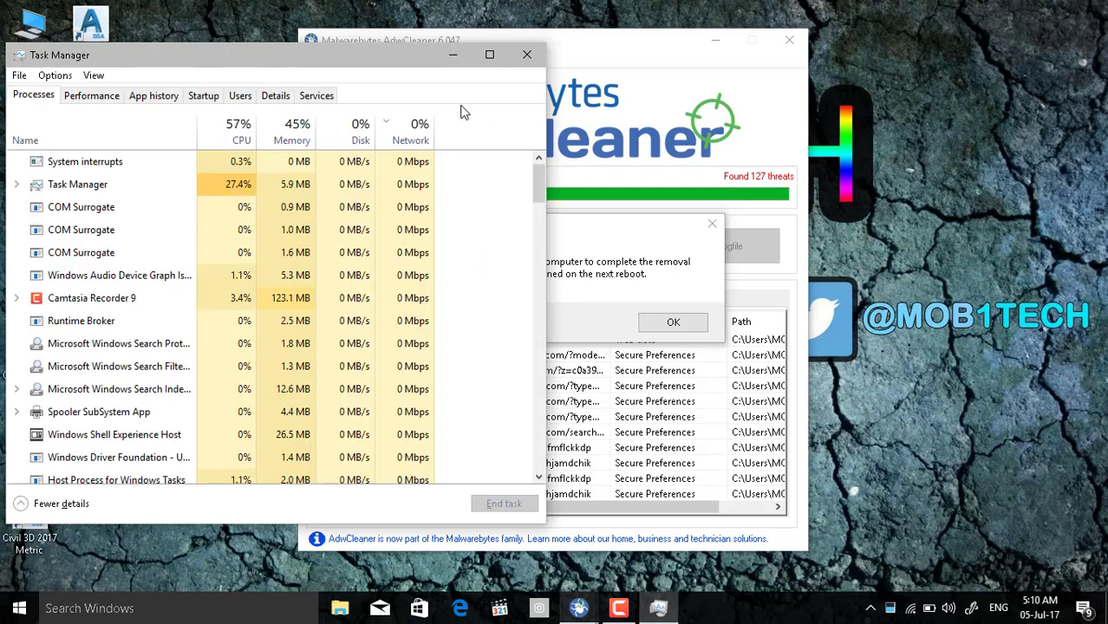
{"action": "left_click", "coordinate": [404, 39]}
{"action": "left_click_drag", "start_coordinate": [403, 39], "coordinate": [412, 40]}
{"action": "left_click", "coordinate": [232, 55]}
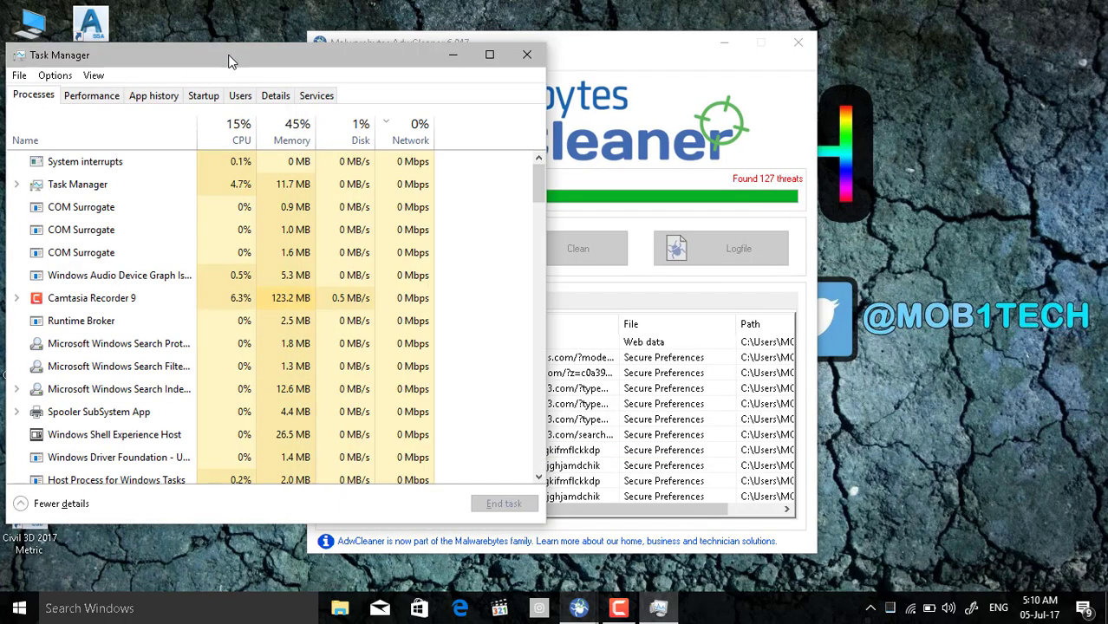
{"action": "left_click", "coordinate": [101, 130]}
{"action": "left_click", "coordinate": [260, 193]}
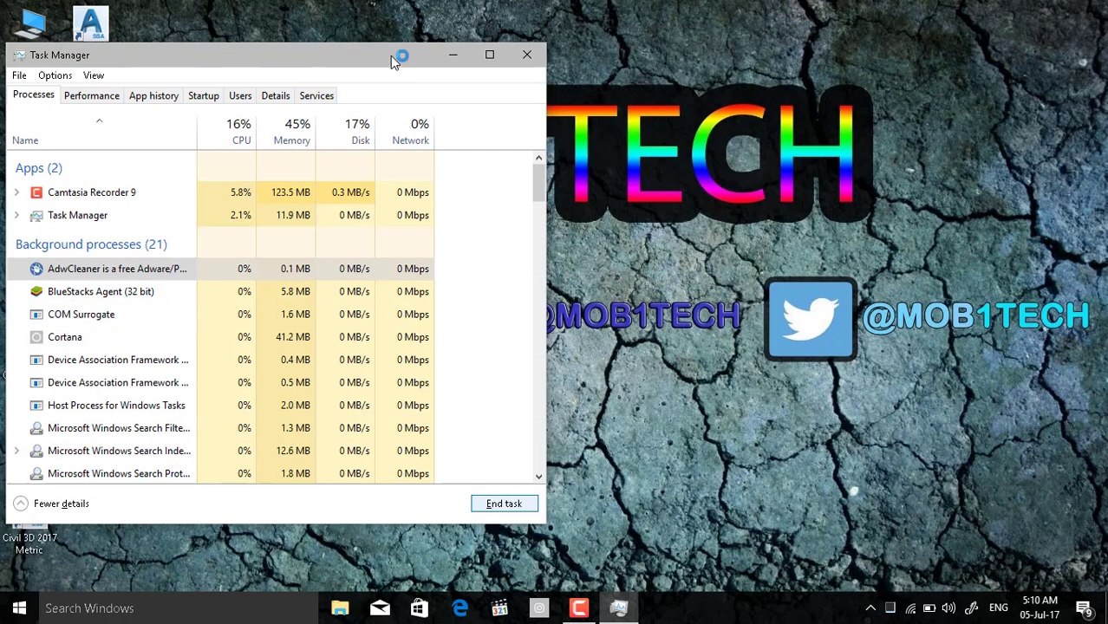
{"action": "left_click", "coordinate": [529, 56]}
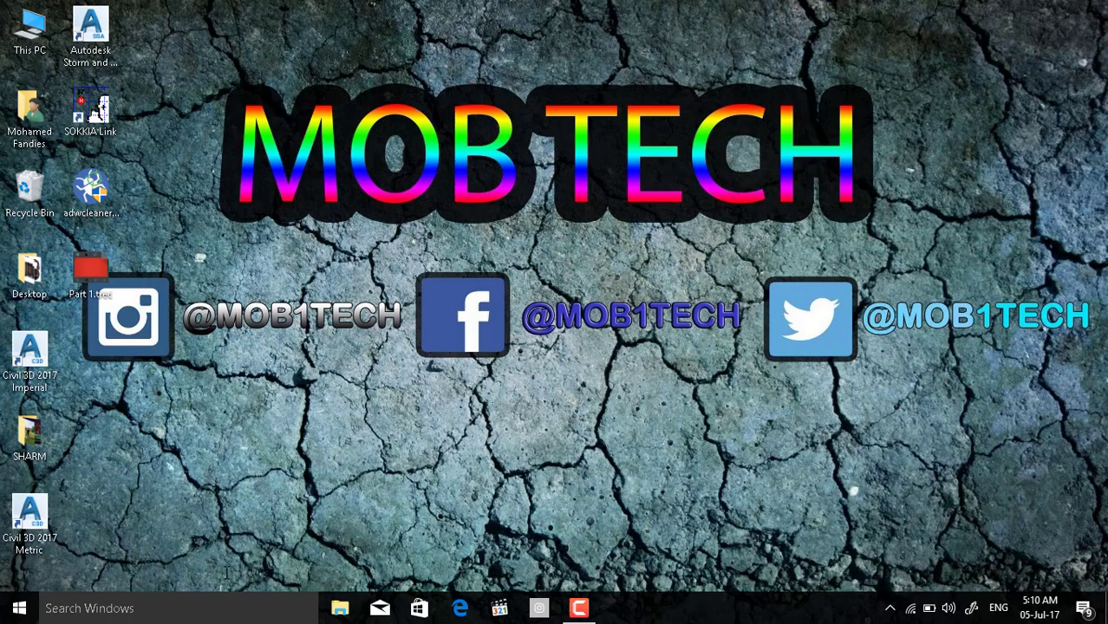
Find and launch Chrome from Windows search.
{"action": "left_click", "coordinate": [205, 607]}
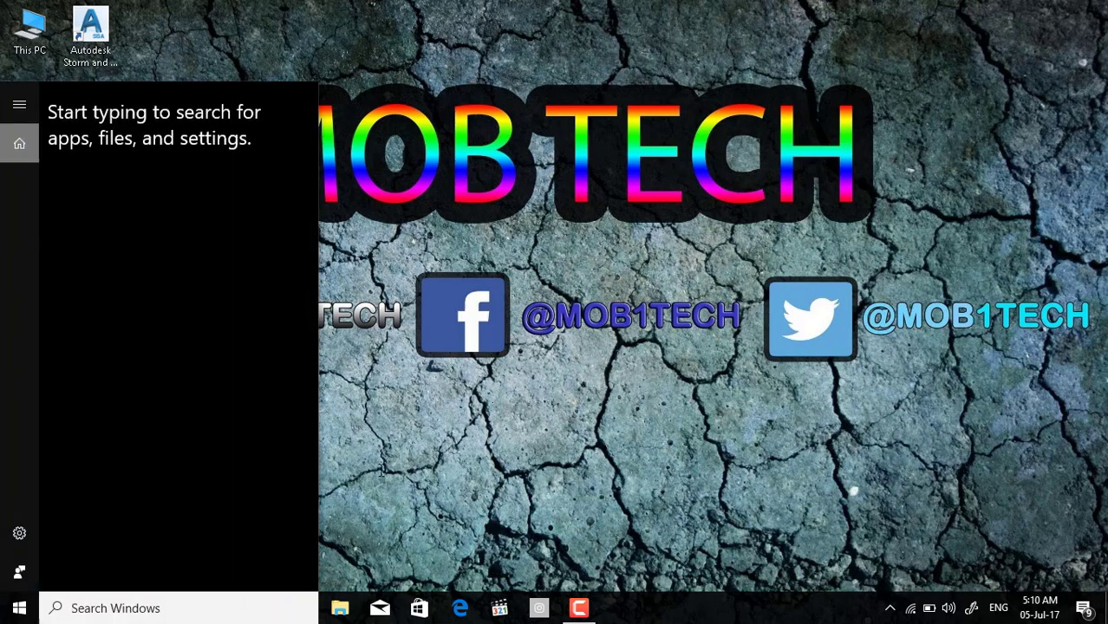
{"action": "type", "text": "c"}
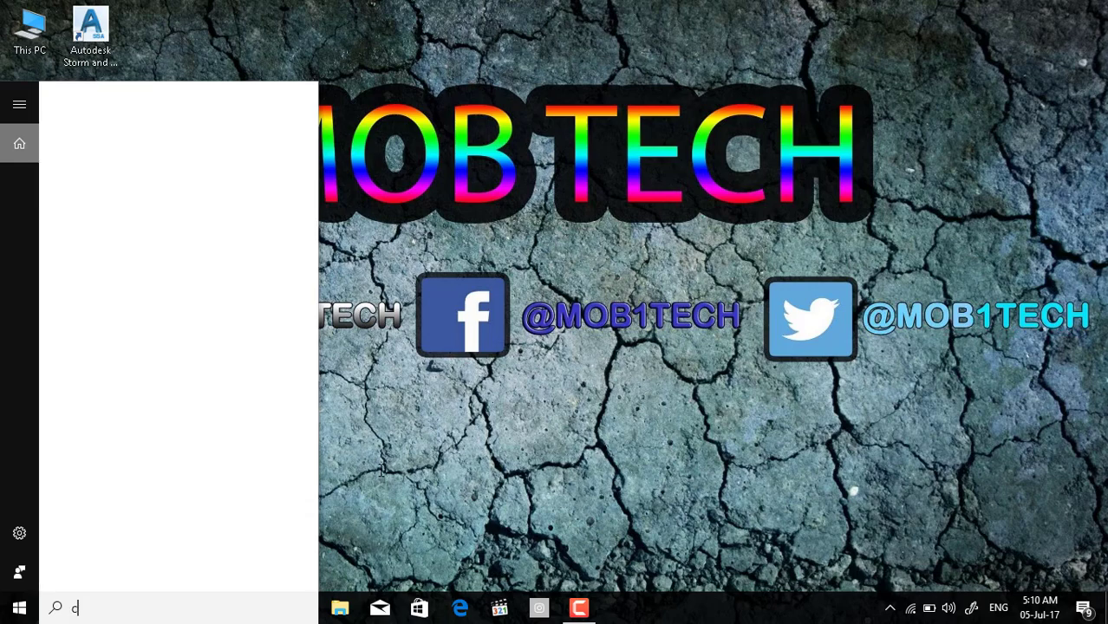
{"action": "type", "text": "rom"}
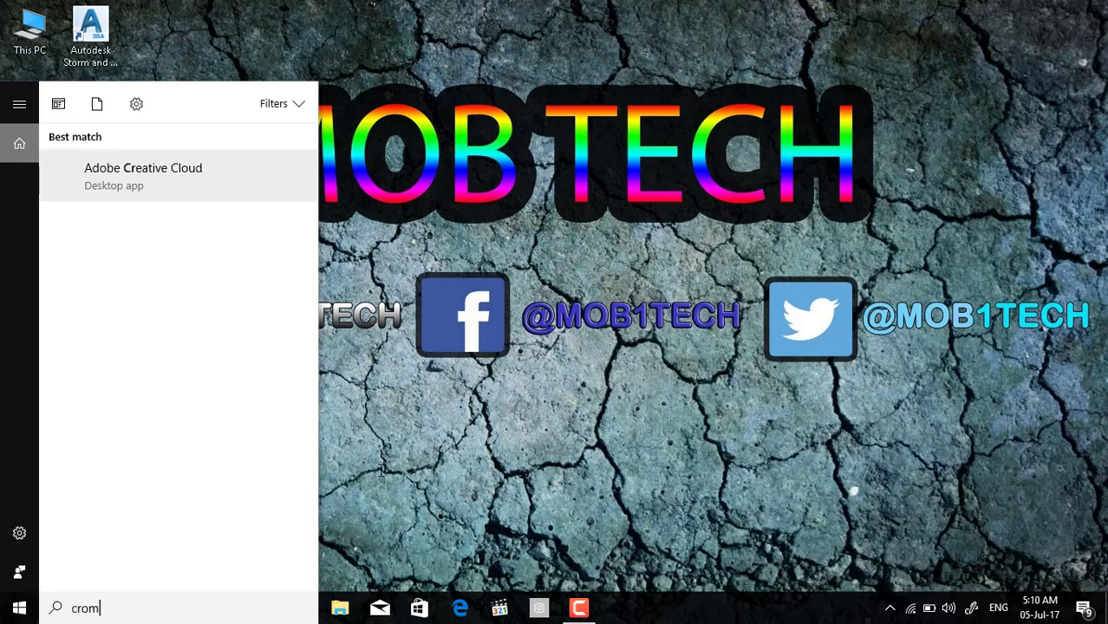
{"action": "key", "text": "BackSpace"}
{"action": "key", "text": "BackSpace"}
{"action": "key", "text": "BackSpace"}
{"action": "key", "text": "BackSpace"}
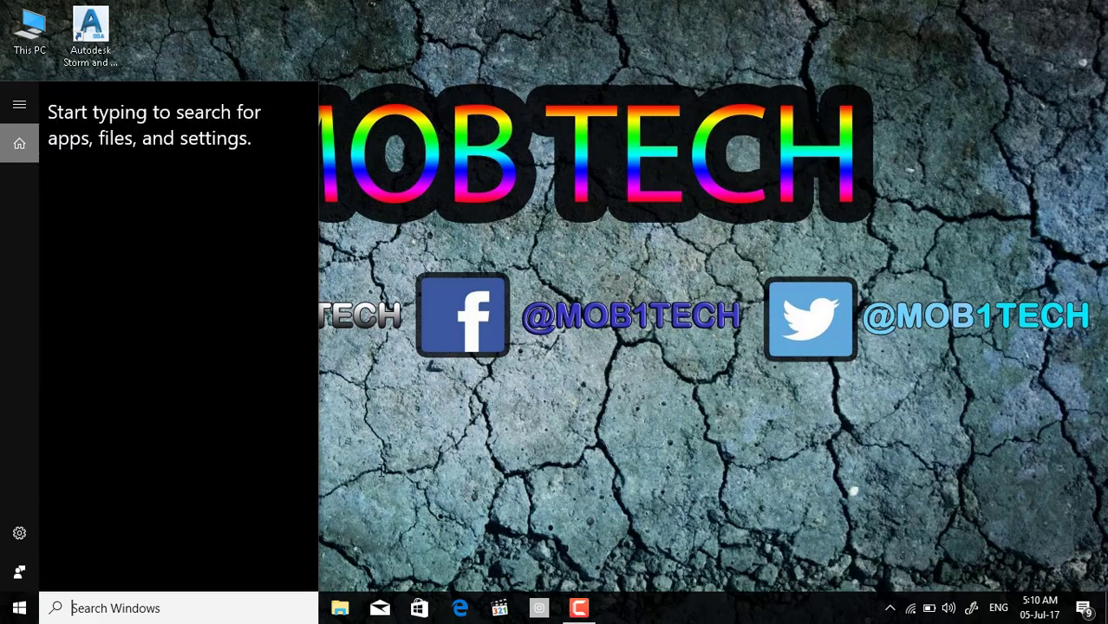
{"action": "type", "text": "chrome://extensions"}
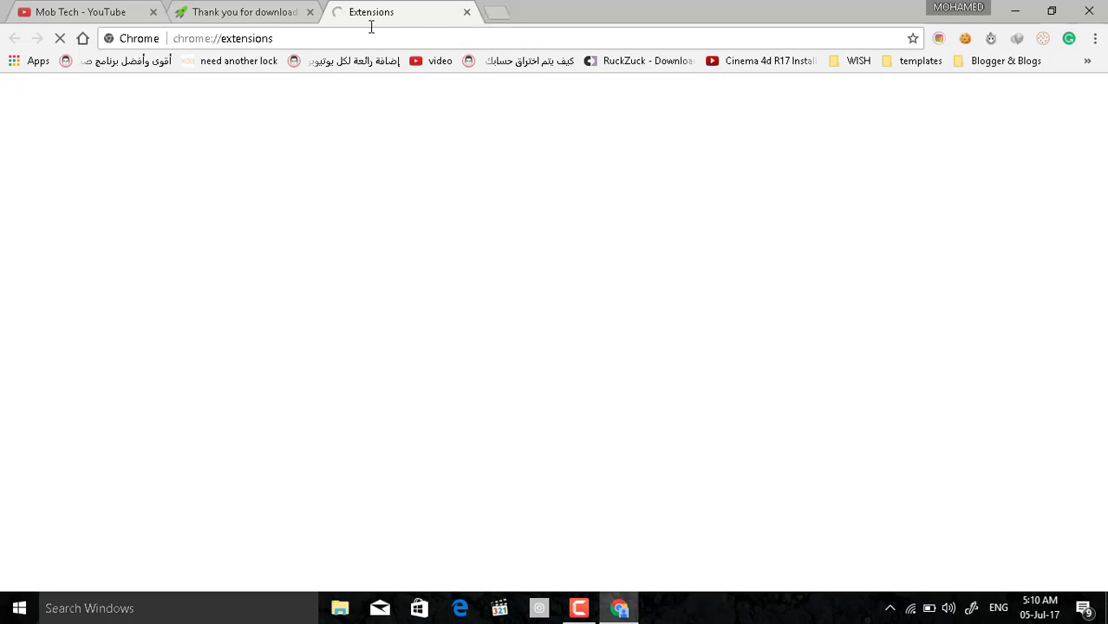
Check the Cookies Control extension's options and scroll the extensions list to it.
{"action": "right_click", "coordinate": [1043, 38]}
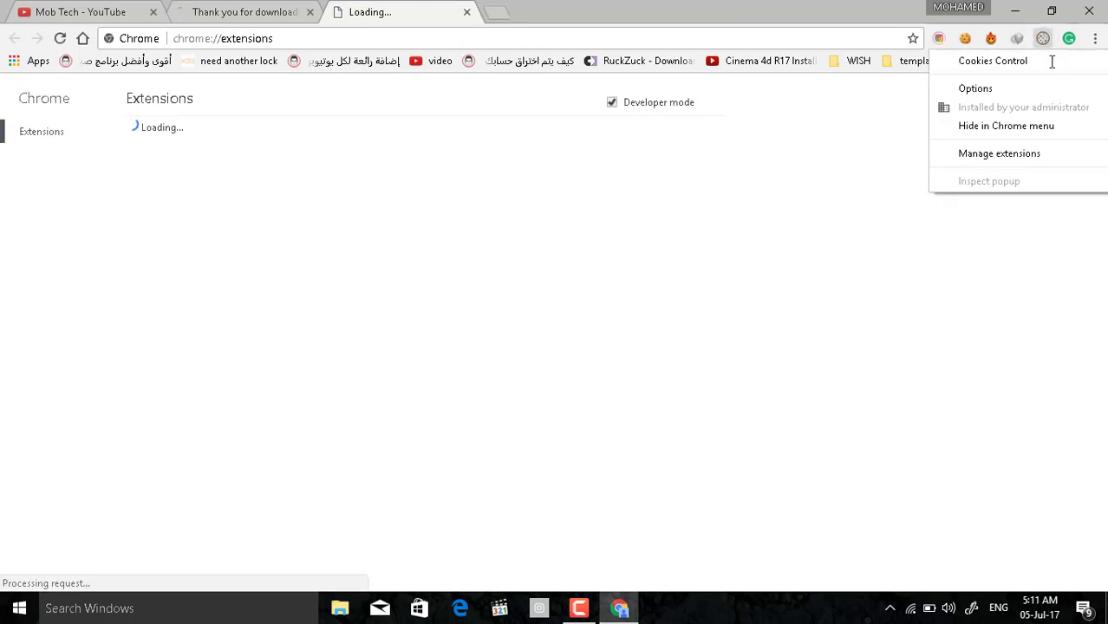
{"action": "left_click", "coordinate": [998, 111]}
{"action": "scroll", "coordinate": [737, 503], "scroll_direction": "down", "scroll_amount": 10}
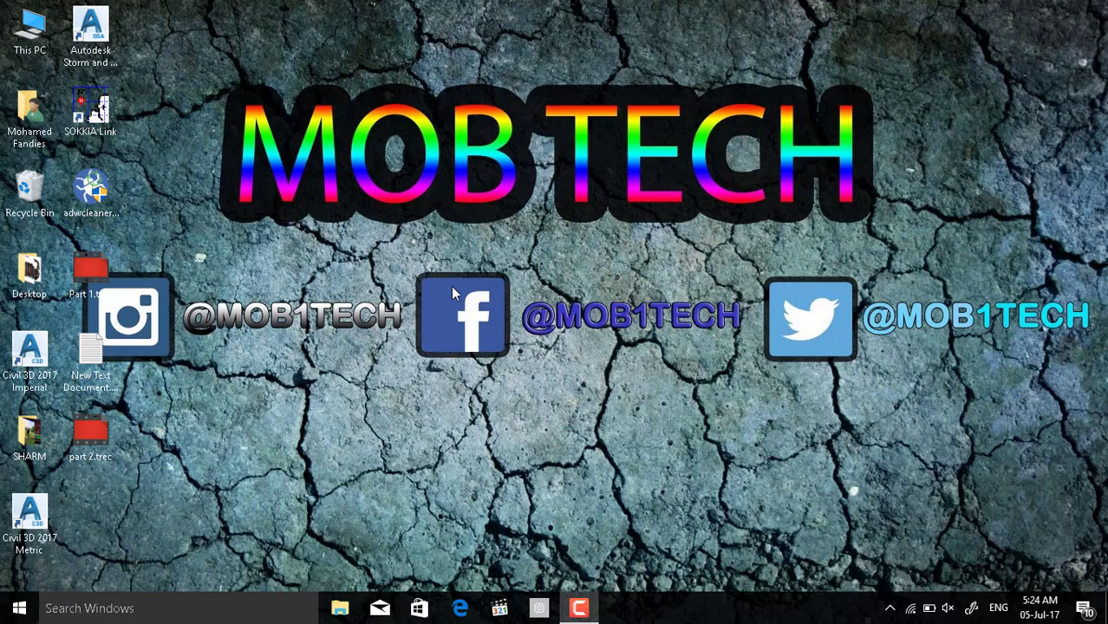
Open Local Disk (C:) in a maximized This PC window.
{"action": "double_click", "coordinate": [41, 37]}
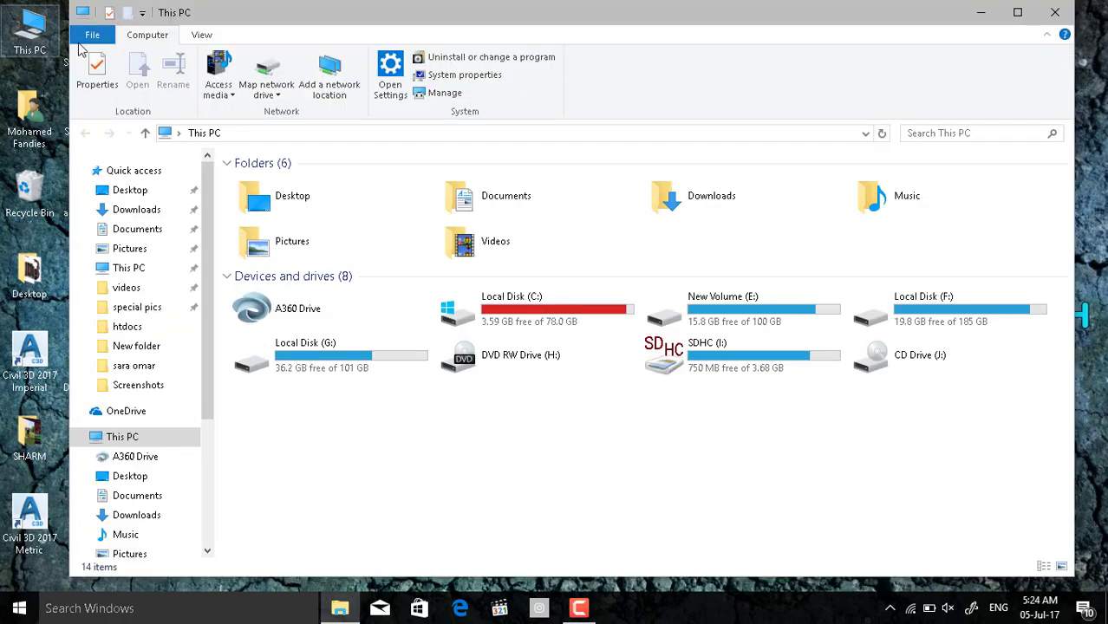
{"action": "double_click", "coordinate": [259, 12]}
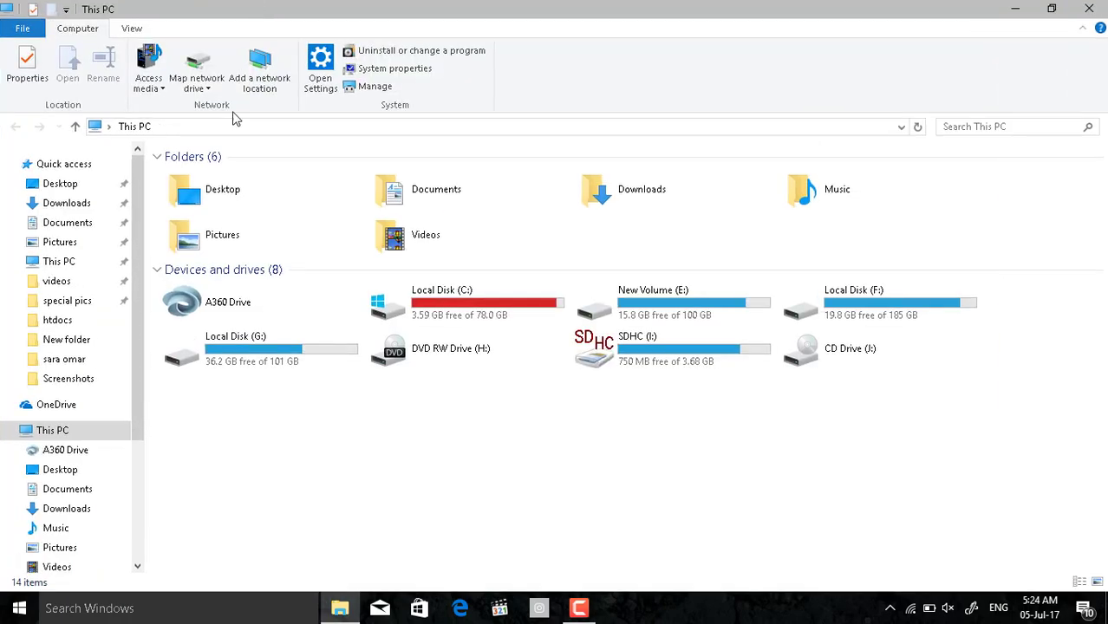
{"action": "double_click", "coordinate": [455, 295]}
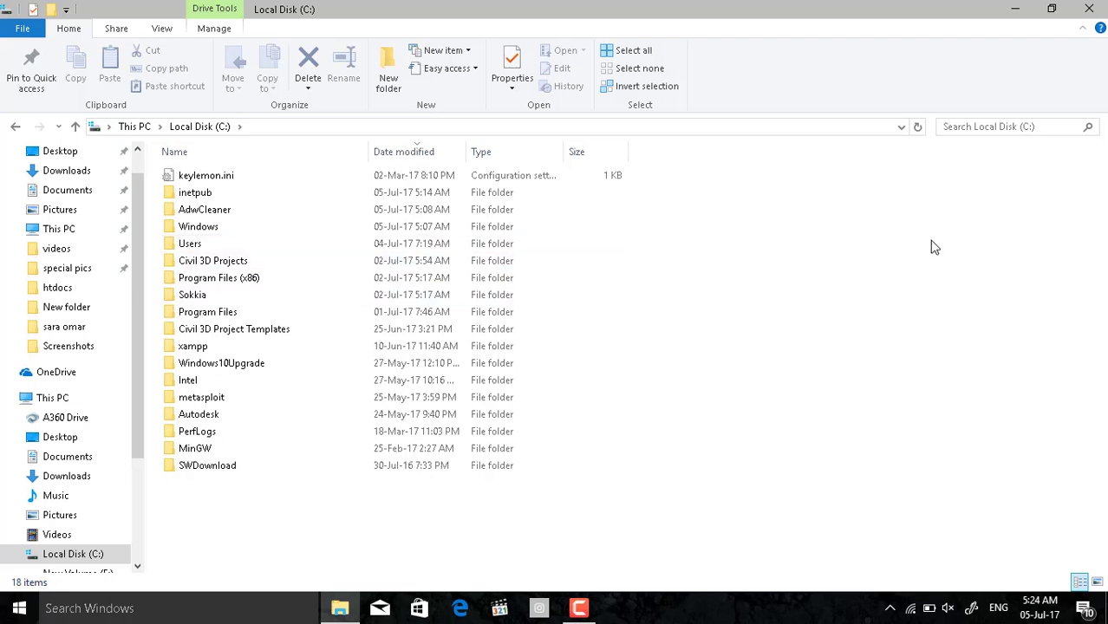
Search Local Disk (C:) for the extension ID taken from New Text Document.txt.
{"action": "left_click", "coordinate": [1016, 9]}
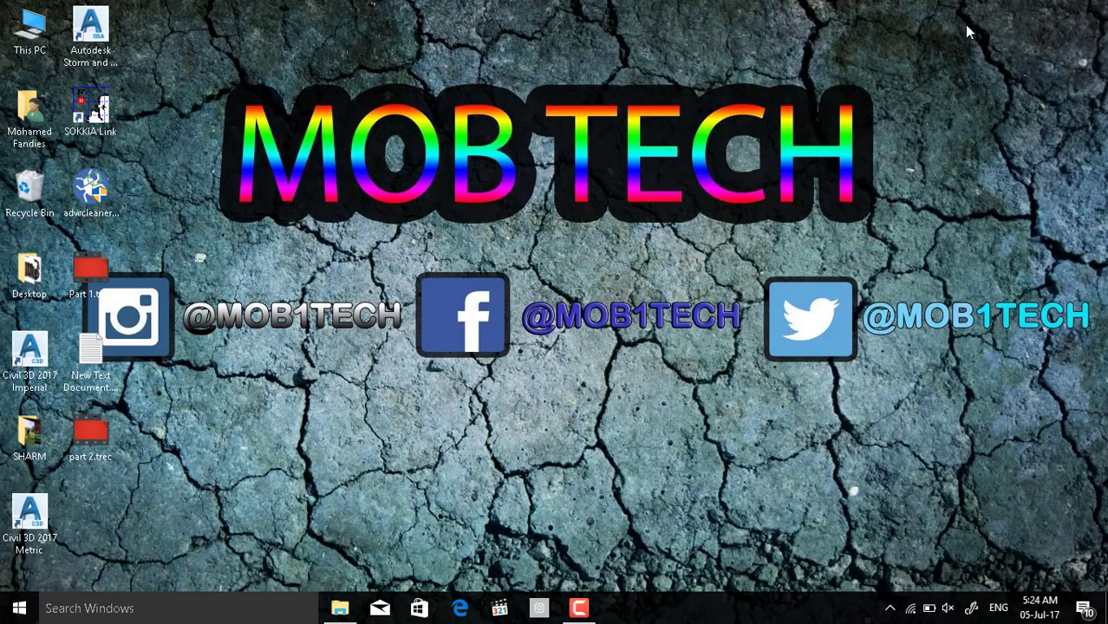
{"action": "double_click", "coordinate": [91, 355]}
{"action": "key", "text": "ctrl+a"}
{"action": "key", "text": "ctrl+c"}
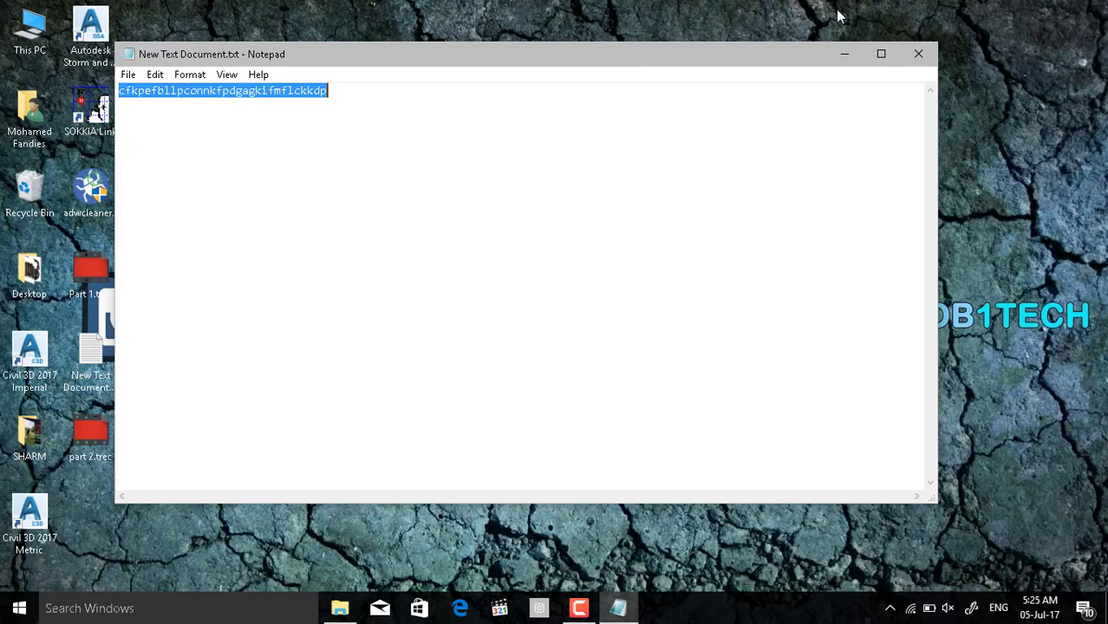
{"action": "left_click", "coordinate": [843, 53]}
{"action": "mouse_move", "coordinate": [339, 608]}
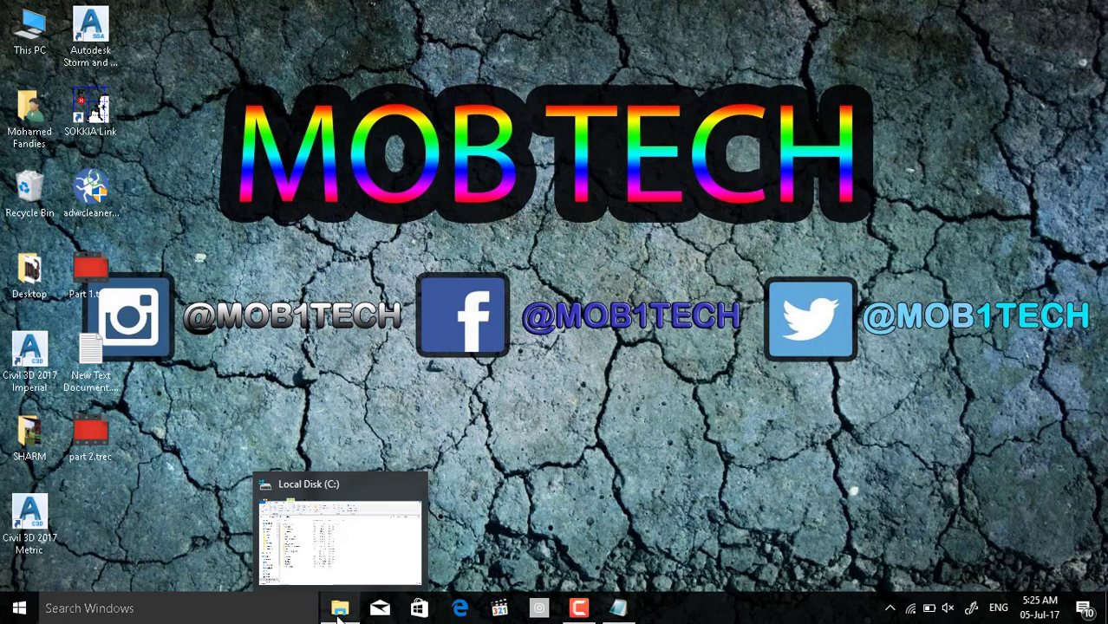
{"action": "left_click", "coordinate": [342, 534]}
{"action": "left_click", "coordinate": [1022, 127]}
{"action": "key", "text": "ctrl+v"}
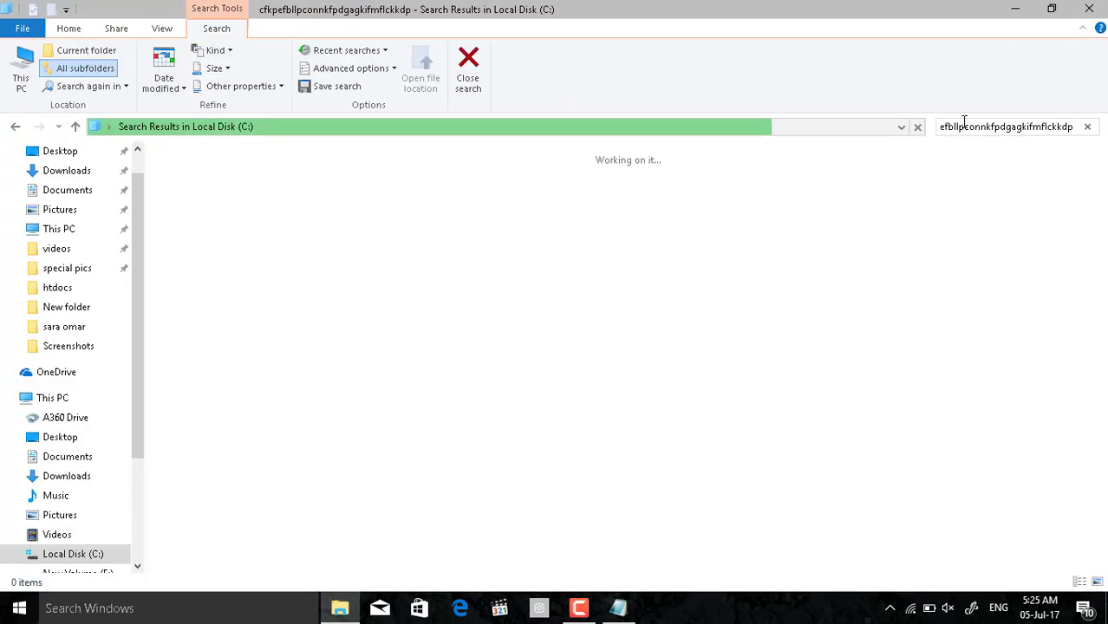
{"action": "left_click", "coordinate": [215, 606]}
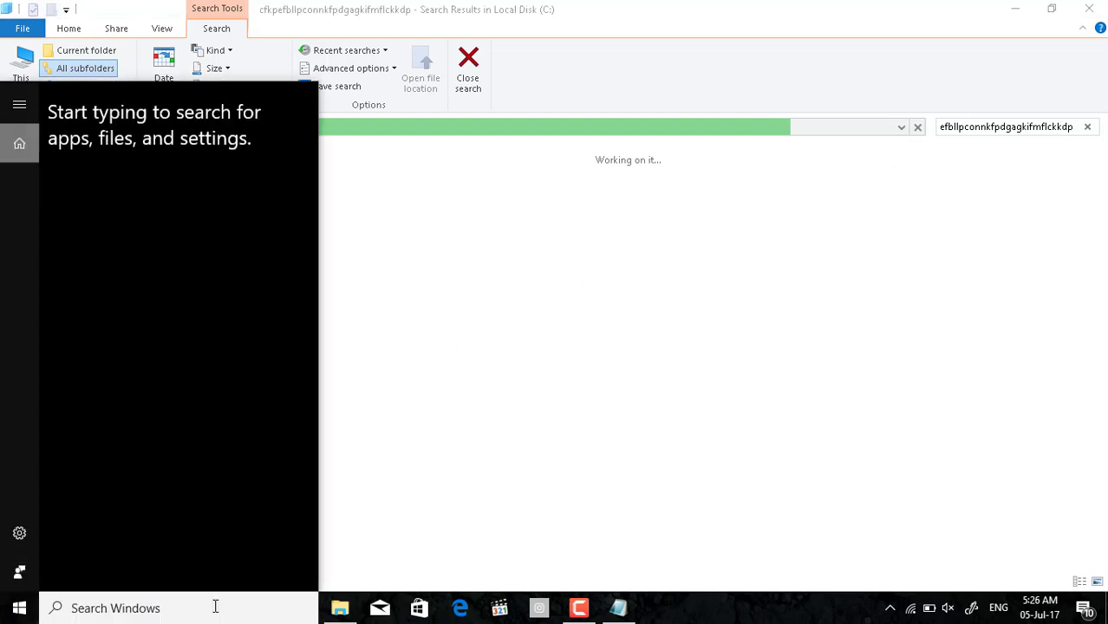
Launch Registry Editor via regedit, approve UAC, and maximize it.
{"action": "type", "text": "r"}
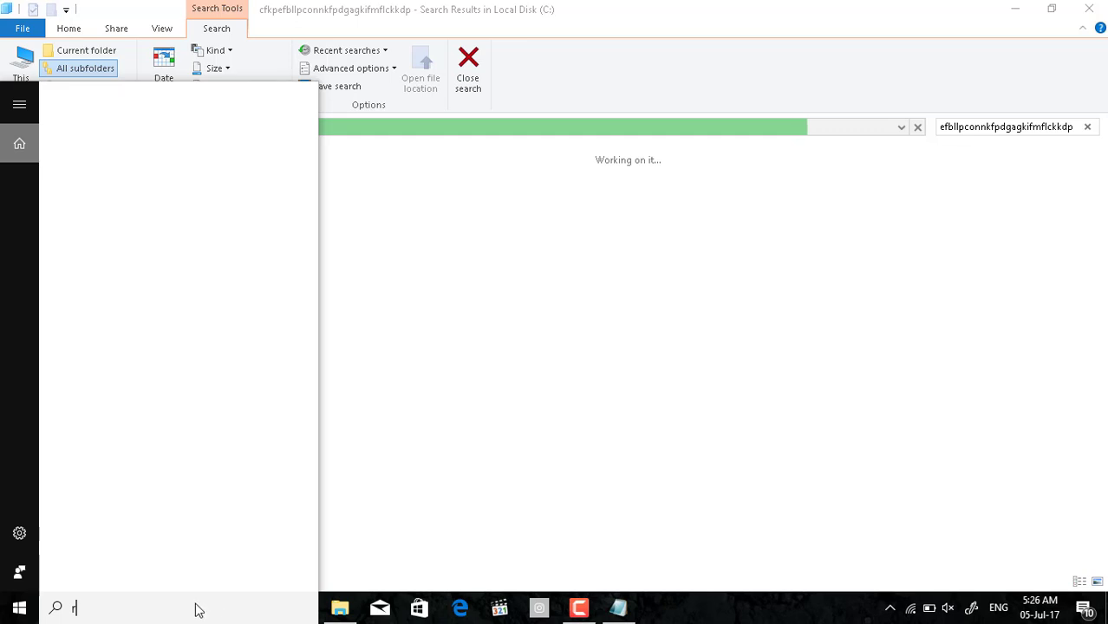
{"action": "type", "text": "egedit"}
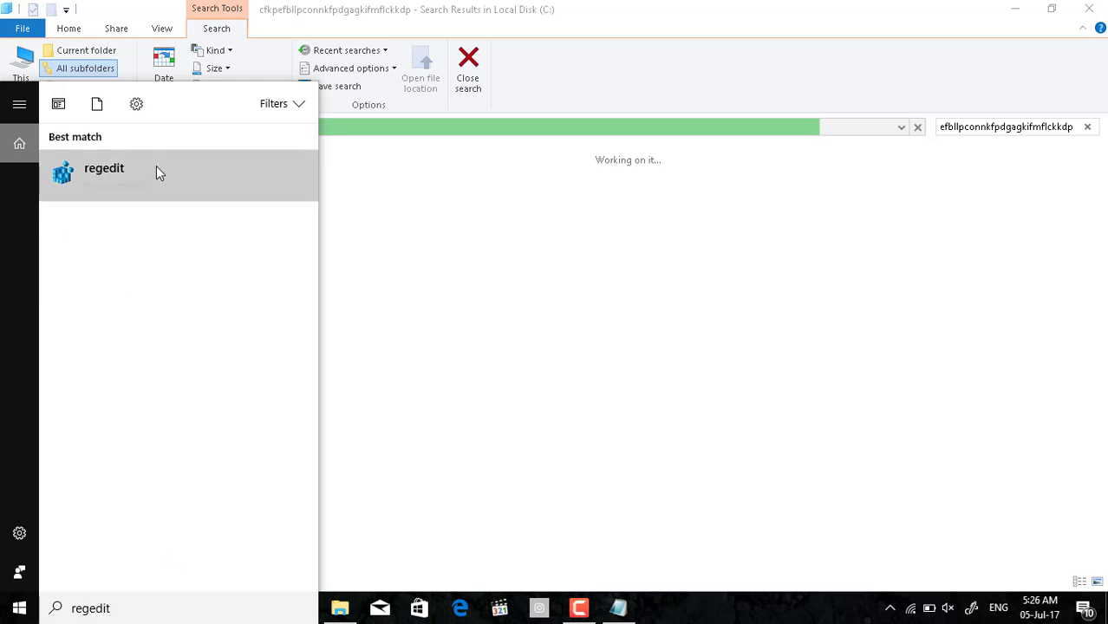
{"action": "left_click", "coordinate": [157, 173]}
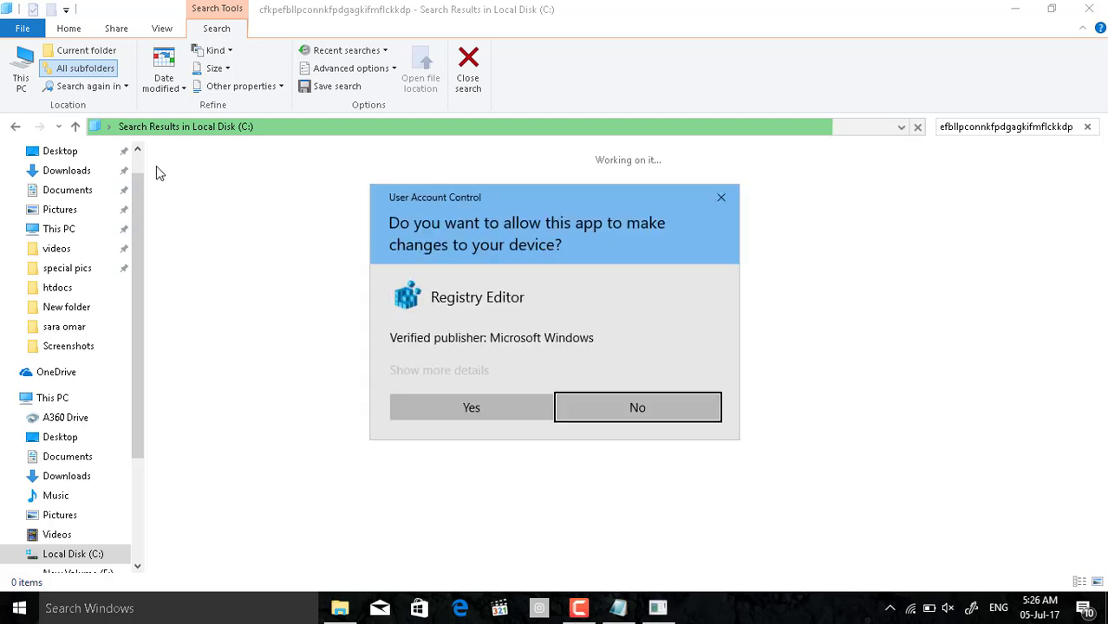
{"action": "left_click", "coordinate": [513, 423]}
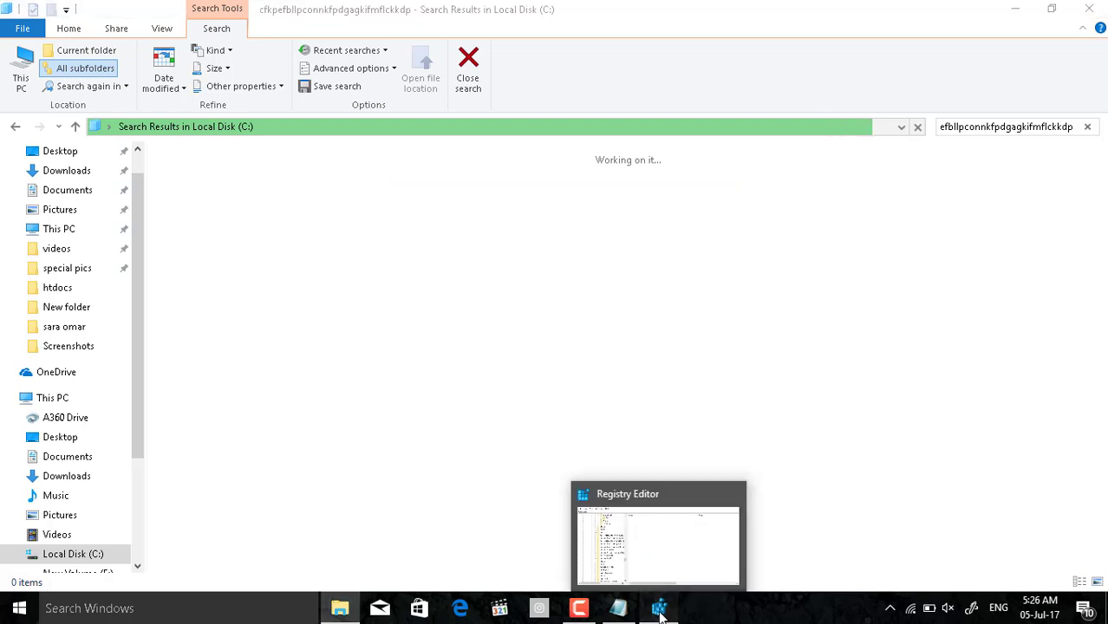
{"action": "left_click_drag", "start_coordinate": [426, 162], "coordinate": [421, 5]}
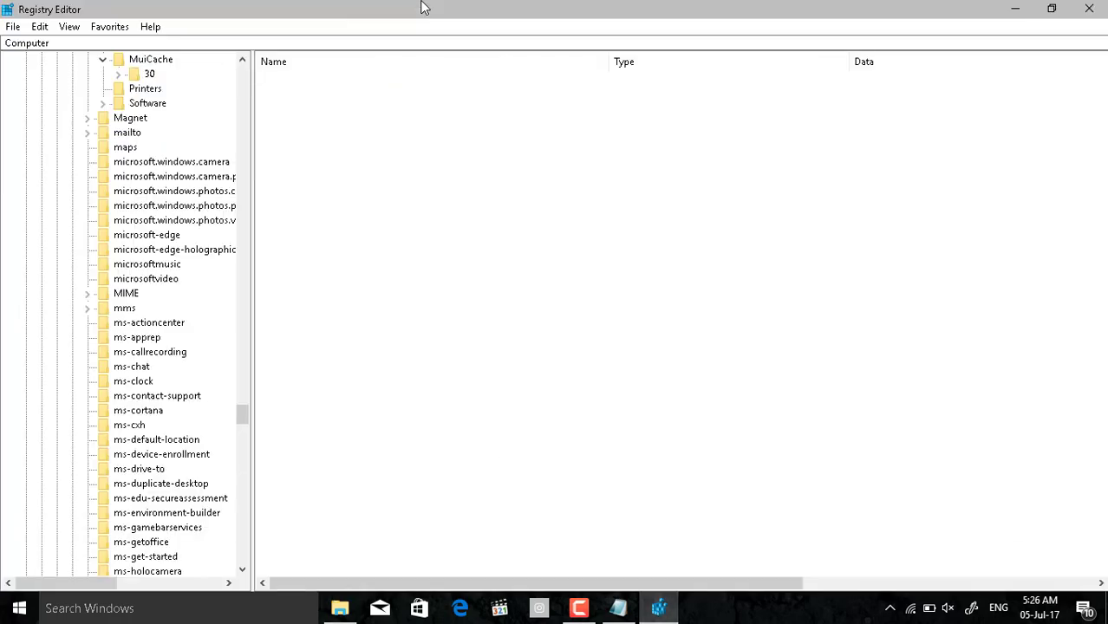
Search registry keys, values and data for cfkpefbllpconnkfpdgagkifmflckkdp.
{"action": "key", "text": "ctrl+f"}
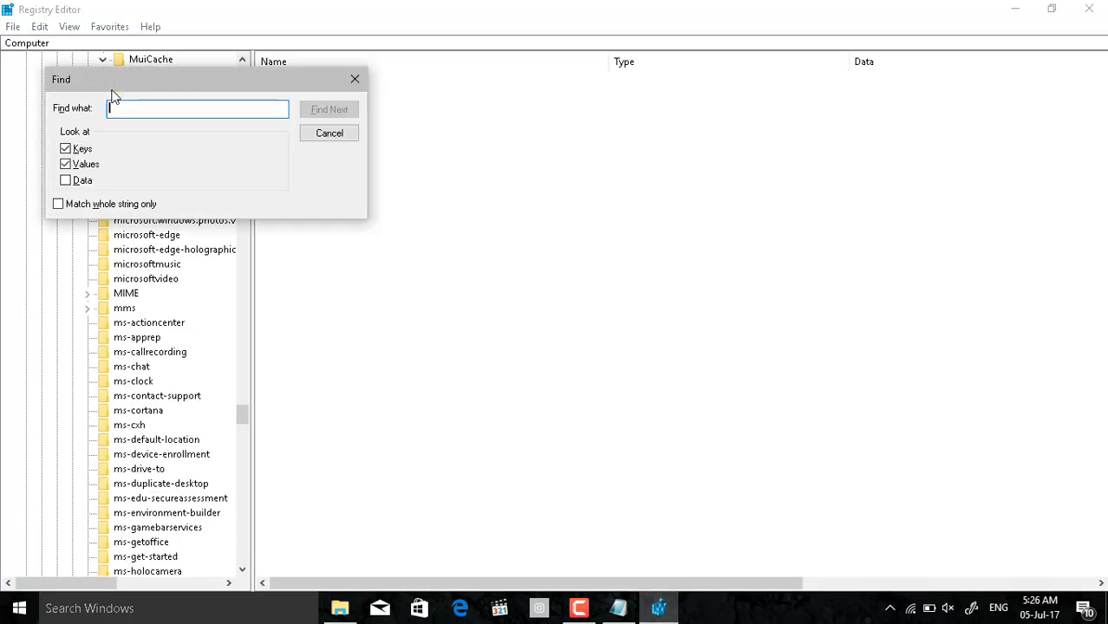
{"action": "key", "text": "ctrl+v"}
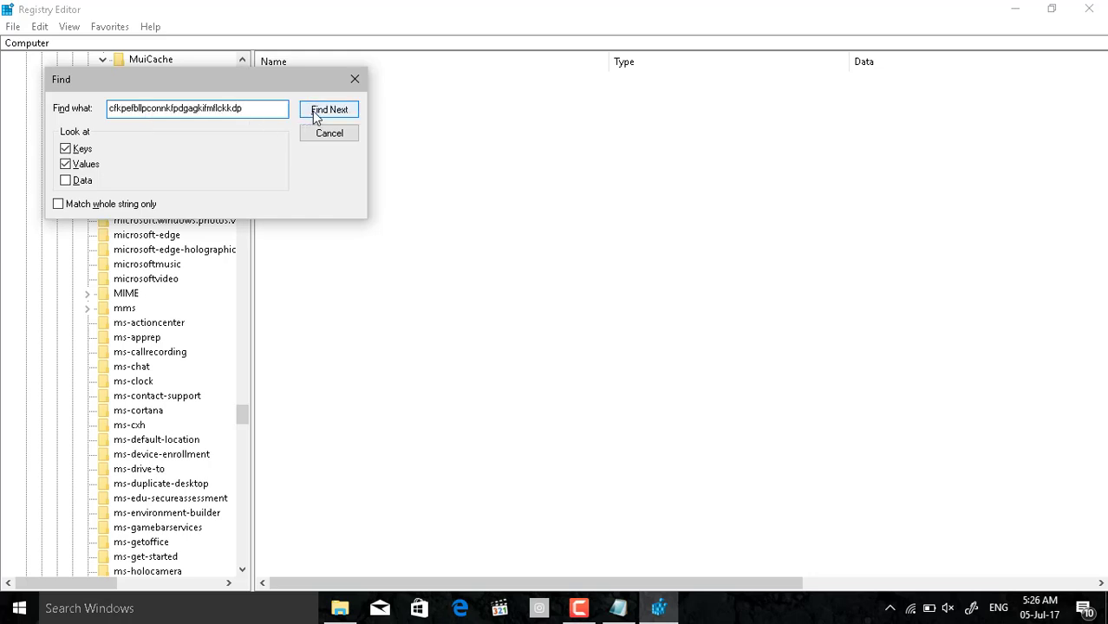
{"action": "left_click", "coordinate": [81, 182]}
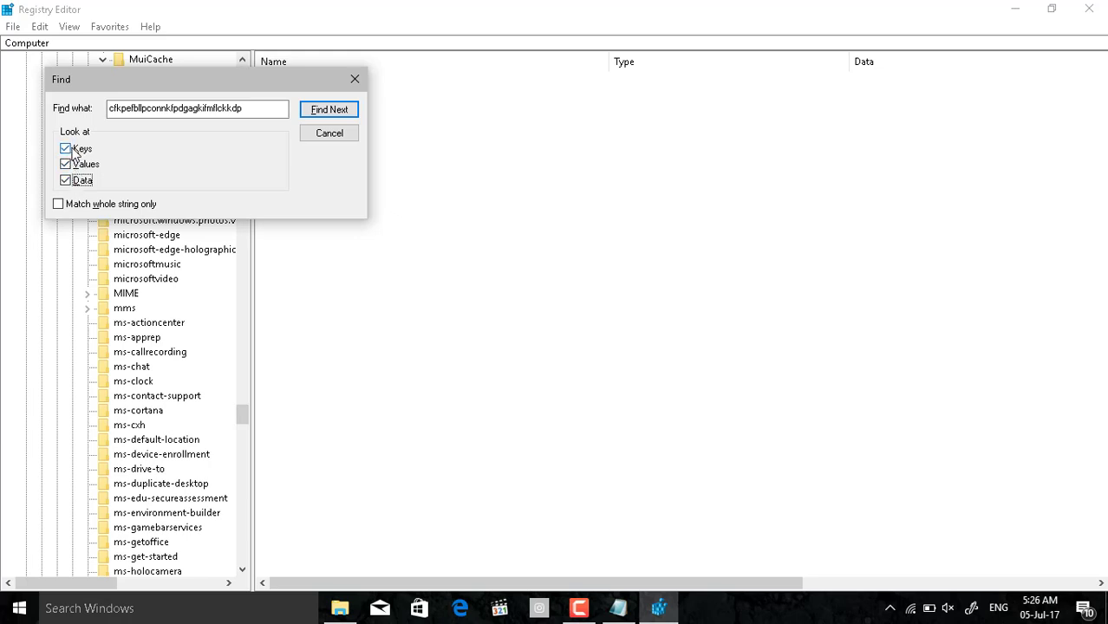
{"action": "left_click", "coordinate": [330, 109]}
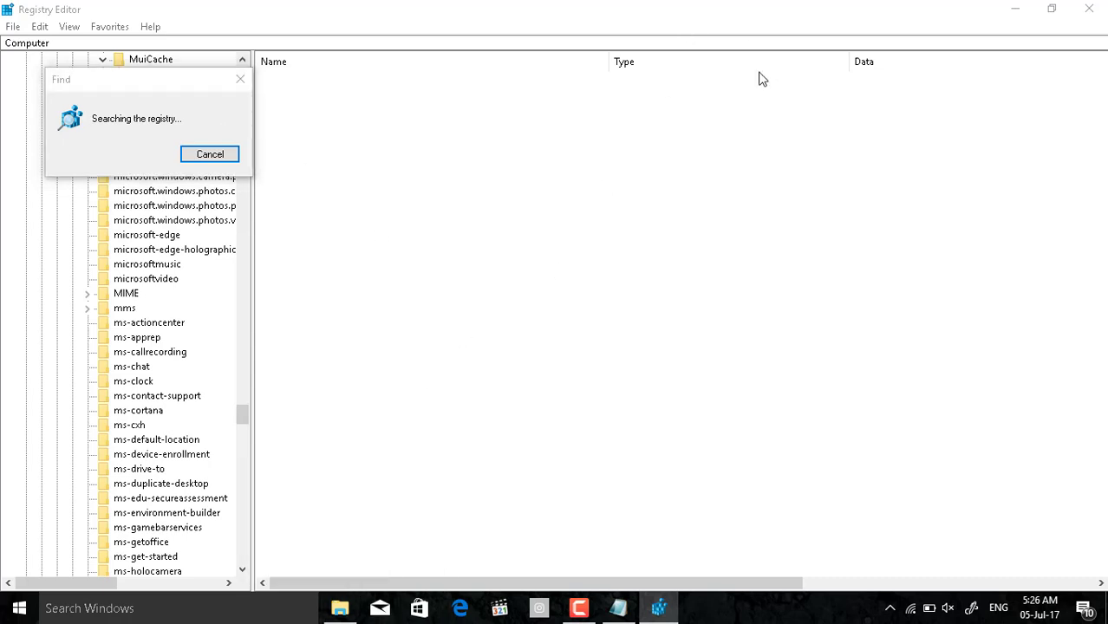
{"action": "left_click", "coordinate": [347, 607]}
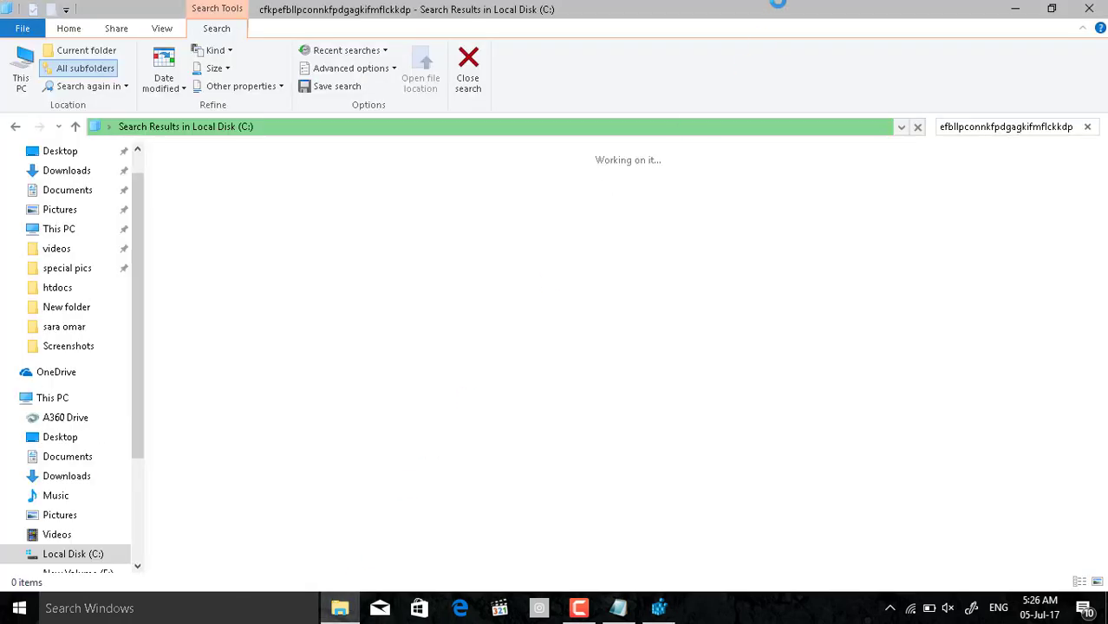
Open the cfkpefbllpconnkfpdgagkifmflckkdp value under PreferenceMACs\Profile 1\extensions.settings in the Edit String dialog.
{"action": "left_click_drag", "start_coordinate": [777, 4], "coordinate": [715, 196]}
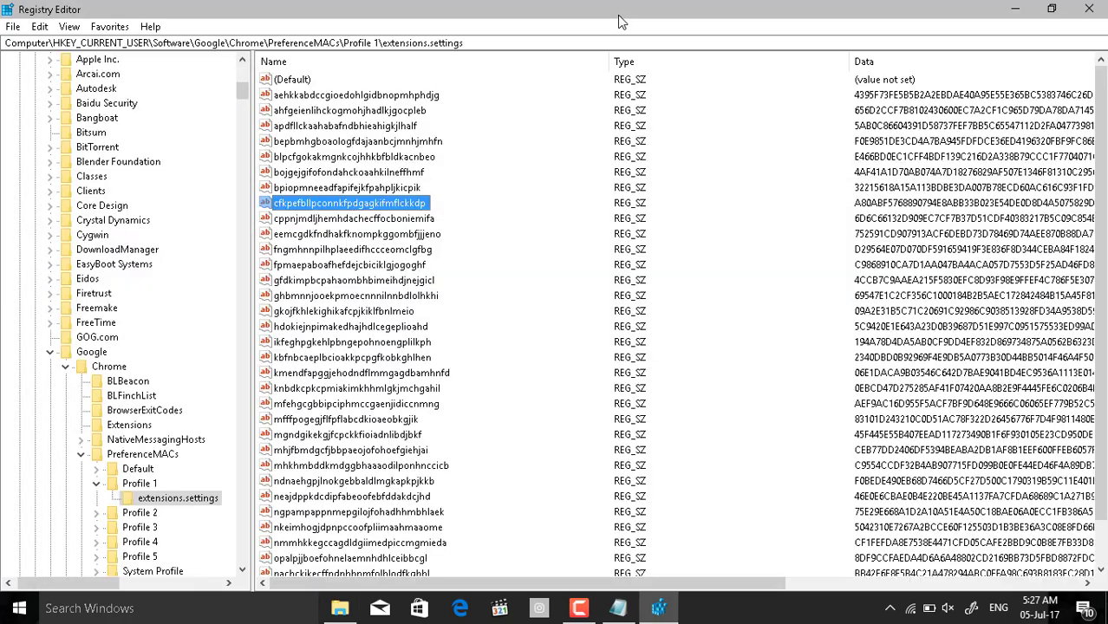
{"action": "left_click", "coordinate": [618, 15]}
{"action": "right_click", "coordinate": [355, 205]}
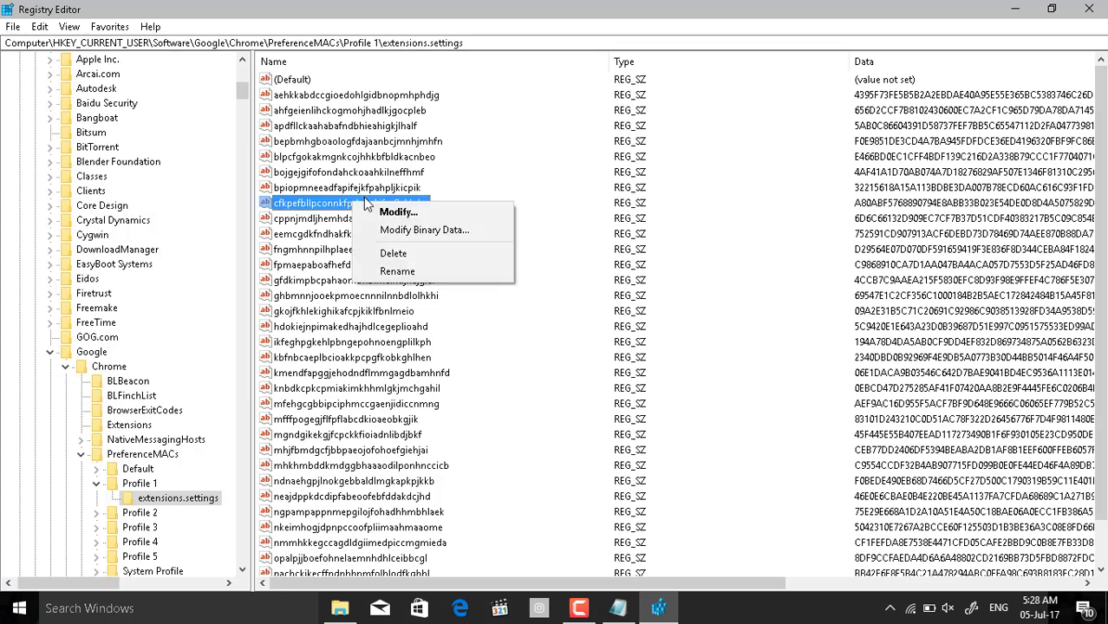
{"action": "left_click", "coordinate": [398, 213]}
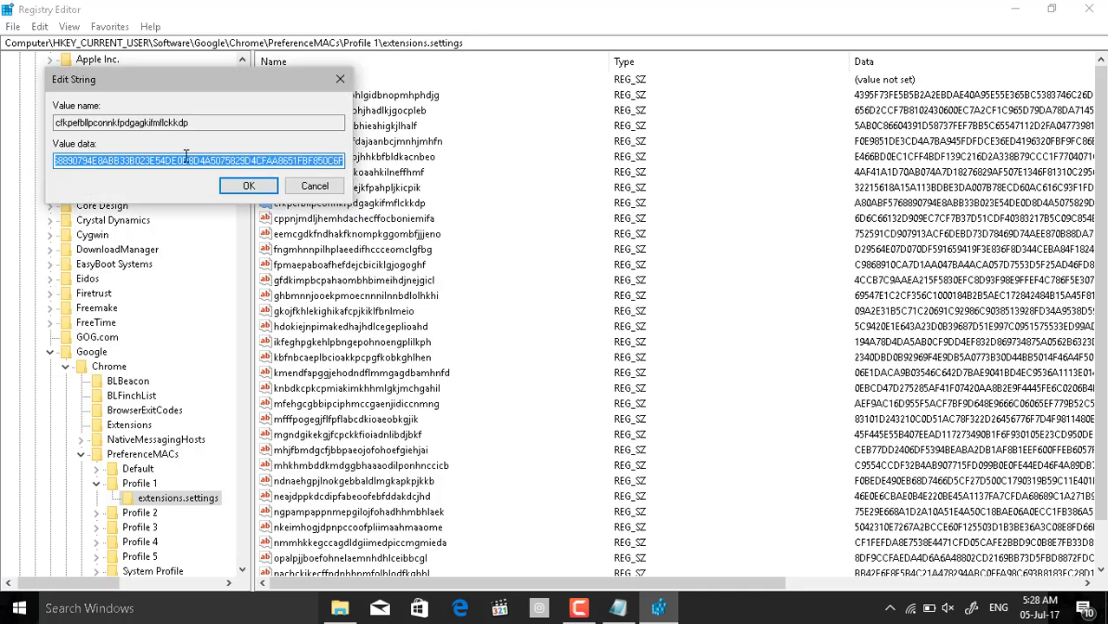
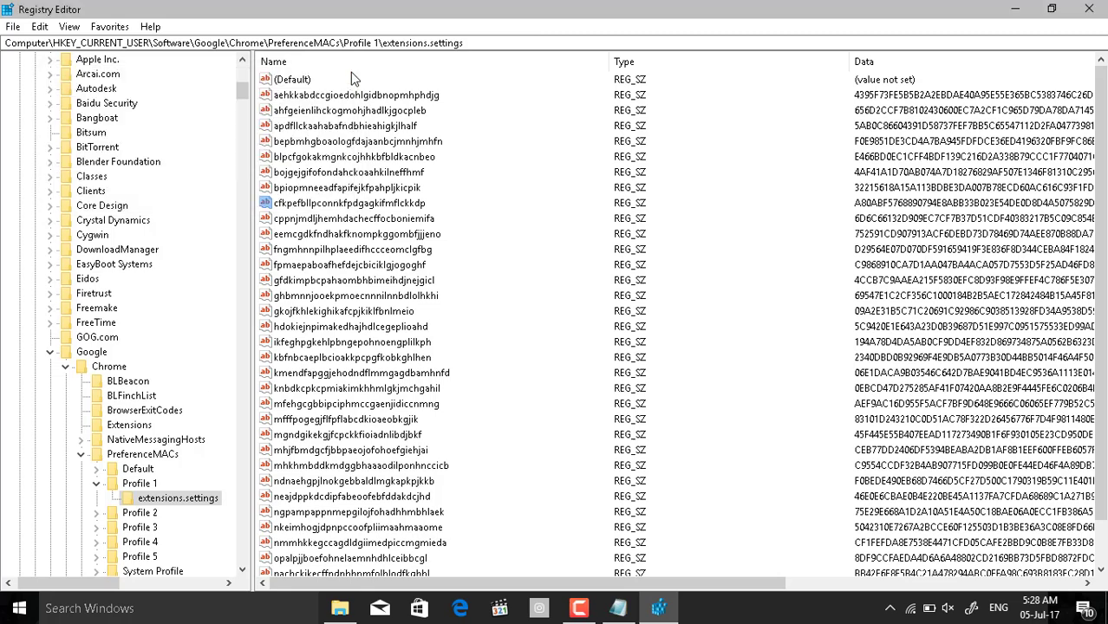
Delete the cfkpefbllpconnkfpdgagkifmflckkdp value under Profile 1's extensions.settings key.
{"action": "right_click", "coordinate": [378, 207]}
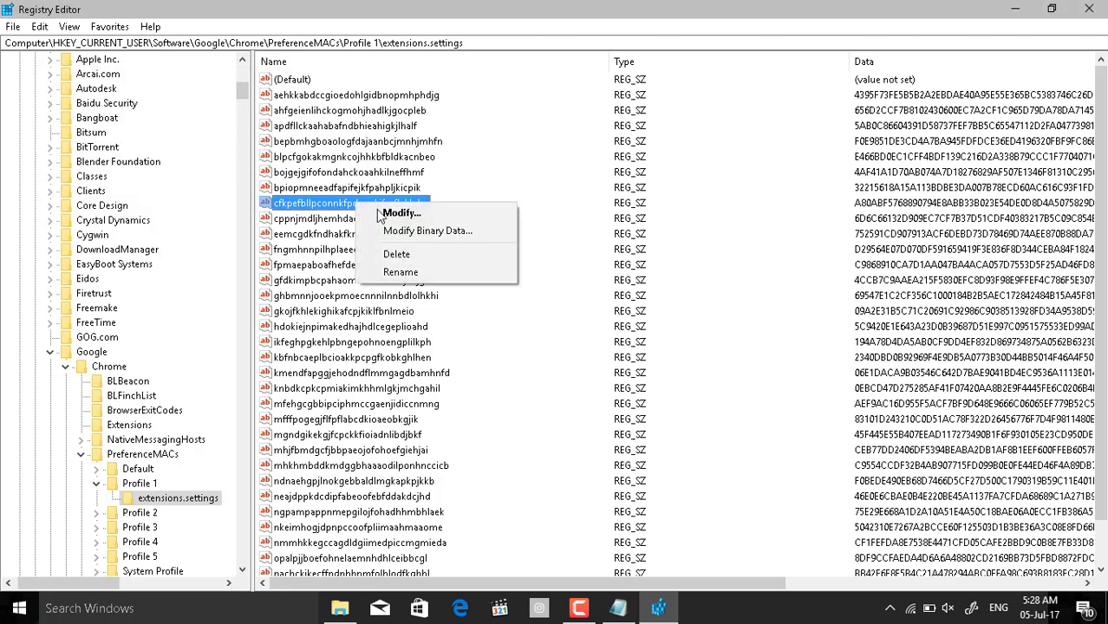
{"action": "left_click", "coordinate": [397, 254]}
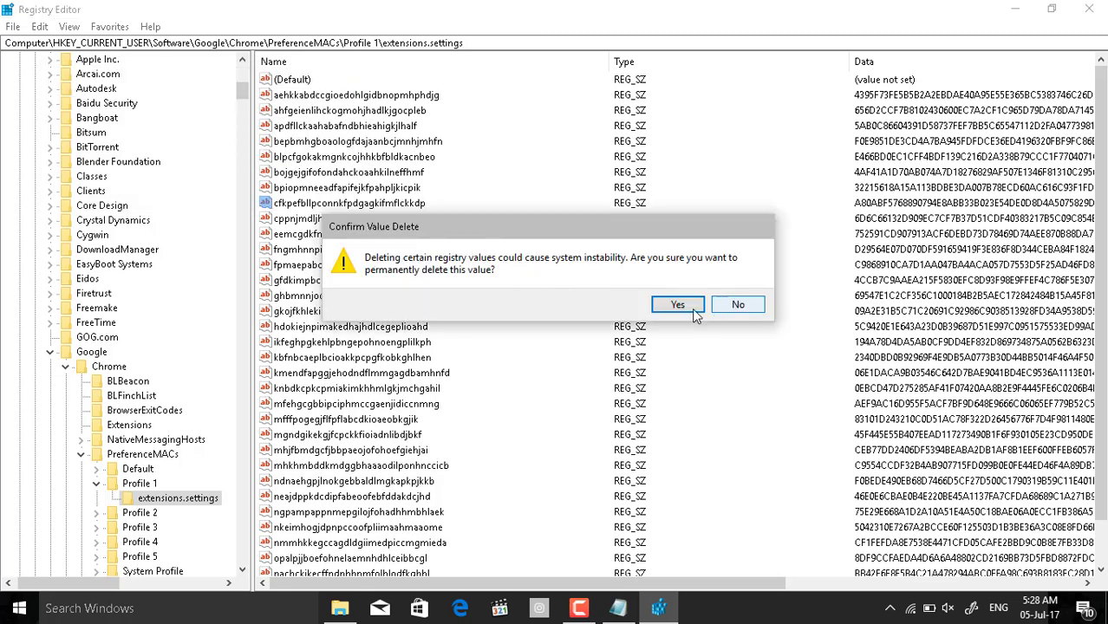
{"action": "left_click", "coordinate": [677, 304]}
Find and delete the matching Profile 4 value, then search for the next match.
{"action": "key", "text": "ctrl+f"}
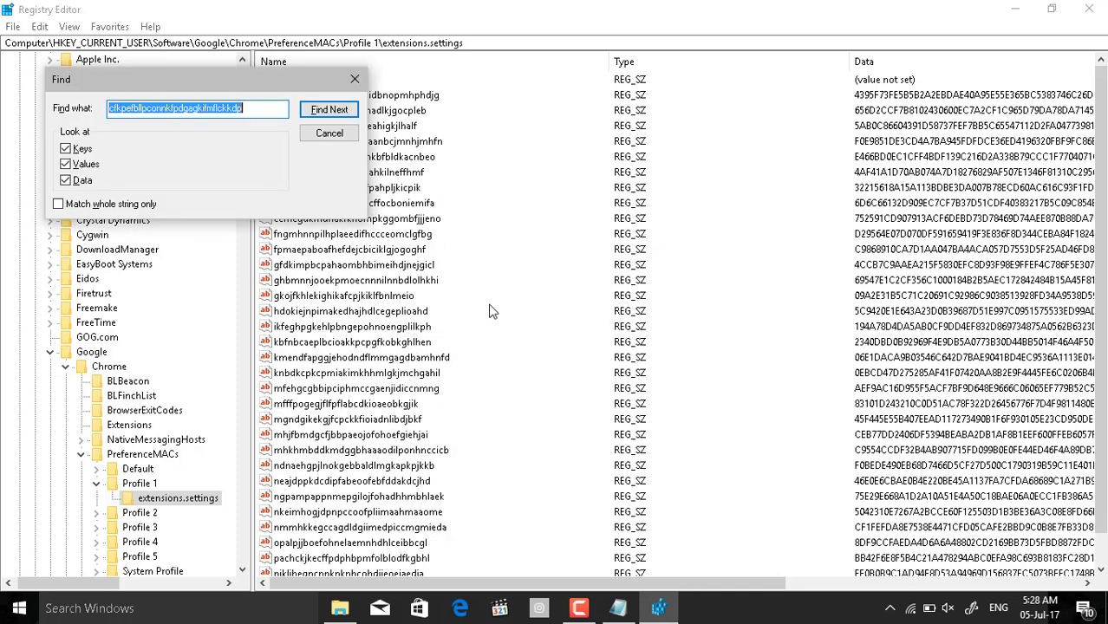
{"action": "left_click", "coordinate": [332, 110]}
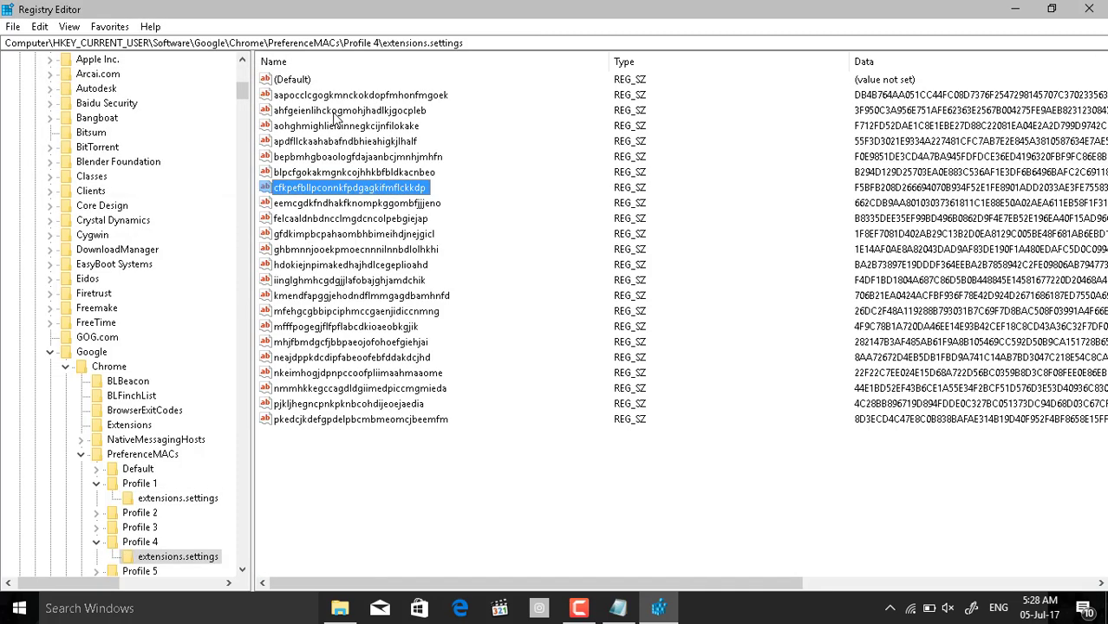
{"action": "right_click", "coordinate": [402, 190]}
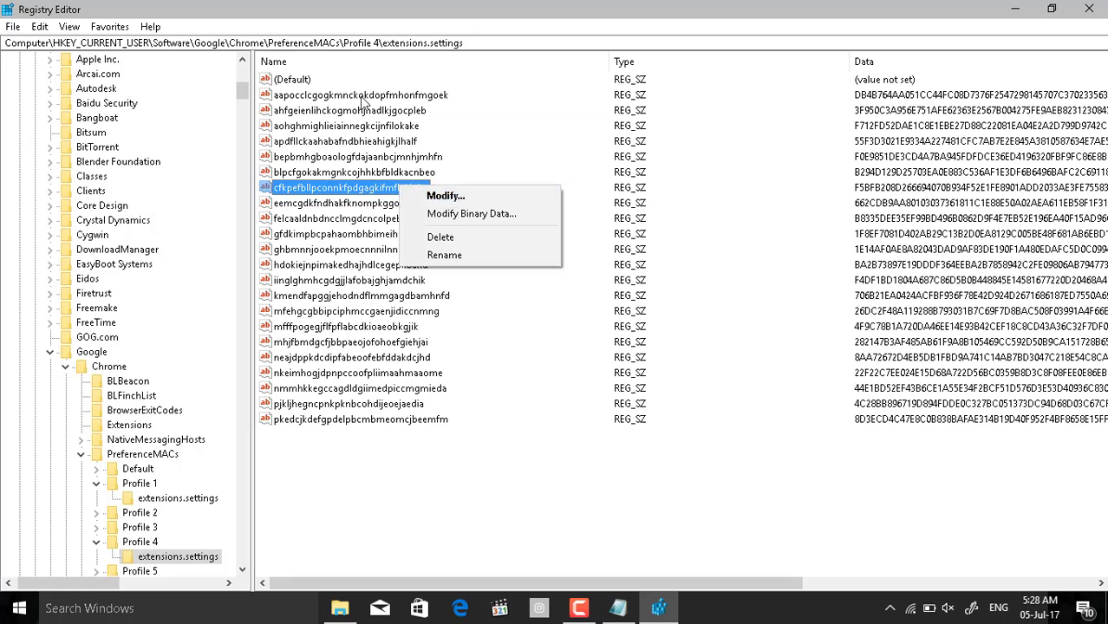
{"action": "left_click", "coordinate": [451, 234]}
{"action": "left_click", "coordinate": [677, 304]}
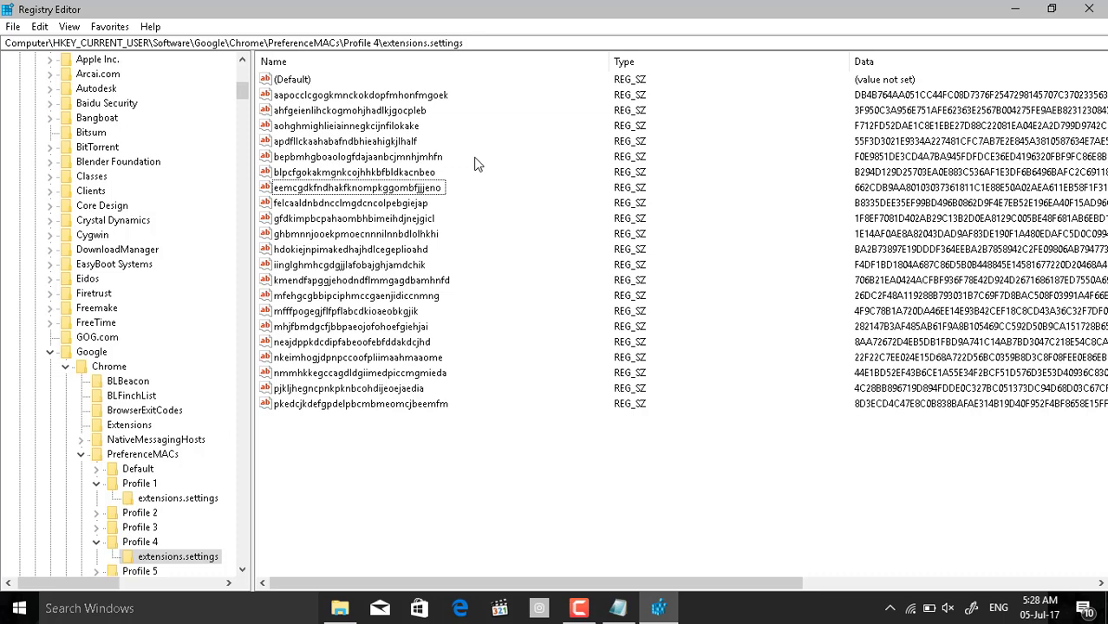
{"action": "key", "text": "ctrl+f"}
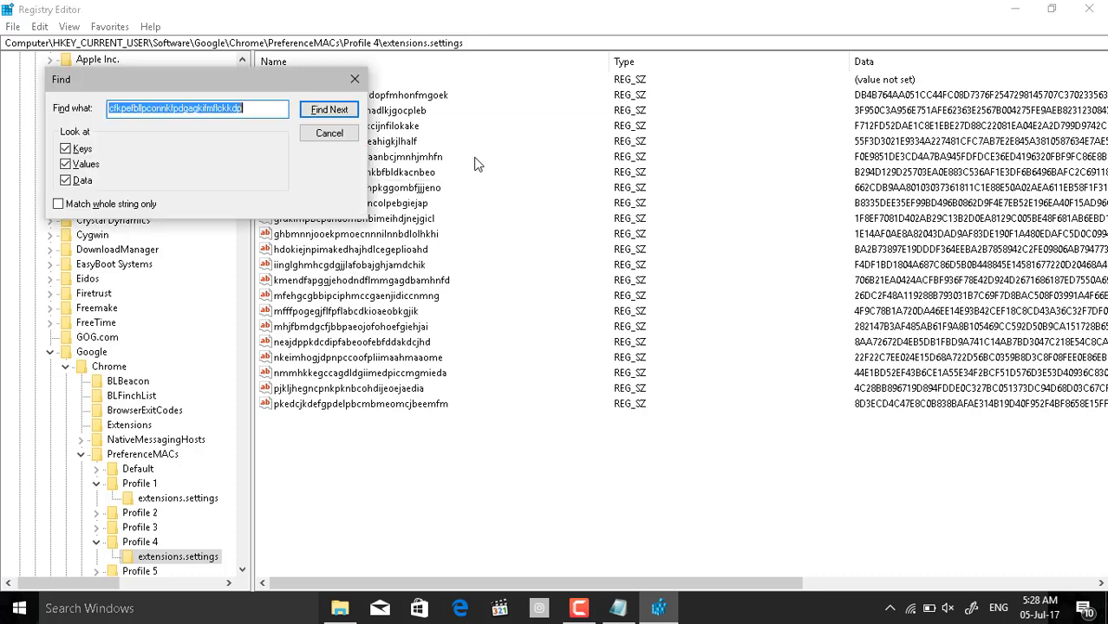
{"action": "left_click", "coordinate": [317, 111]}
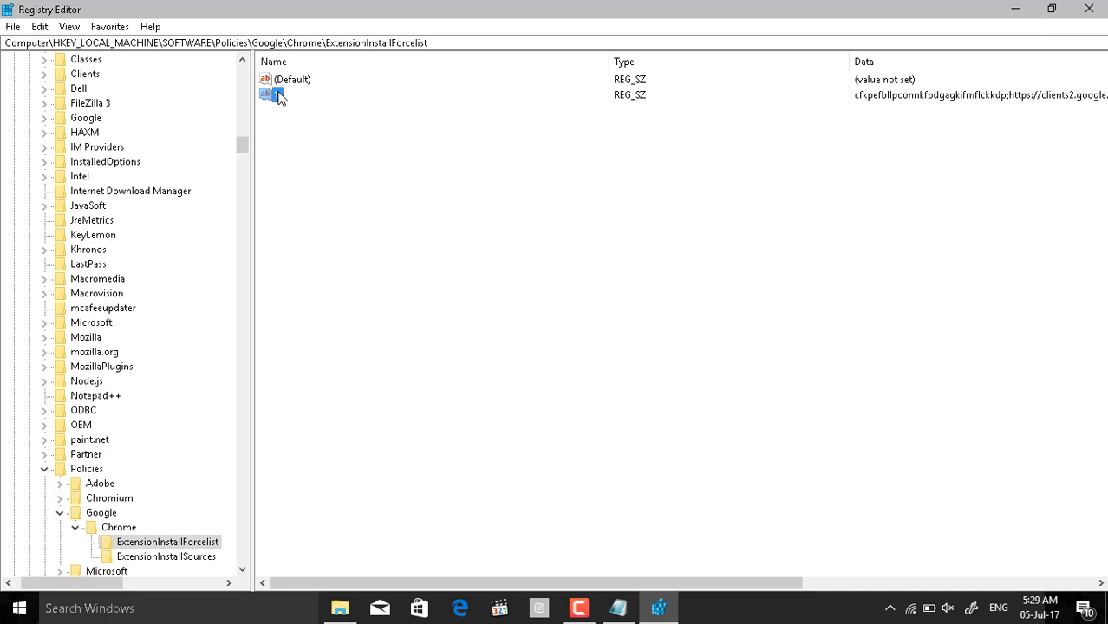
Inspect force-install value 1 in ExtensionInstallForcelist, then delete it.
{"action": "right_click", "coordinate": [279, 96]}
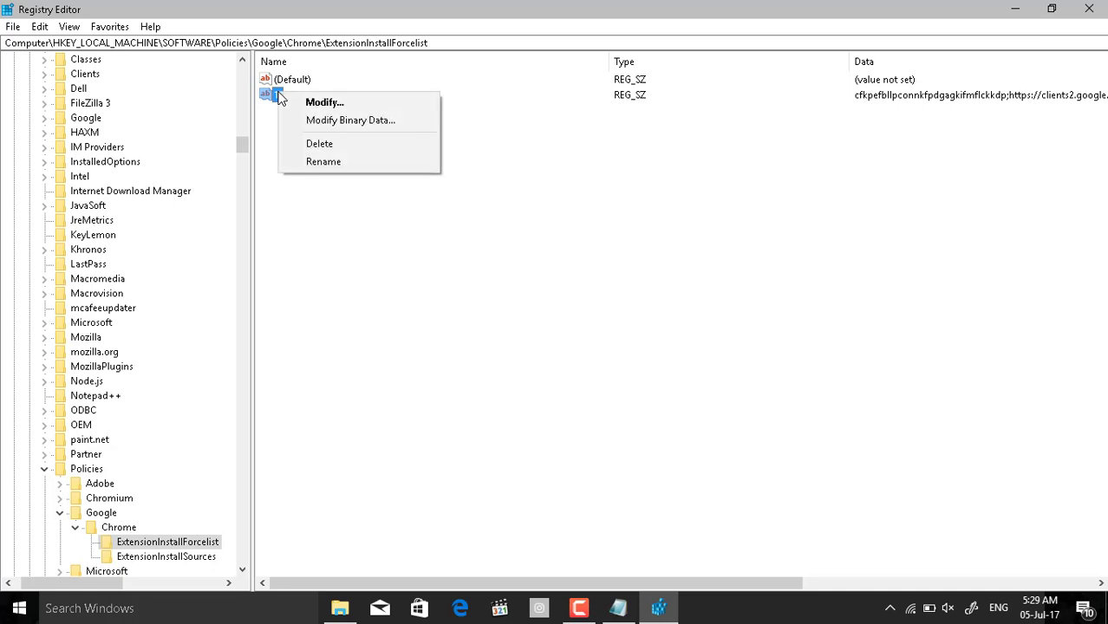
{"action": "left_click", "coordinate": [310, 102]}
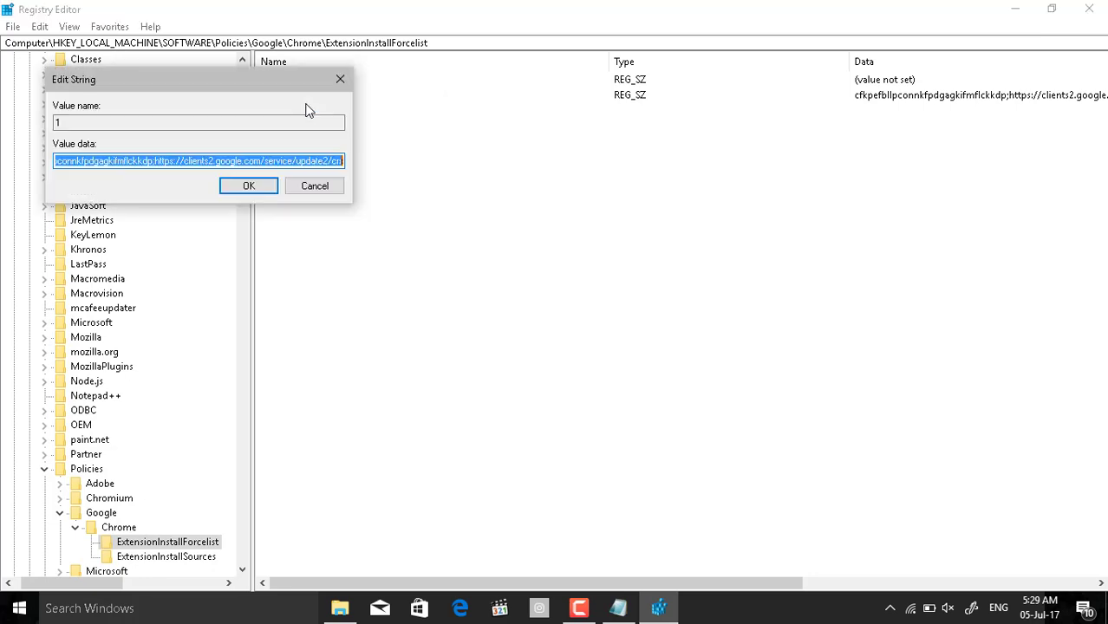
{"action": "left_click", "coordinate": [339, 80]}
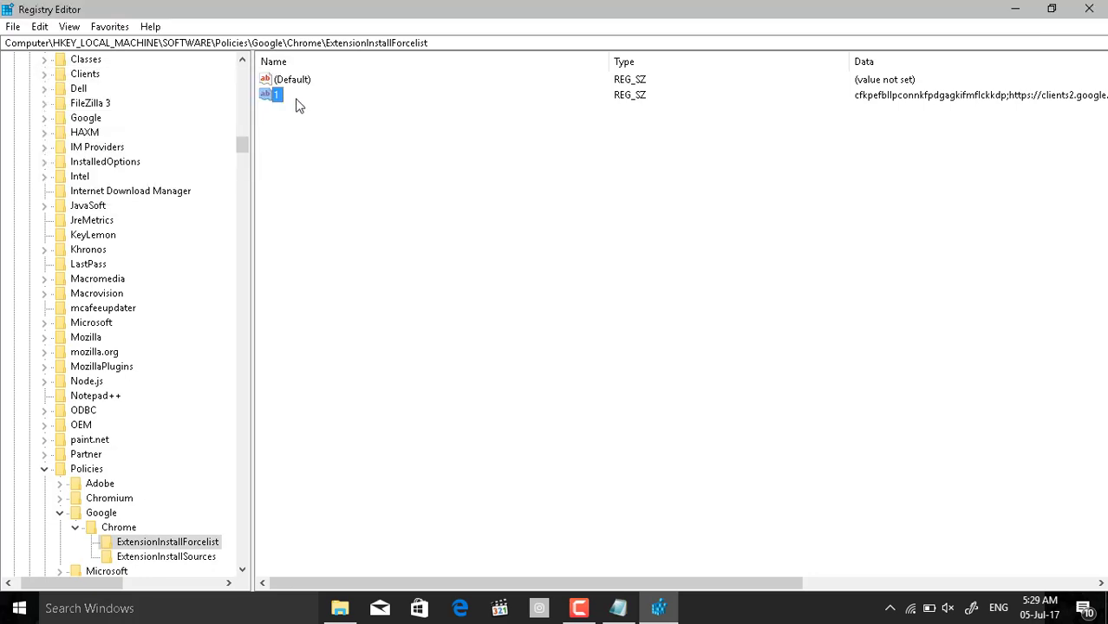
{"action": "right_click", "coordinate": [274, 97]}
{"action": "left_click", "coordinate": [312, 145]}
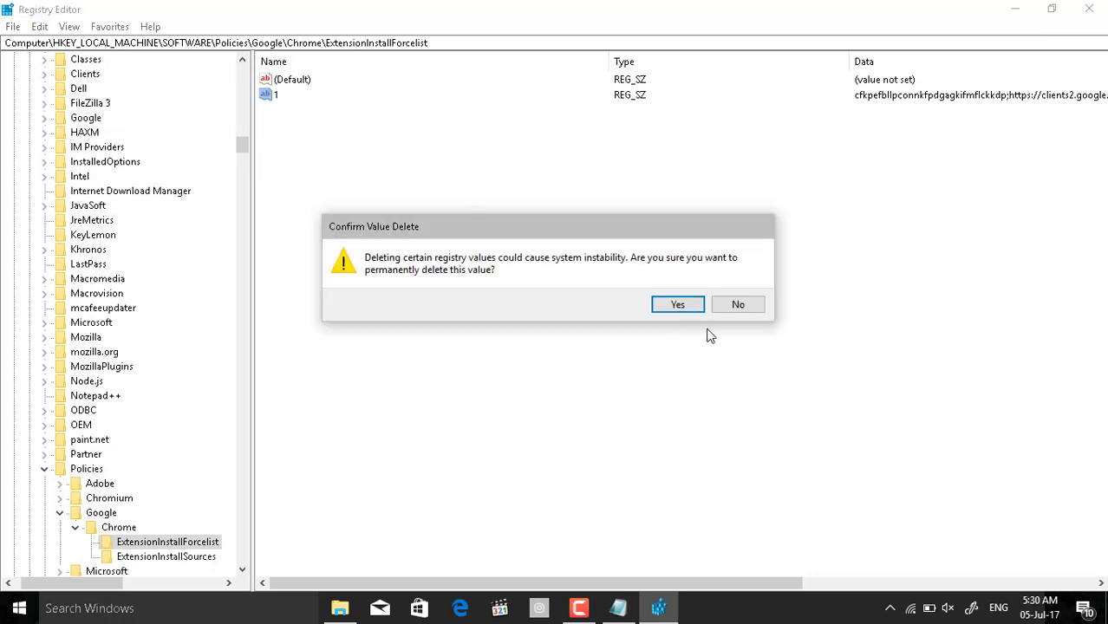
{"action": "left_click", "coordinate": [677, 305]}
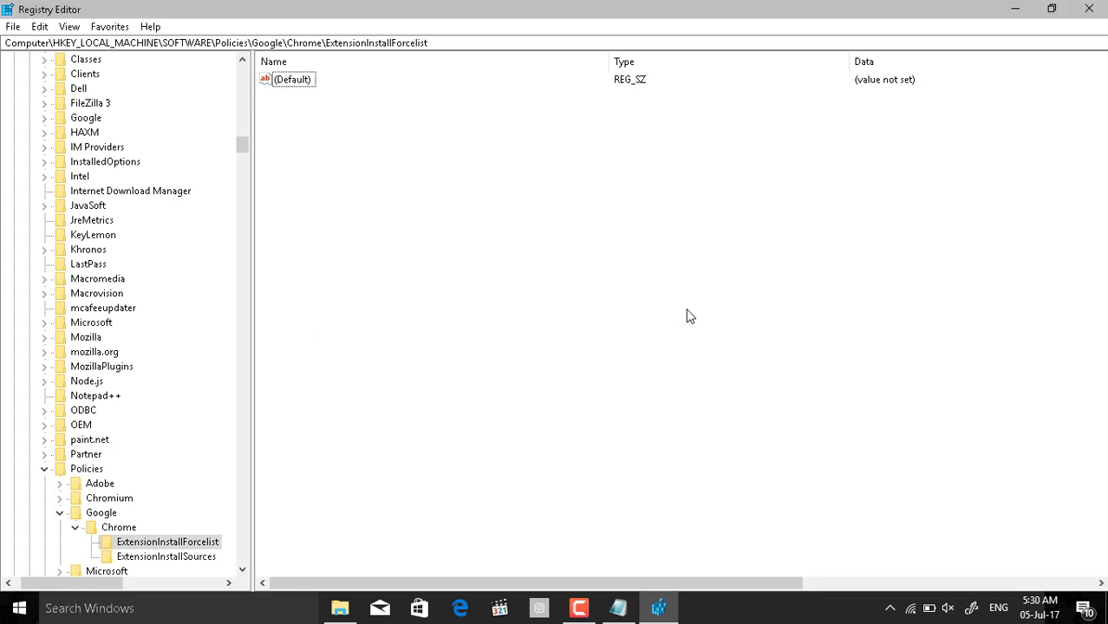
Search the registry again, dismiss the 'Finished searching' message, and close Registry Editor.
{"action": "key", "text": "ctrl+f"}
{"action": "left_click", "coordinate": [349, 109]}
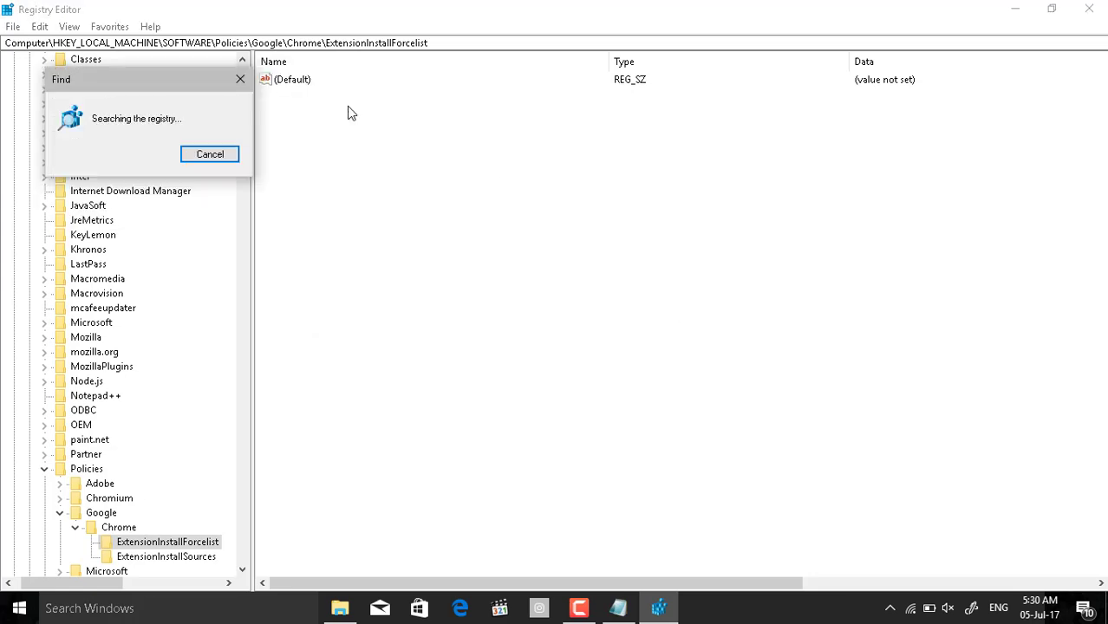
{"action": "left_click", "coordinate": [339, 608]}
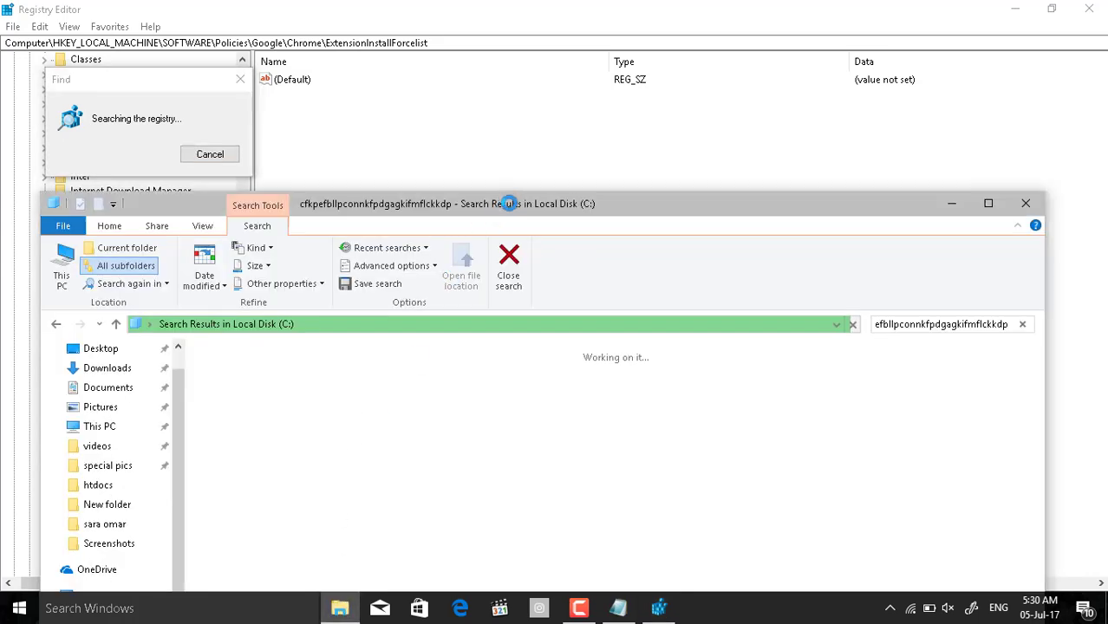
{"action": "left_click_drag", "start_coordinate": [508, 203], "coordinate": [514, 200]}
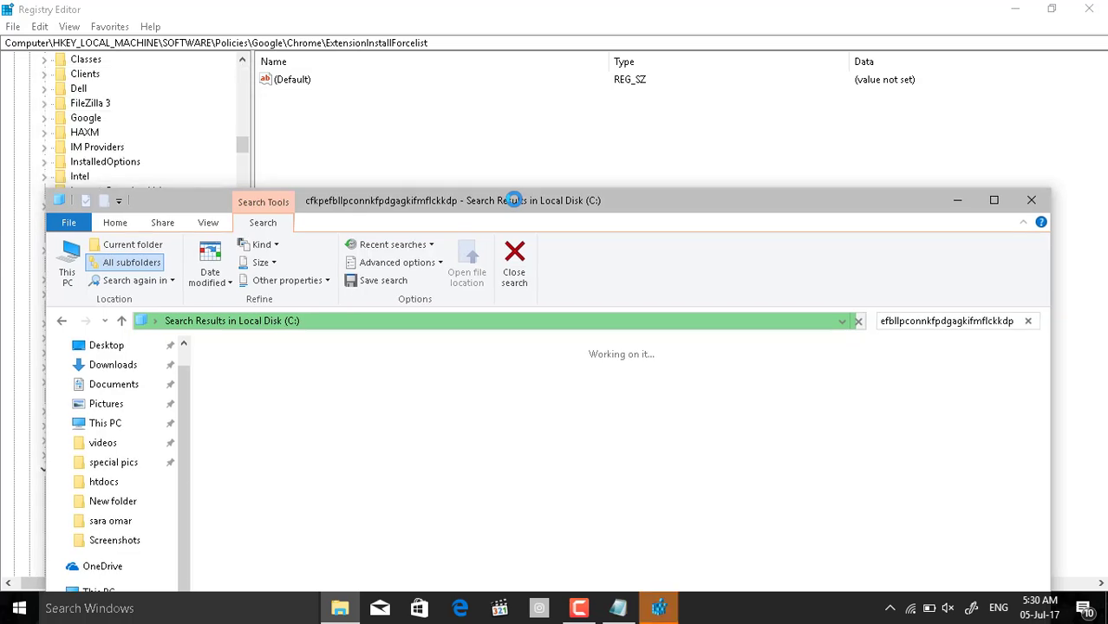
{"action": "left_click", "coordinate": [551, 17]}
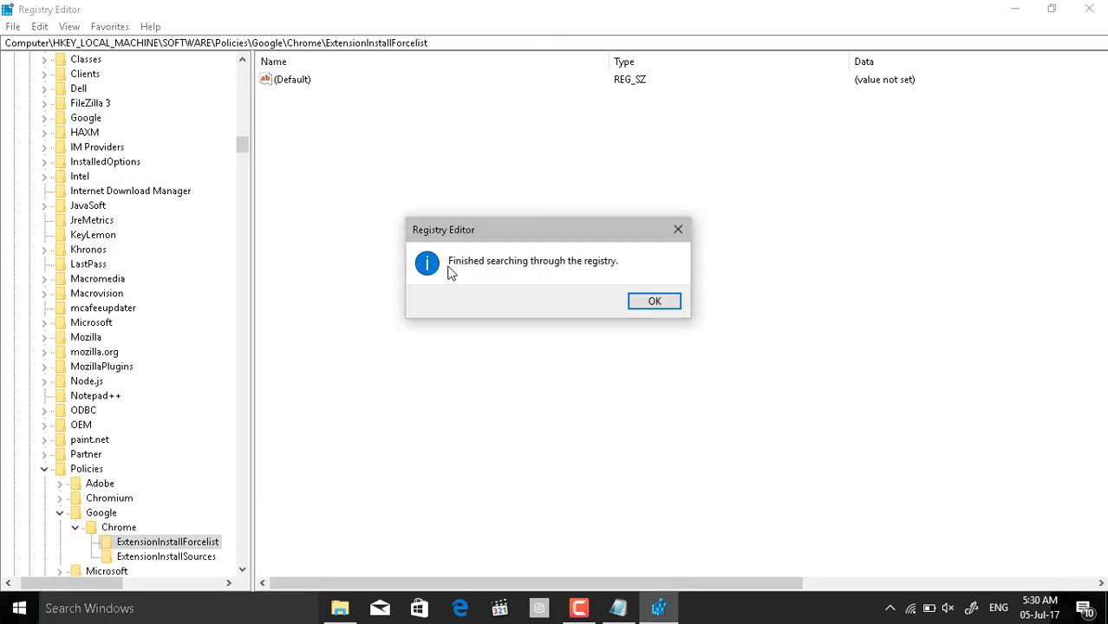
{"action": "left_click", "coordinate": [649, 303]}
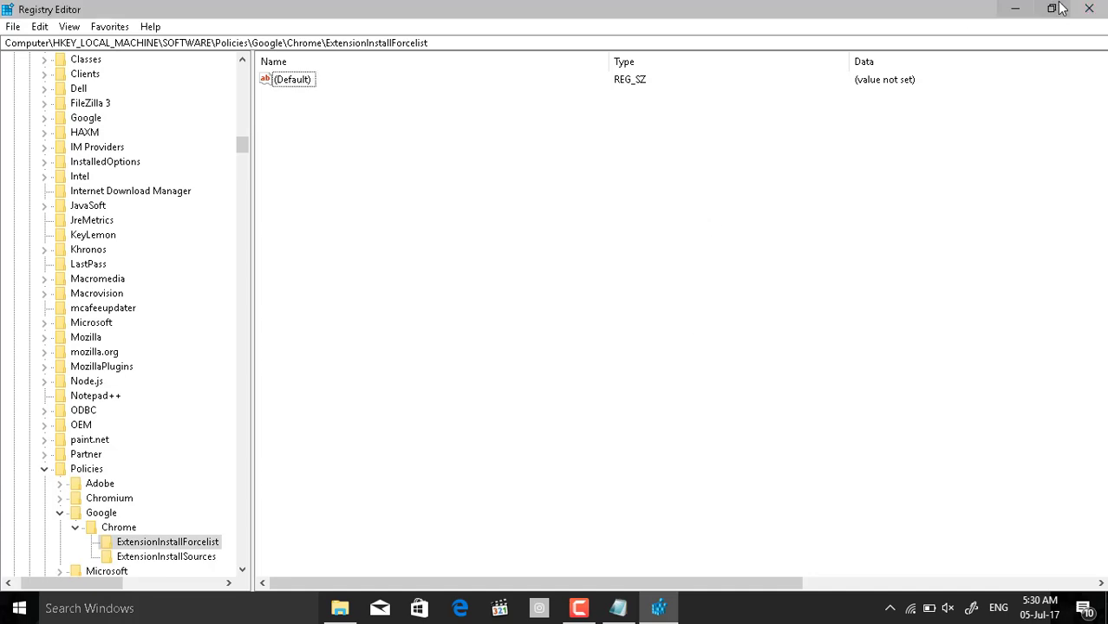
{"action": "left_click", "coordinate": [1091, 11]}
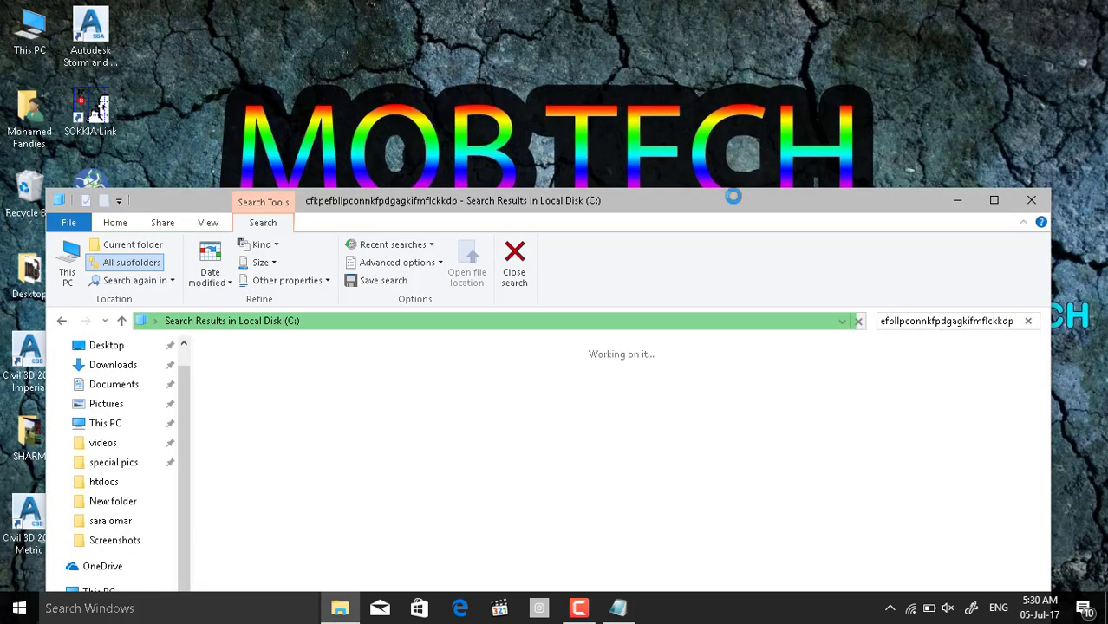
Move the file search window to the top of the screen and search Windows for 'chr'.
{"action": "left_click_drag", "start_coordinate": [733, 196], "coordinate": [756, 18]}
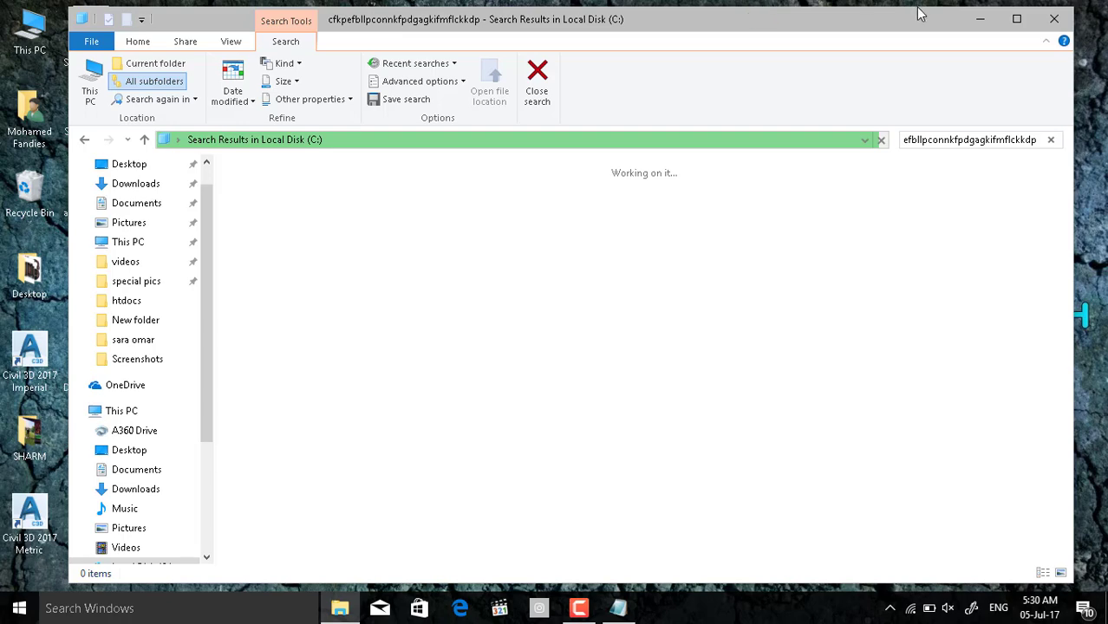
{"action": "left_click", "coordinate": [98, 607]}
{"action": "type", "text": "ch"}
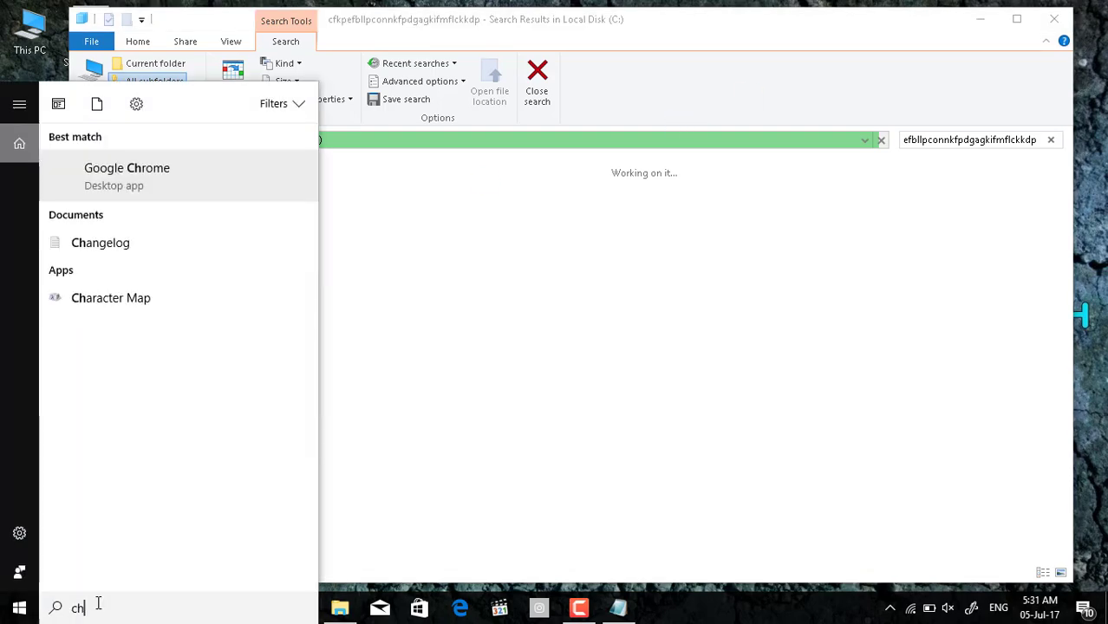
{"action": "type", "text": "r"}
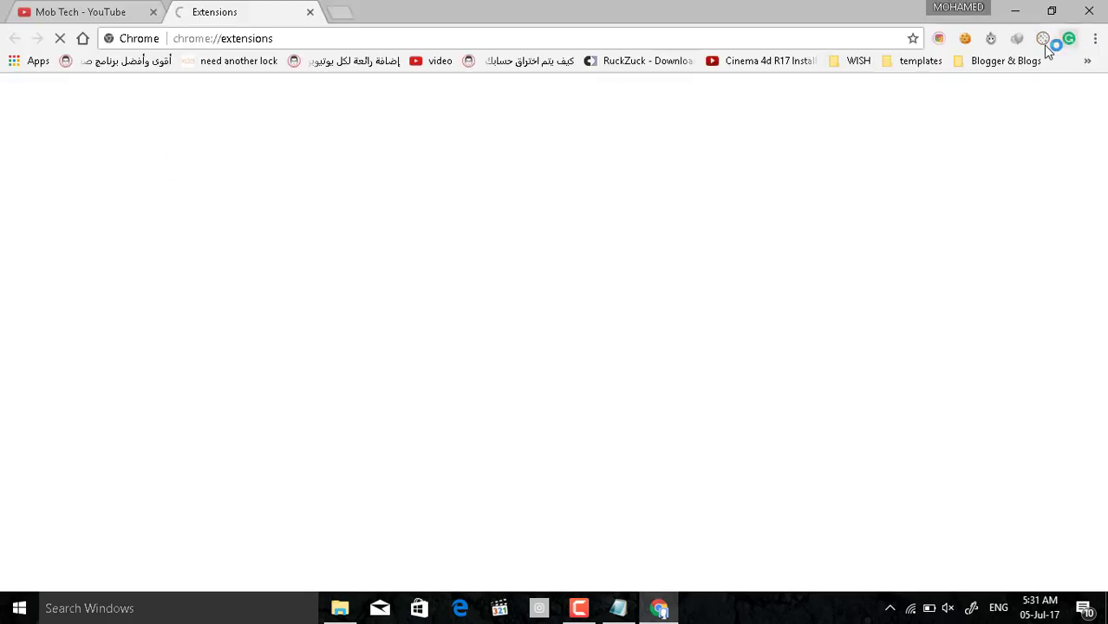
Check the Cookies Control toolbar icon's menu and scroll through the installed extensions.
{"action": "right_click", "coordinate": [1044, 39]}
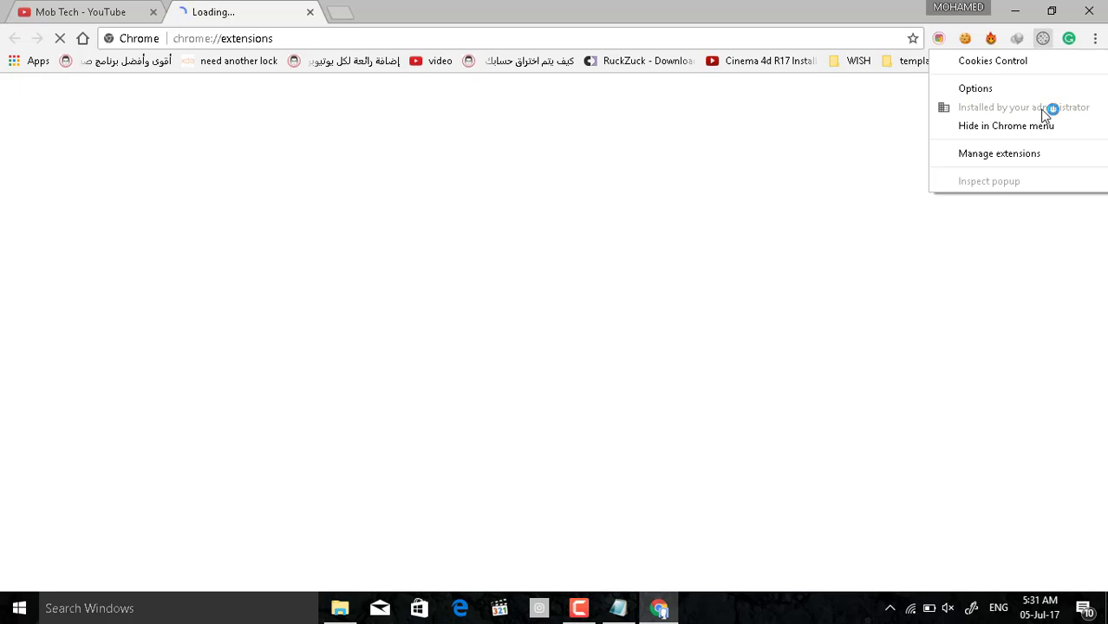
{"action": "left_click", "coordinate": [747, 6]}
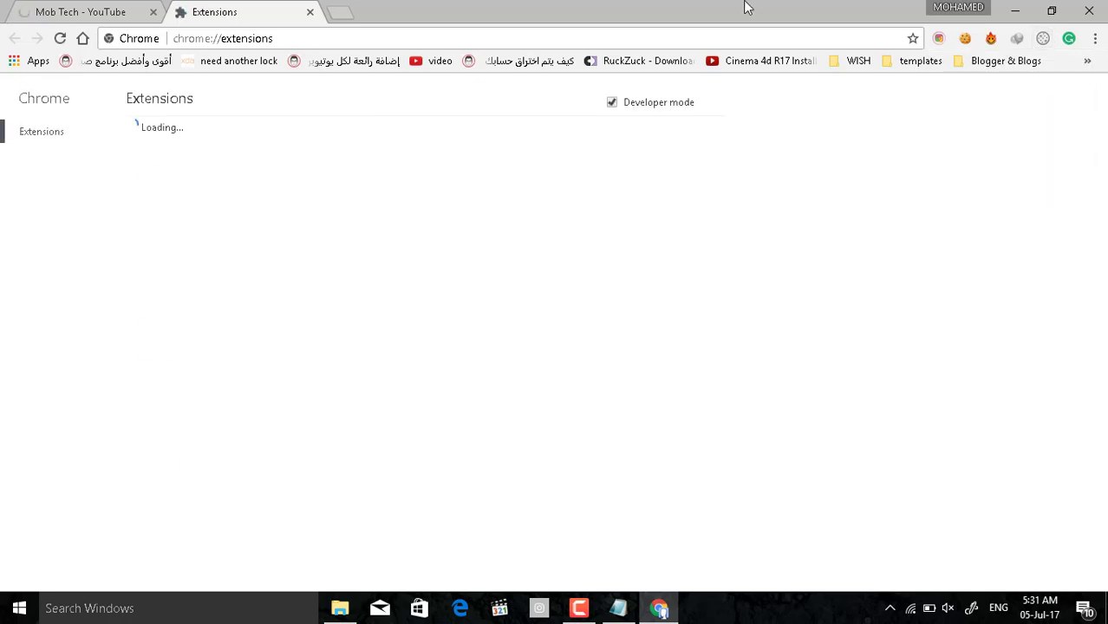
{"action": "scroll", "coordinate": [1086, 259], "scroll_direction": "down", "scroll_amount": 3}
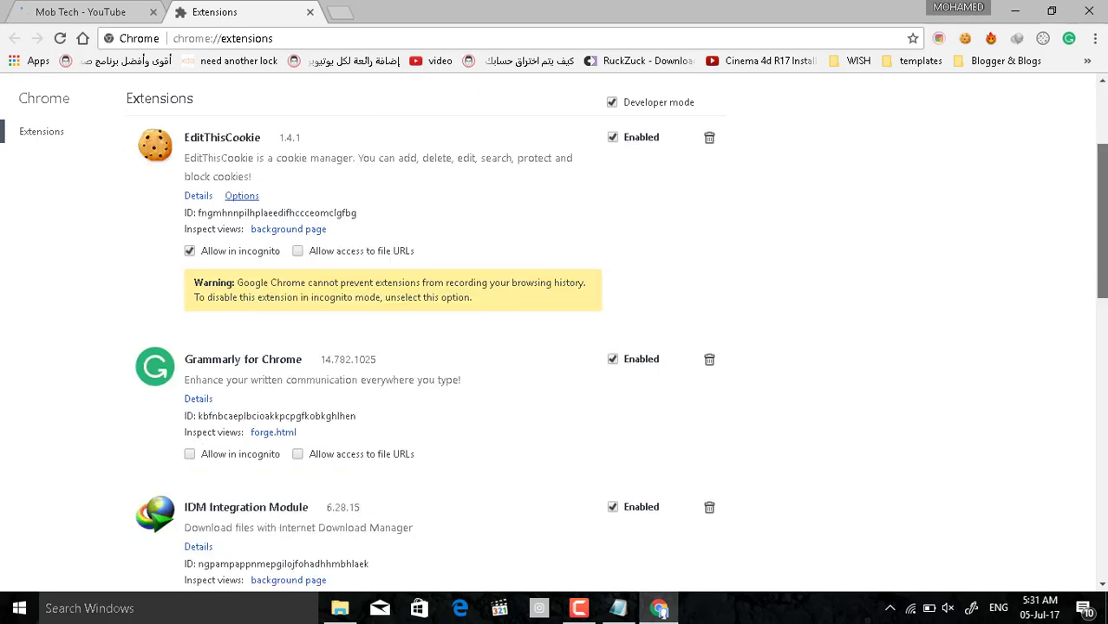
{"action": "scroll", "coordinate": [1061, 492], "scroll_direction": "down", "scroll_amount": 7}
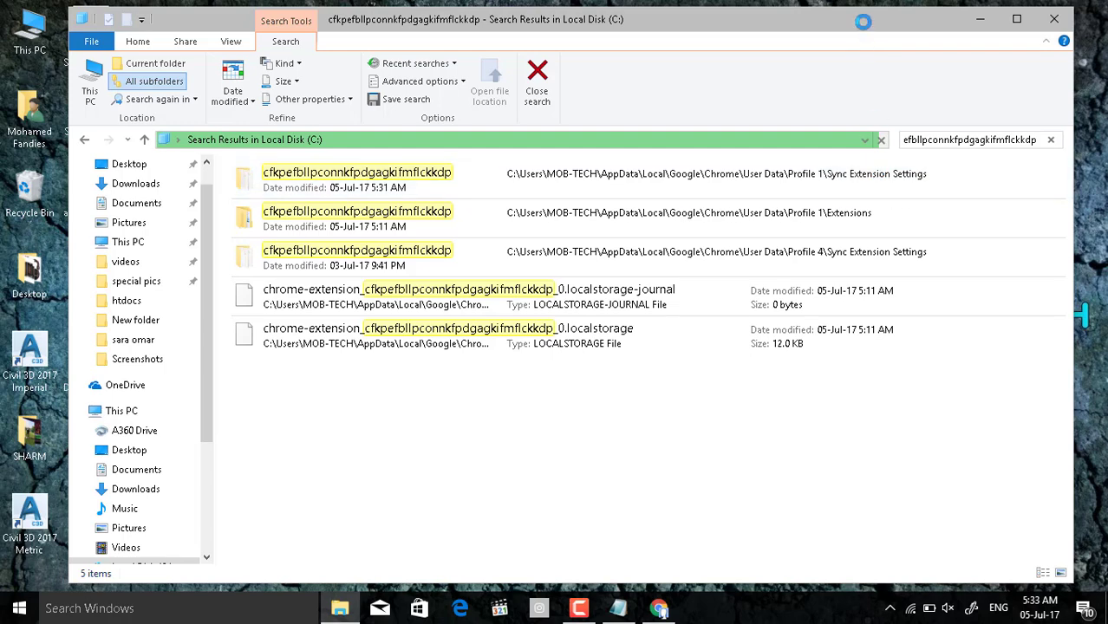
Stretch the search window to full height, show the desktop, and open This PC.
{"action": "double_click", "coordinate": [602, 9]}
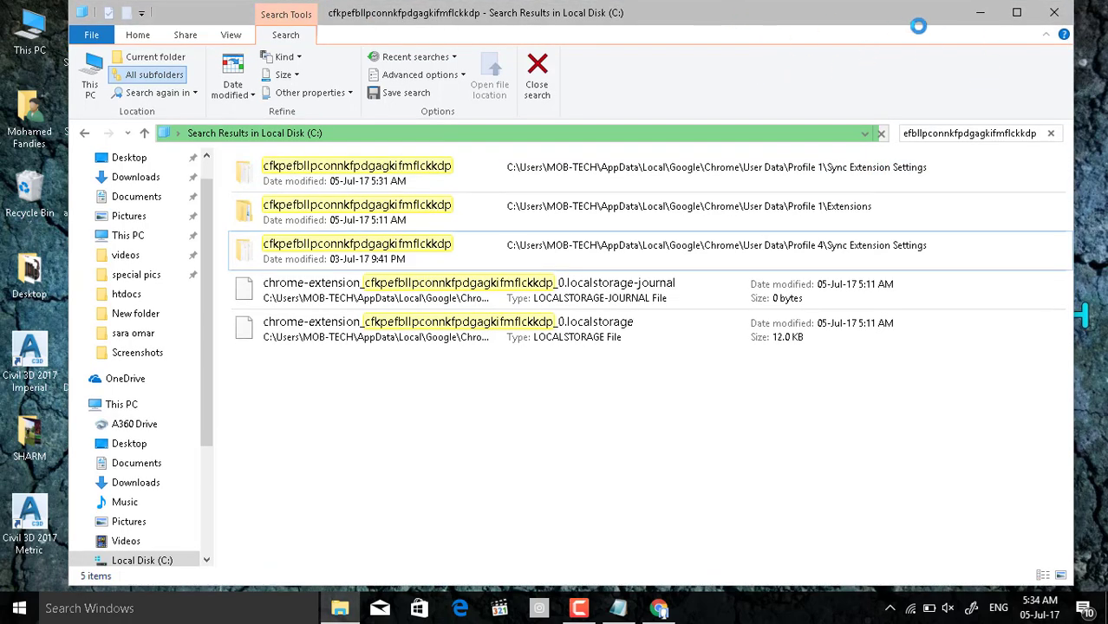
{"action": "key", "text": "super+d"}
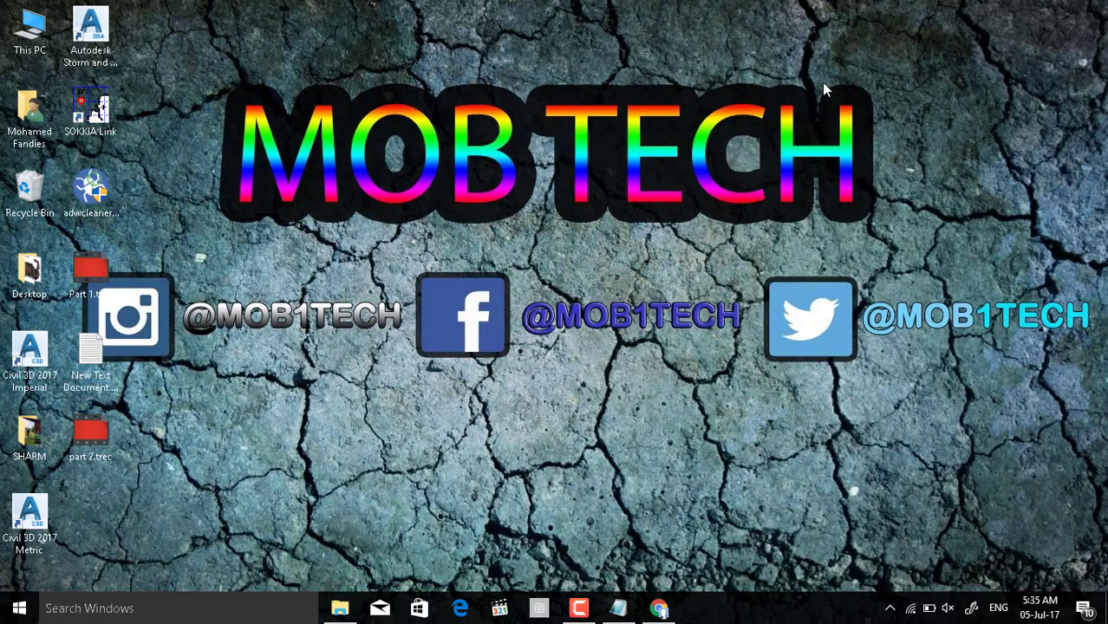
{"action": "double_click", "coordinate": [30, 44]}
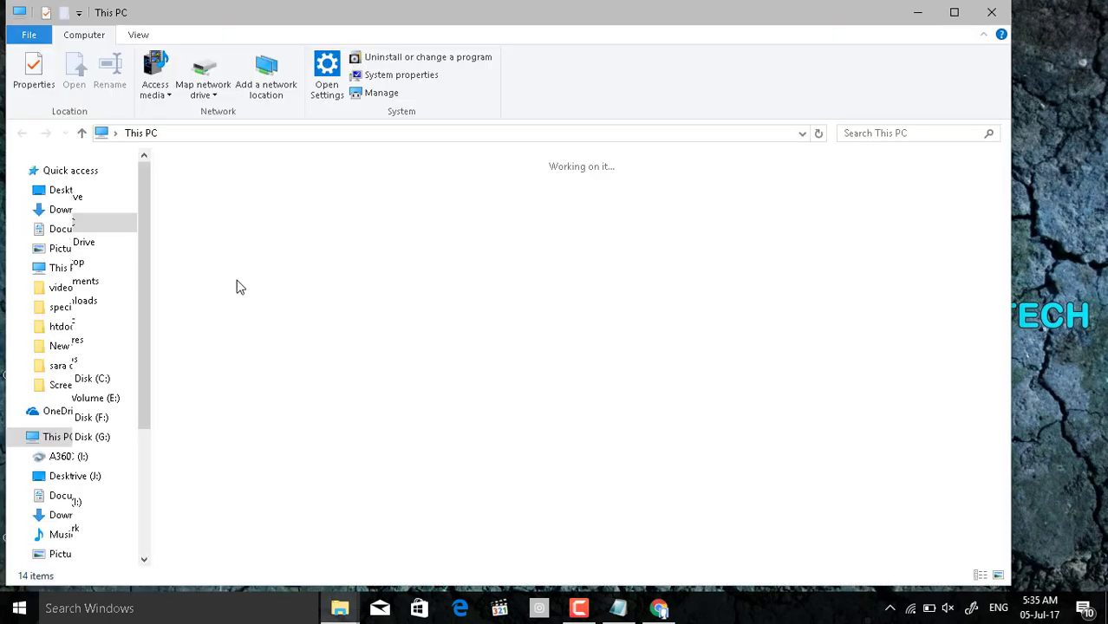
Go to %WINDIR%\System32\GroupPolicy and delete its three items with administrator permission.
{"action": "mouse_move", "coordinate": [340, 596]}
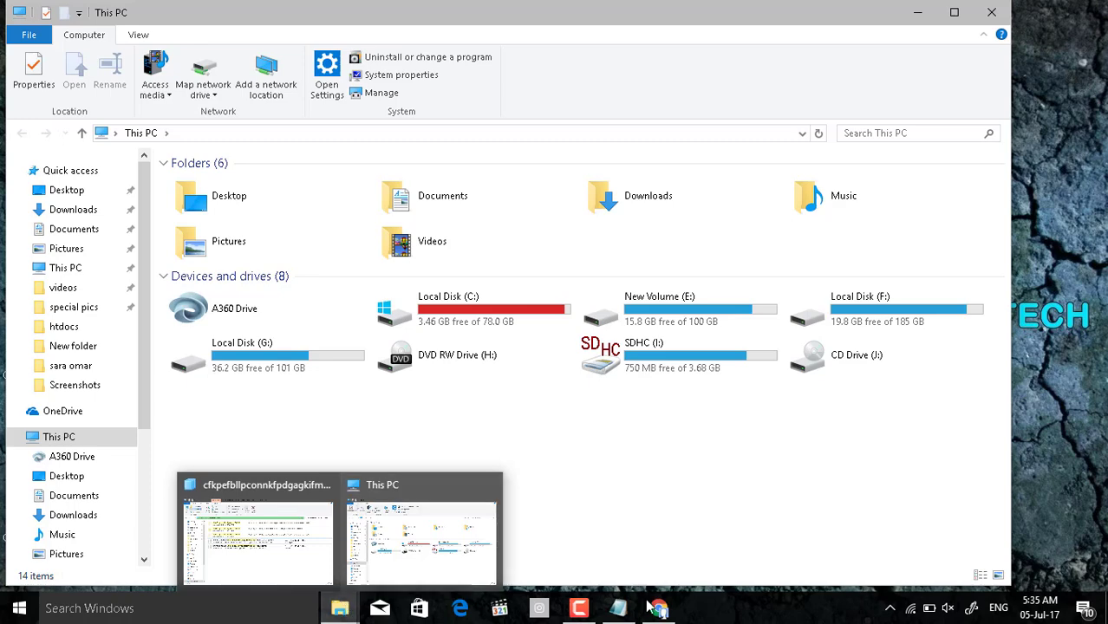
{"action": "left_click", "coordinate": [618, 608]}
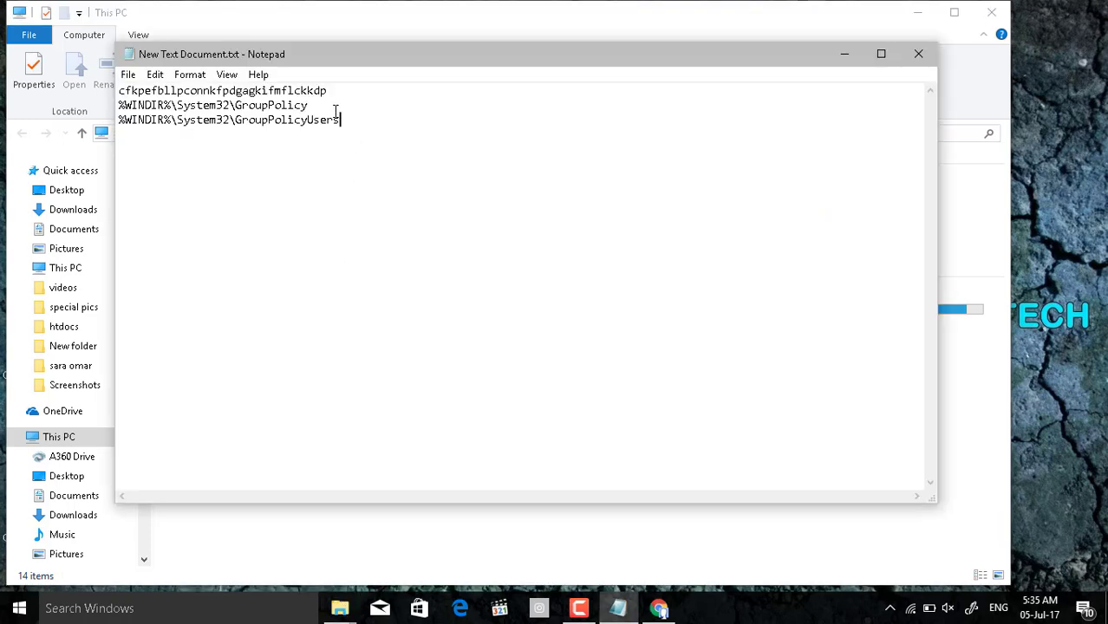
{"action": "left_click_drag", "start_coordinate": [309, 105], "coordinate": [120, 105]}
{"action": "key", "text": "ctrl+c"}
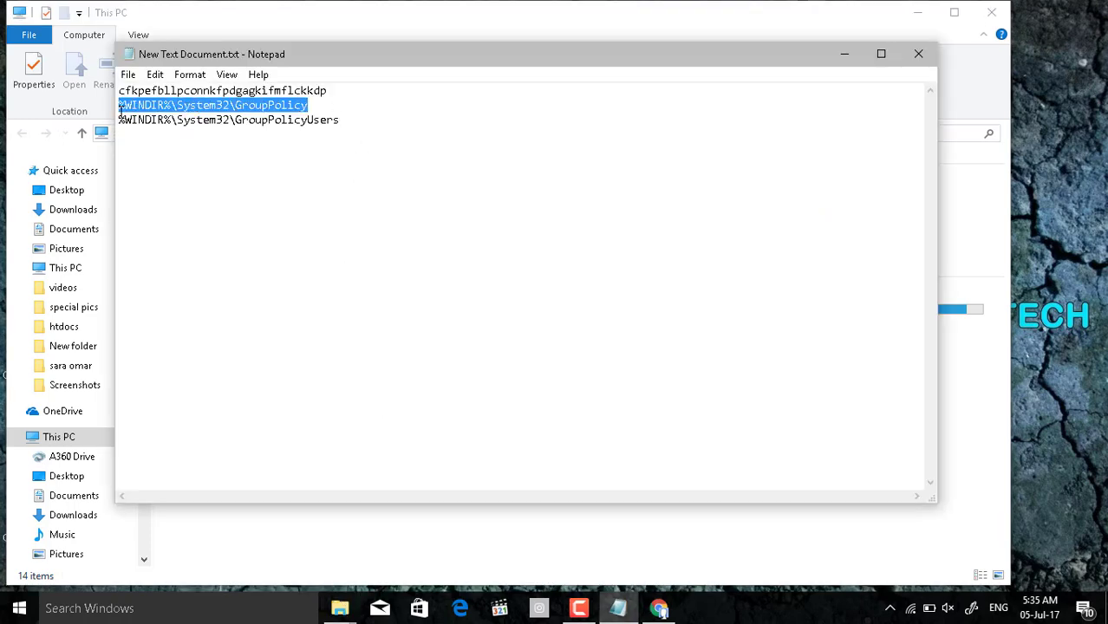
{"action": "left_click", "coordinate": [197, 9]}
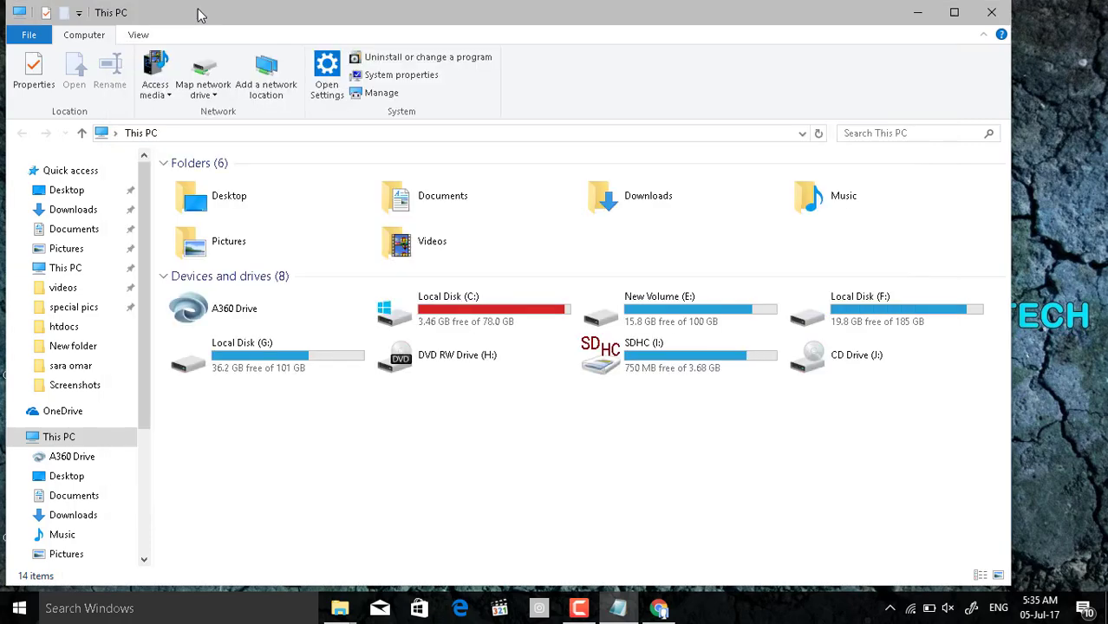
{"action": "left_click", "coordinate": [267, 137]}
{"action": "key", "text": "ctrl+v"}
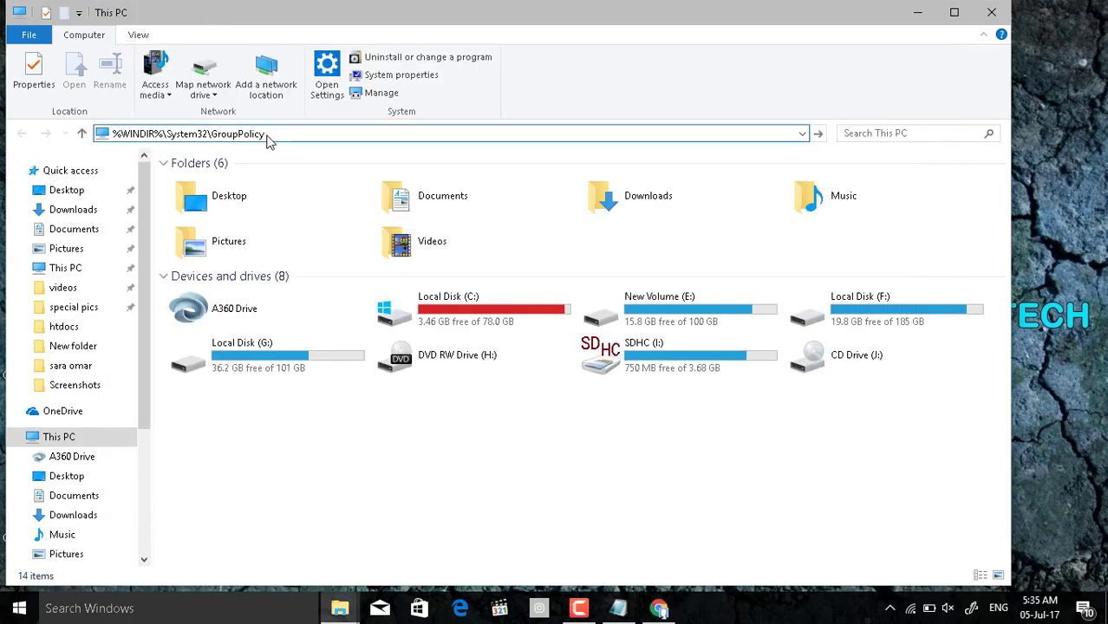
{"action": "key", "text": "Return"}
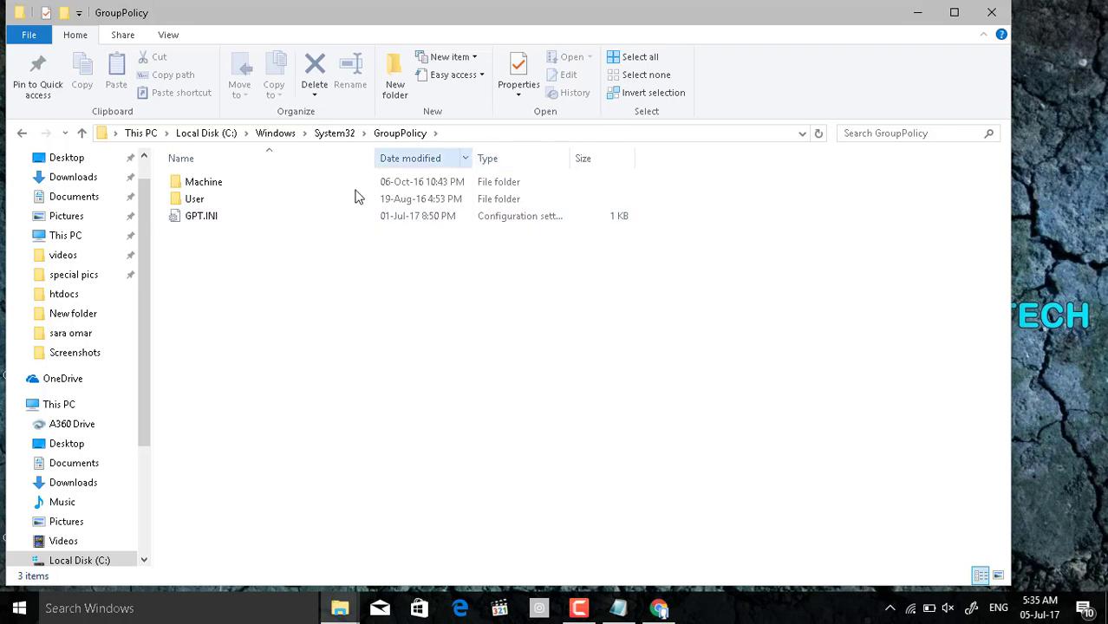
{"action": "left_click", "coordinate": [170, 37]}
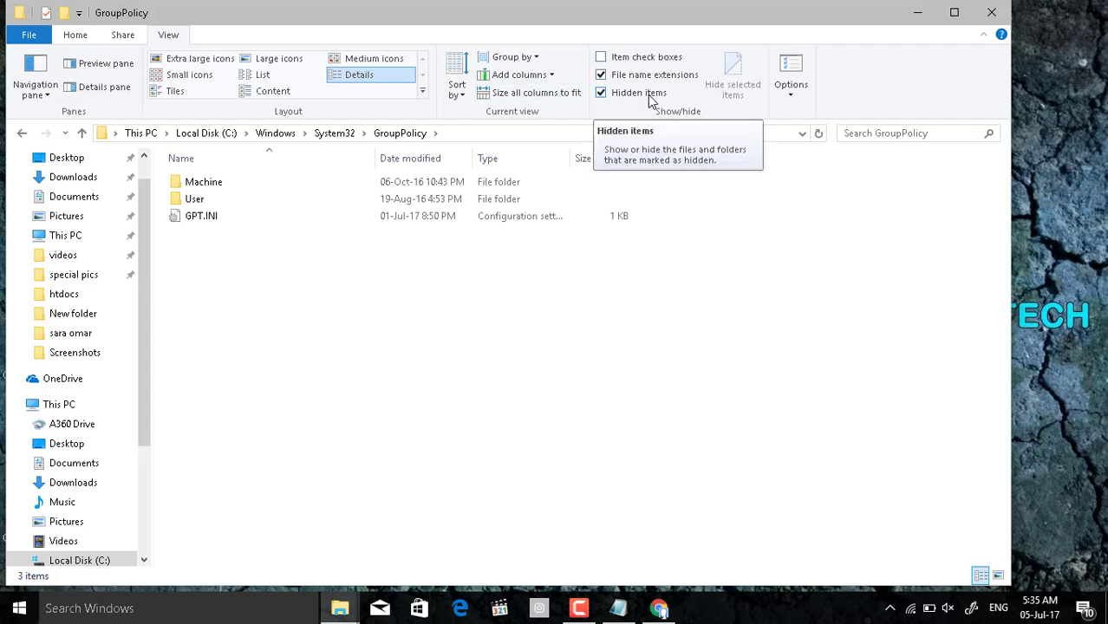
{"action": "left_click_drag", "start_coordinate": [389, 296], "coordinate": [382, 143]}
{"action": "key", "text": "Delete"}
{"action": "key", "text": "Return"}
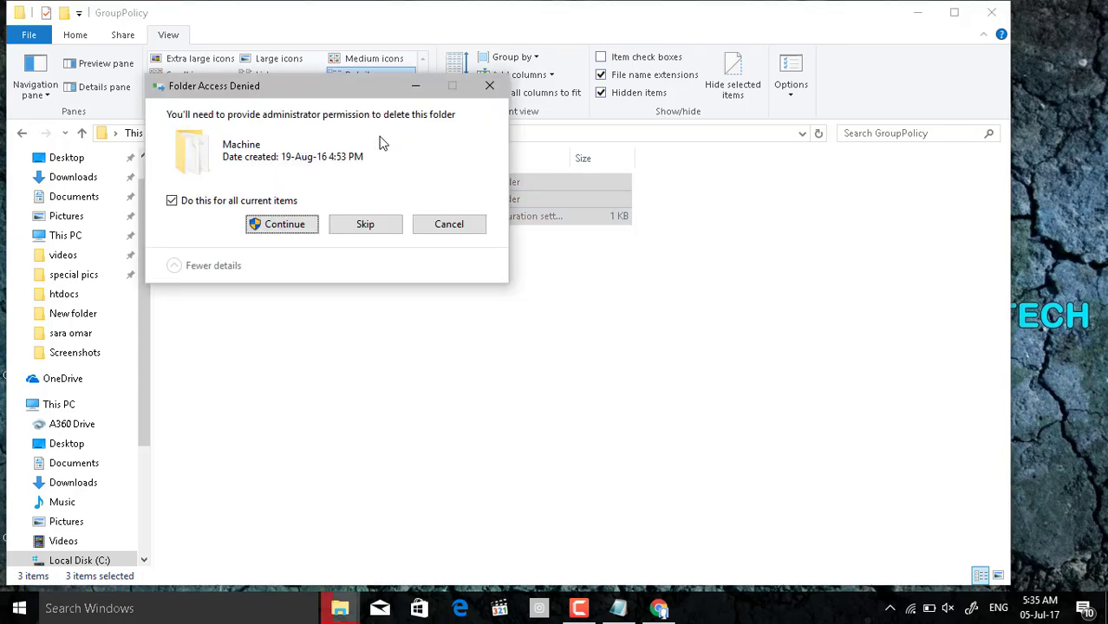
{"action": "left_click", "coordinate": [292, 225]}
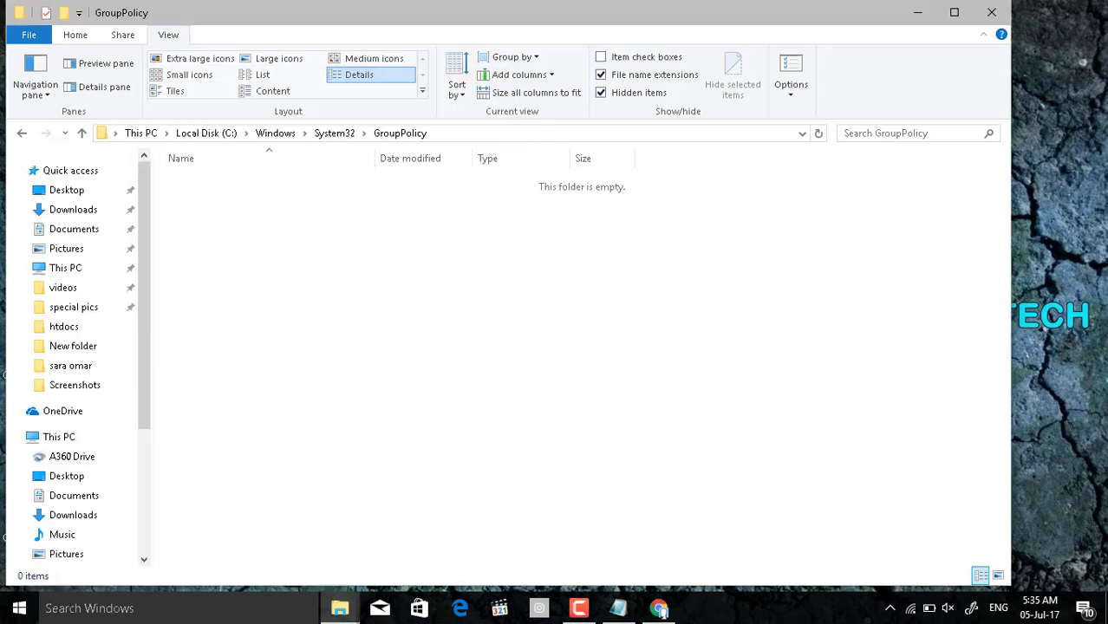
Open the GroupPolicyUsers folder from the notes path, find it empty, and close it.
{"action": "left_click", "coordinate": [917, 12]}
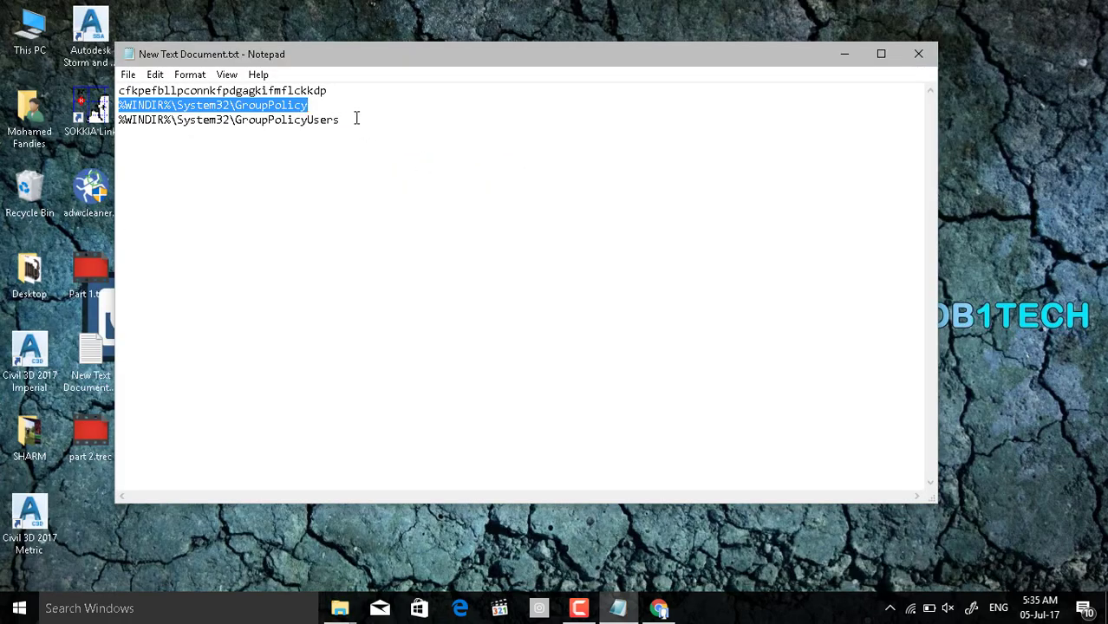
{"action": "left_click_drag", "start_coordinate": [355, 118], "coordinate": [119, 120]}
{"action": "key", "text": "ctrl+c"}
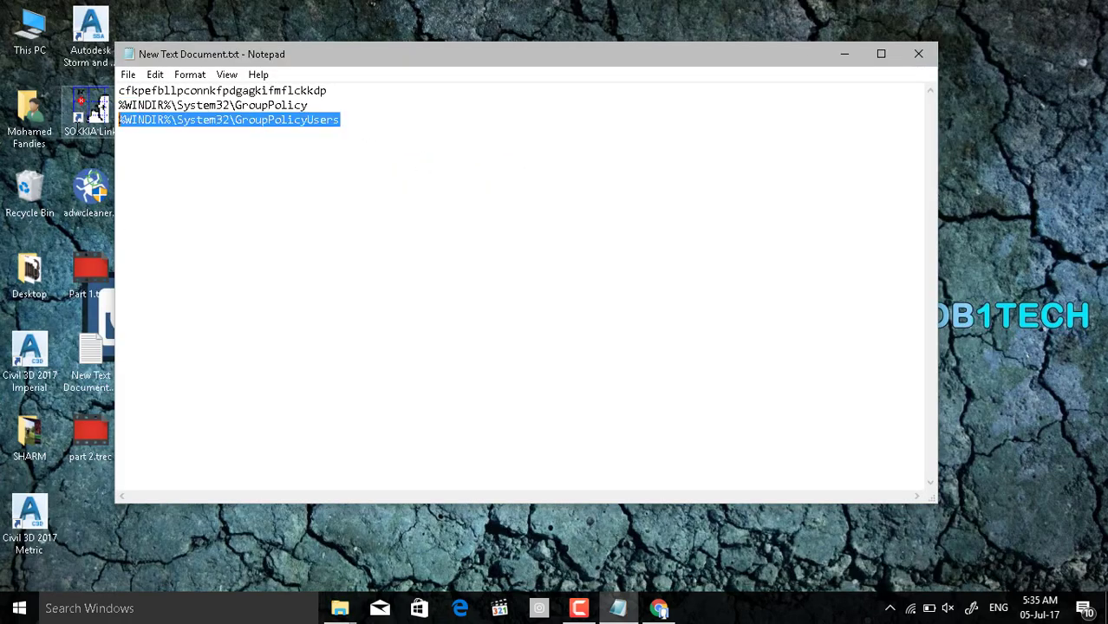
{"action": "left_click", "coordinate": [339, 608]}
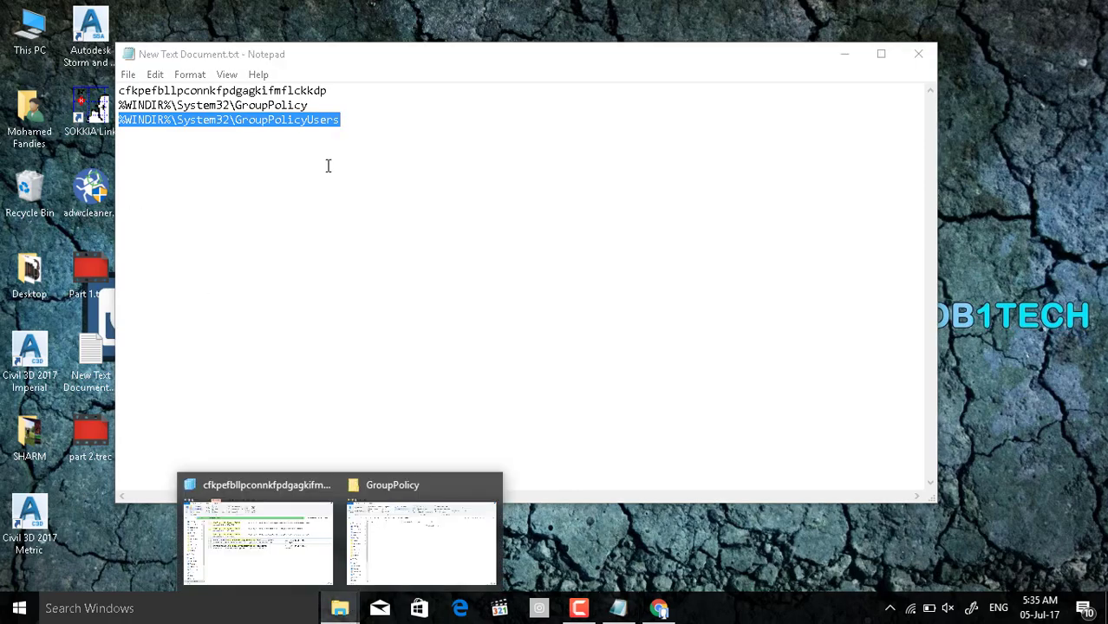
{"action": "left_click", "coordinate": [396, 516]}
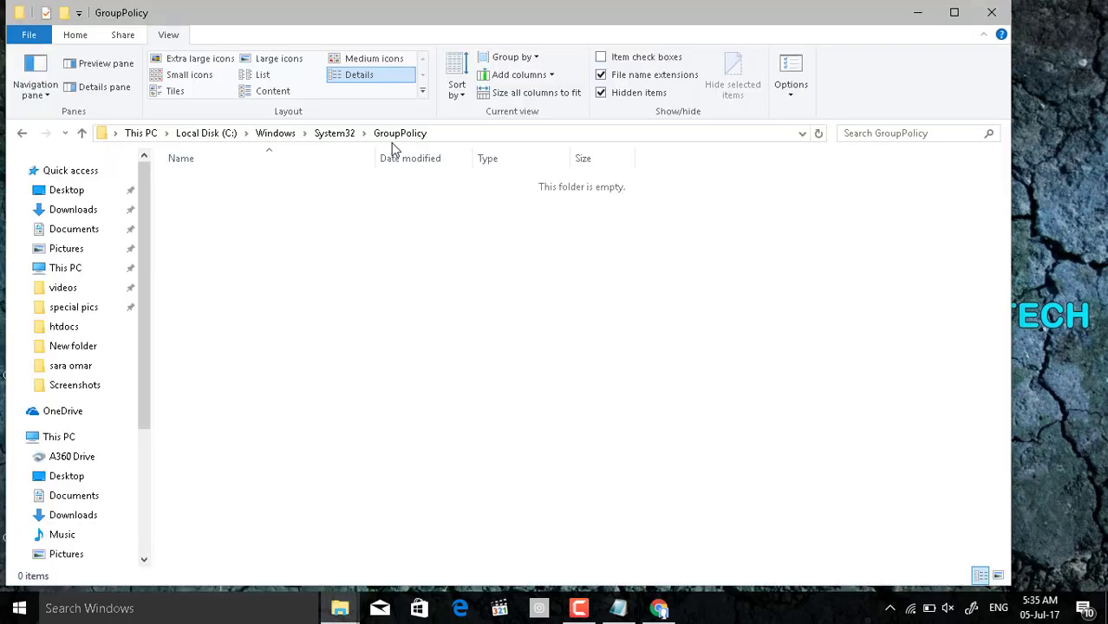
{"action": "left_click", "coordinate": [461, 136]}
{"action": "key", "text": "ctrl+v"}
{"action": "key", "text": "Return"}
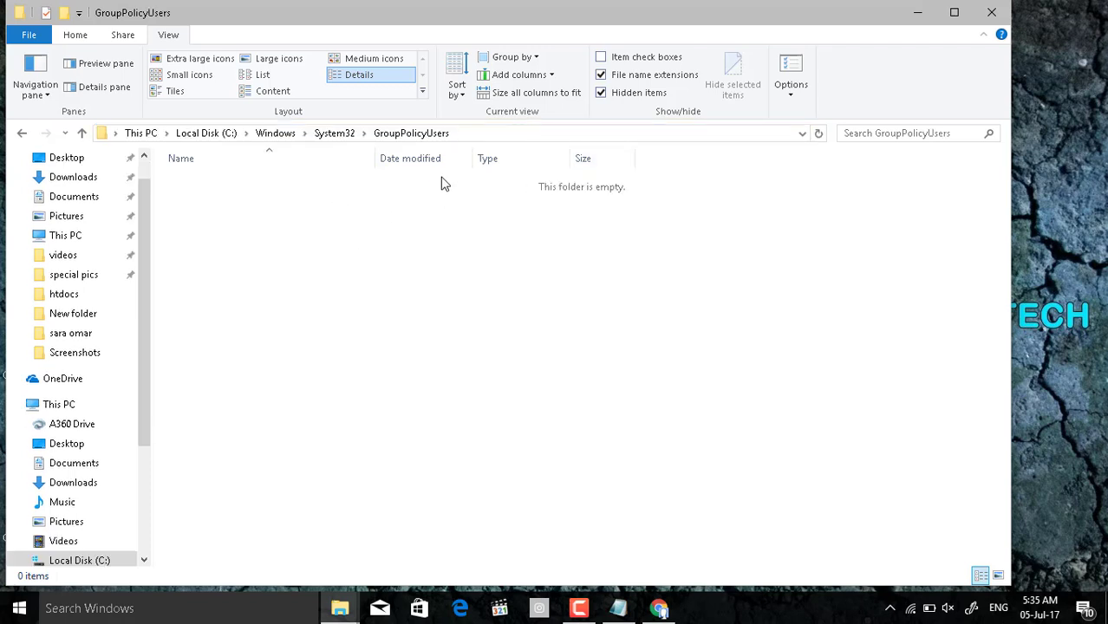
{"action": "left_click", "coordinate": [991, 12]}
Select all five extension-ID search results and delete them.
{"action": "mouse_move", "coordinate": [339, 608]}
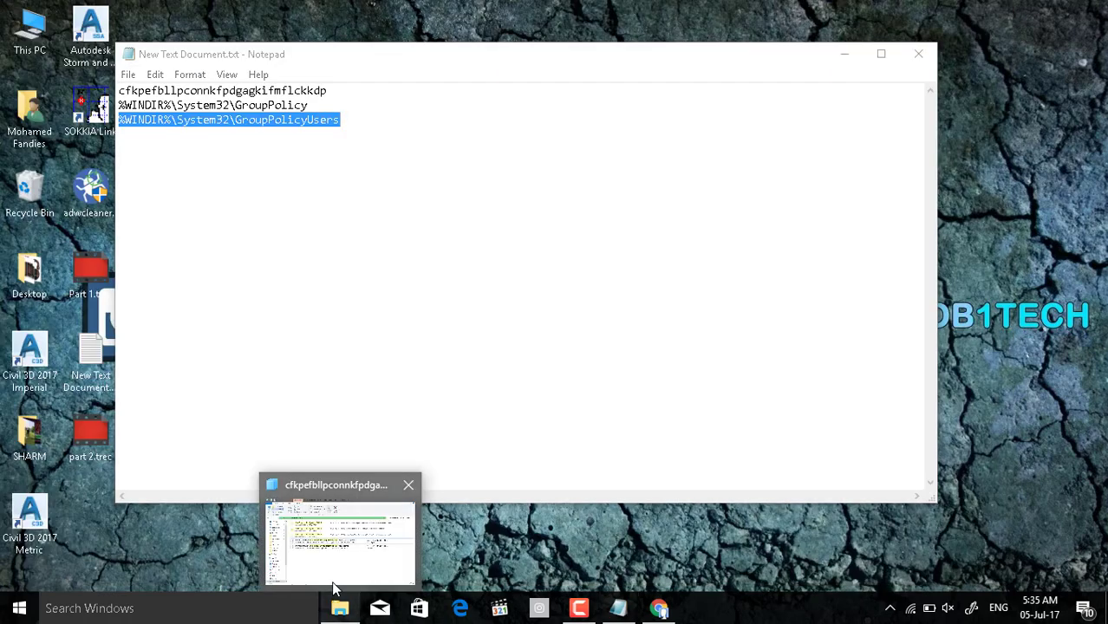
{"action": "left_click", "coordinate": [338, 577]}
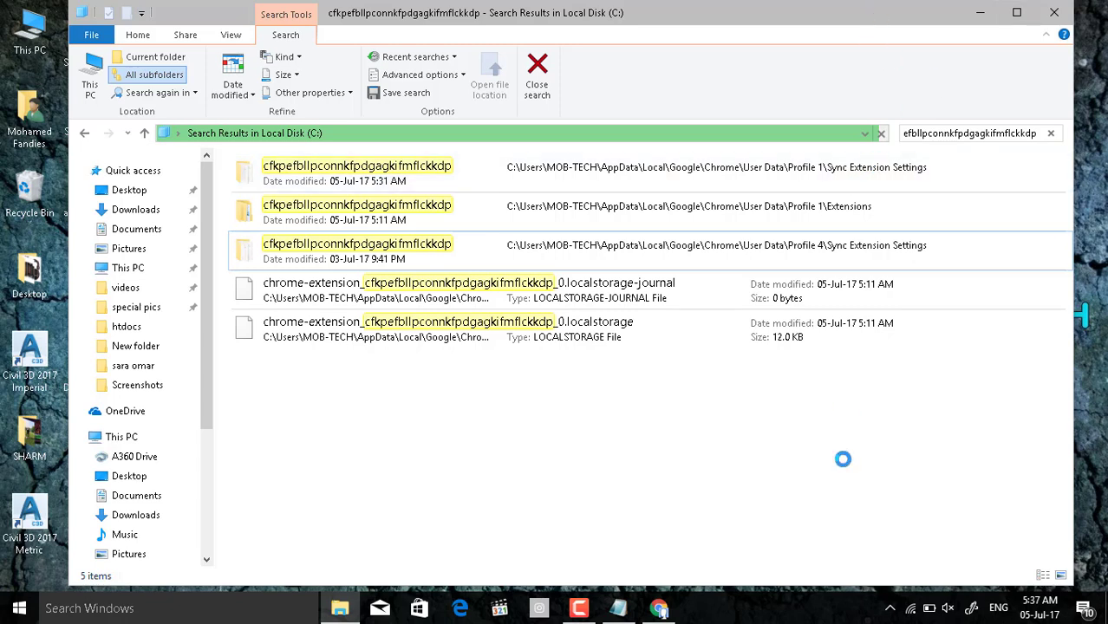
{"action": "left_click_drag", "start_coordinate": [719, 536], "coordinate": [734, 156]}
{"action": "key", "text": "Delete"}
{"action": "key", "text": "Return"}
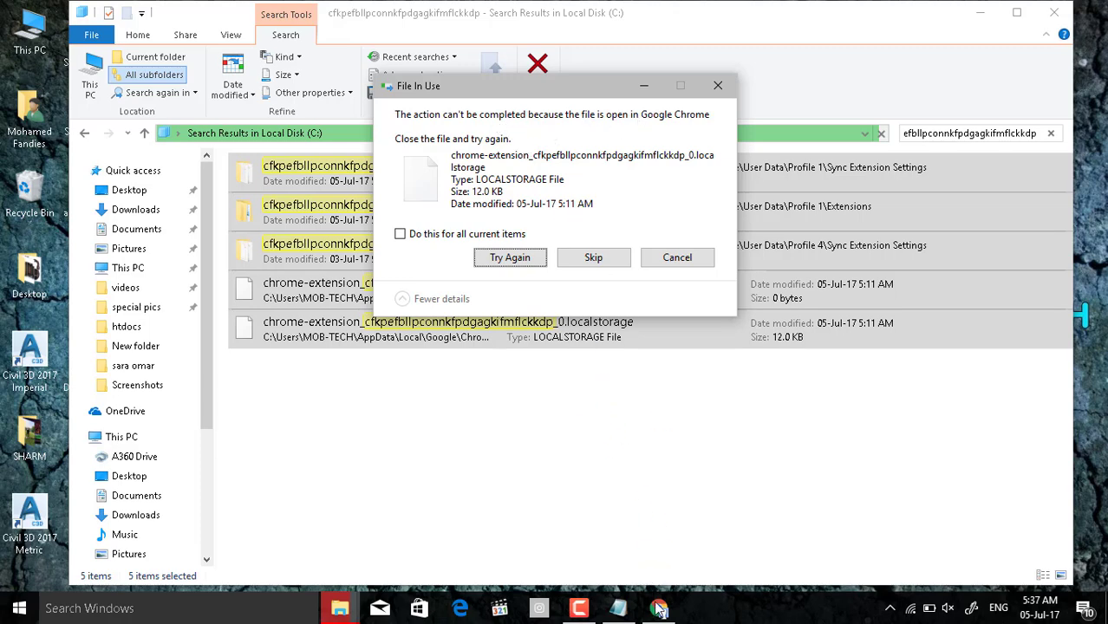
Close Chrome to release the locked storage file and retry for all items.
{"action": "left_click", "coordinate": [661, 611]}
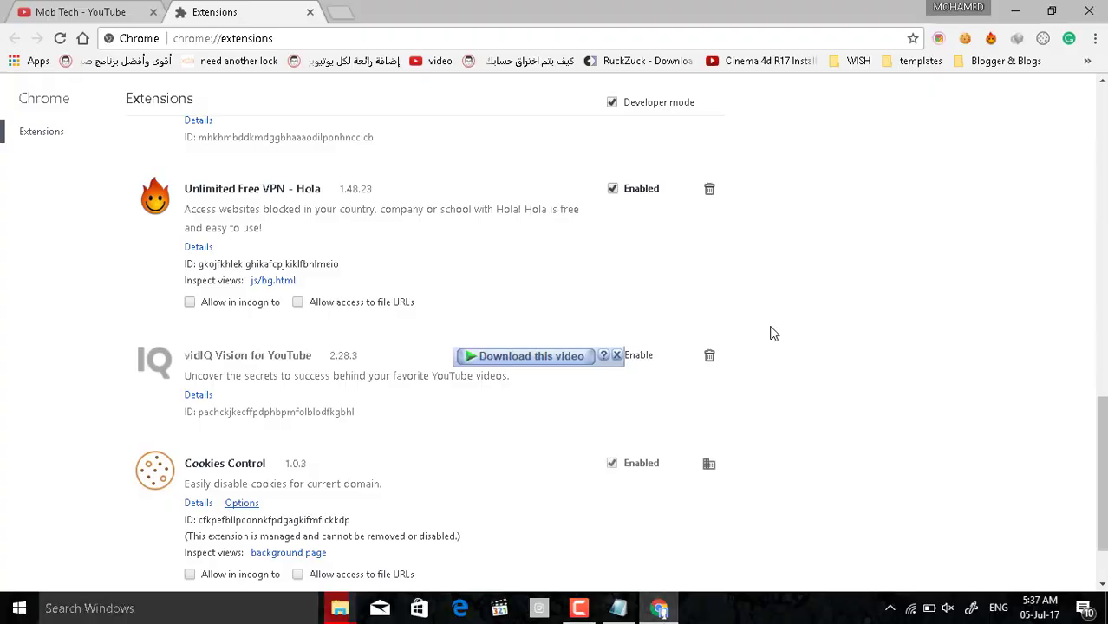
{"action": "left_click", "coordinate": [1090, 10]}
{"action": "left_click", "coordinate": [479, 235]}
{"action": "left_click", "coordinate": [510, 258]}
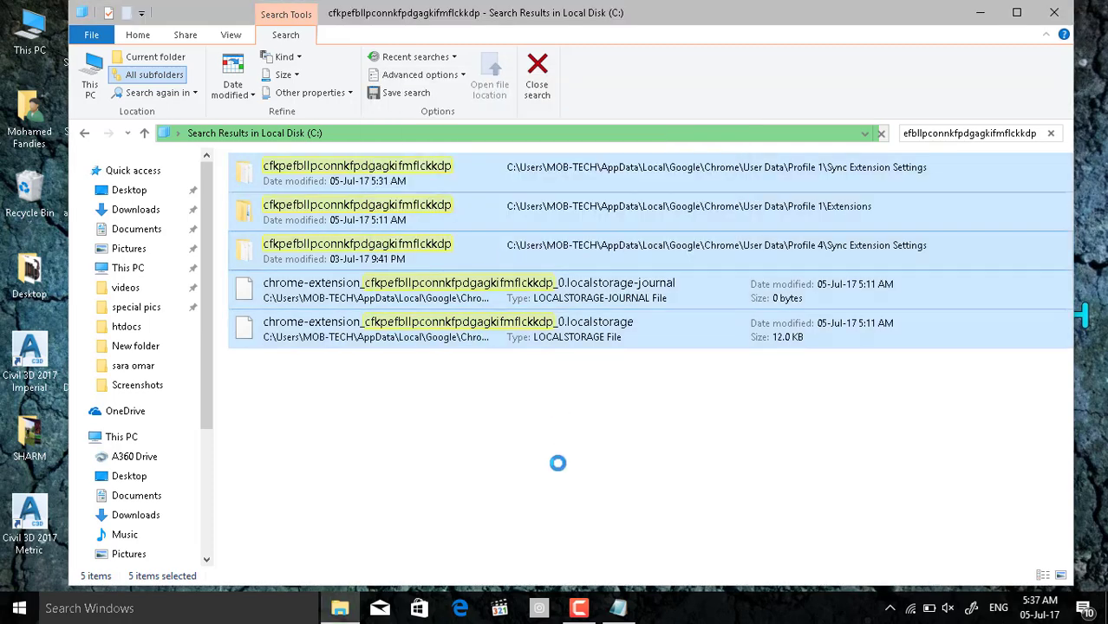
Reselect and delete the five search results, skipping every item no longer found.
{"action": "left_click", "coordinate": [558, 463]}
{"action": "left_click_drag", "start_coordinate": [574, 451], "coordinate": [669, 142]}
{"action": "key", "text": "Delete"}
{"action": "key", "text": "Return"}
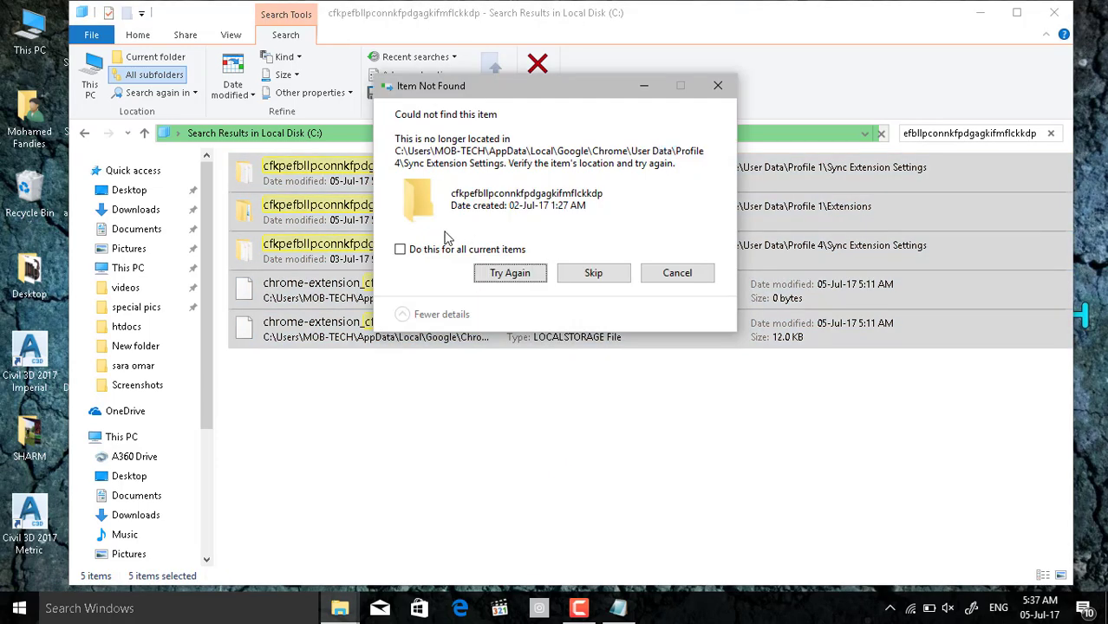
{"action": "left_click", "coordinate": [460, 250]}
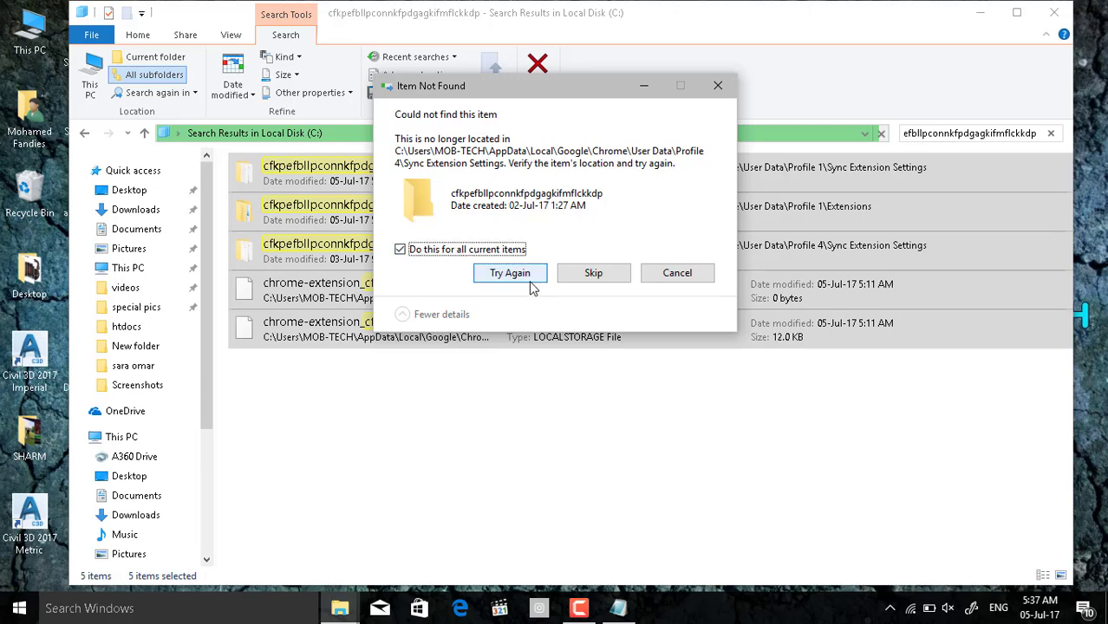
{"action": "left_click", "coordinate": [524, 280]}
{"action": "left_click", "coordinate": [614, 283]}
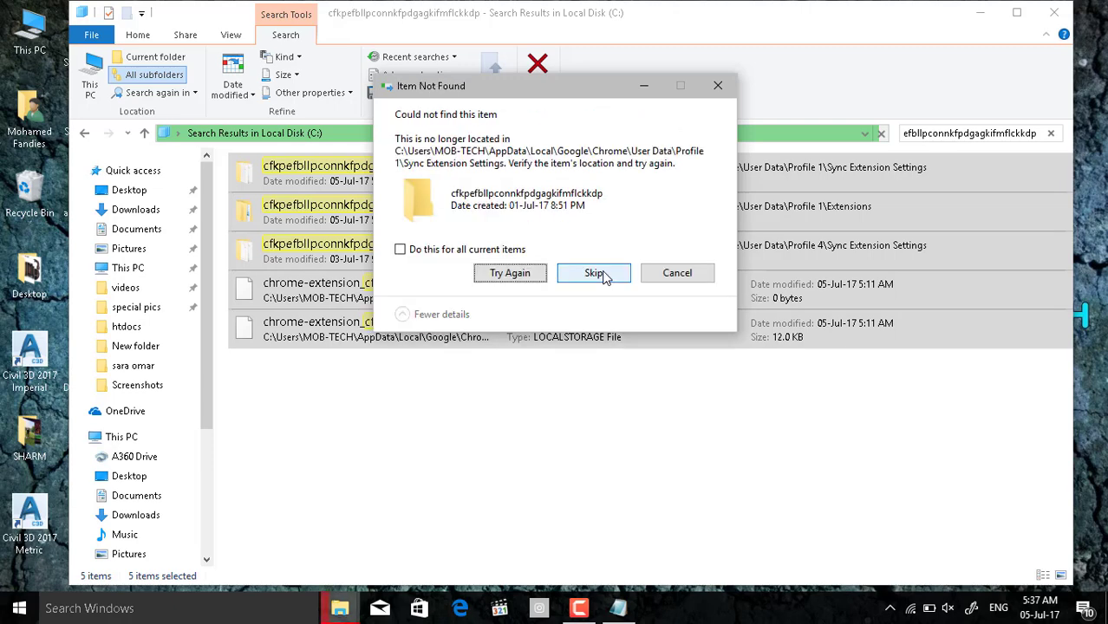
{"action": "left_click", "coordinate": [603, 276]}
{"action": "left_click", "coordinate": [400, 250]}
{"action": "left_click", "coordinate": [607, 276]}
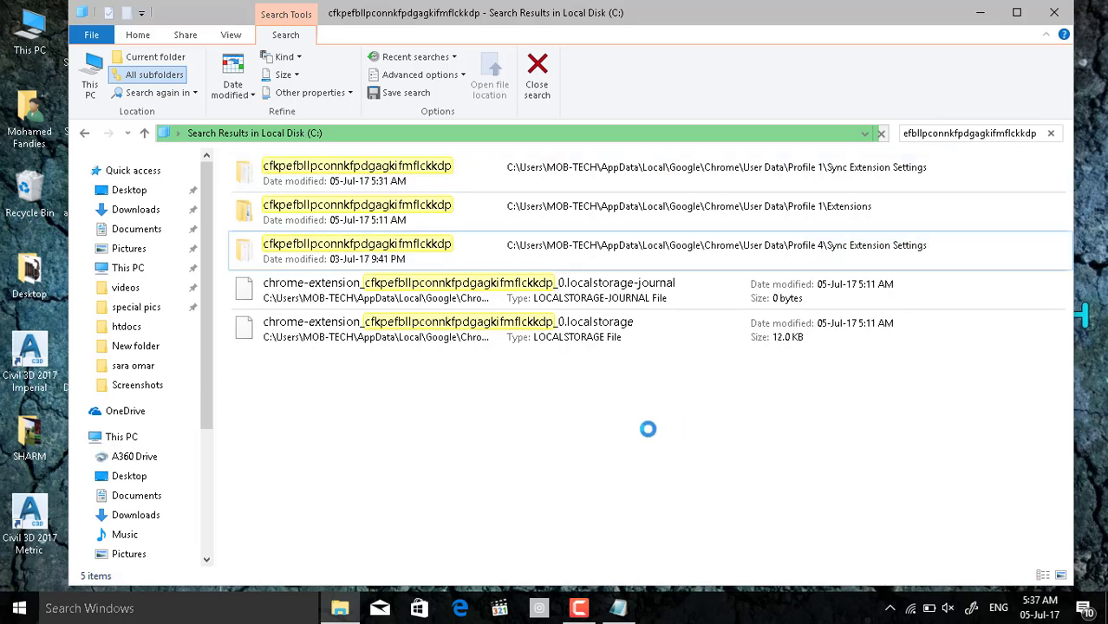
Relaunch Chrome and scroll chrome://extensions to confirm Cookies Control is gone.
{"action": "left_click", "coordinate": [19, 608]}
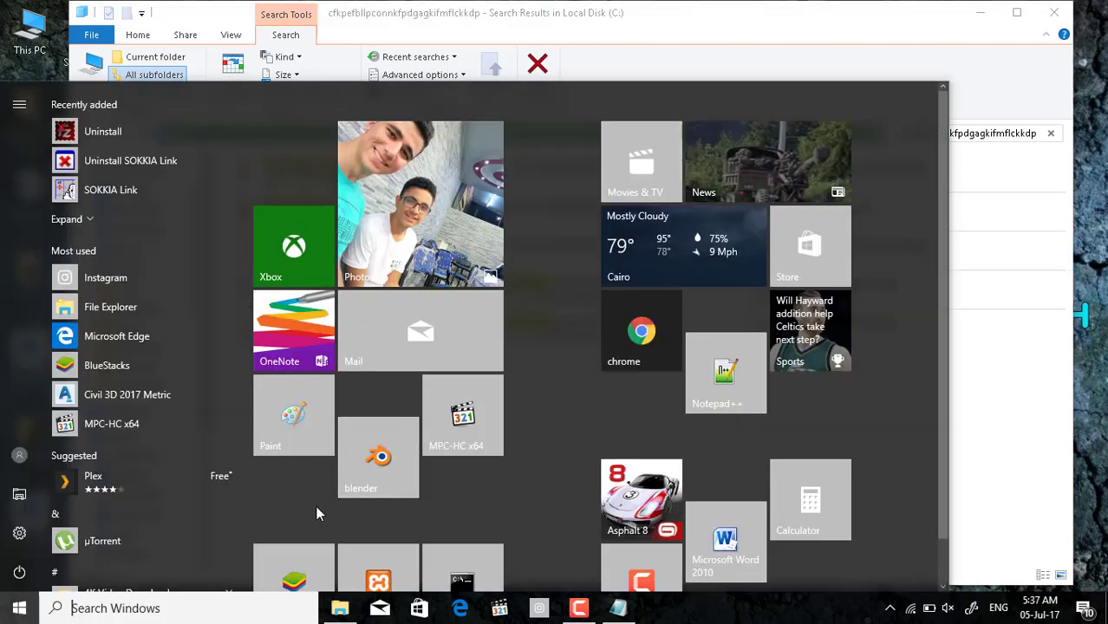
{"action": "left_click", "coordinate": [652, 335]}
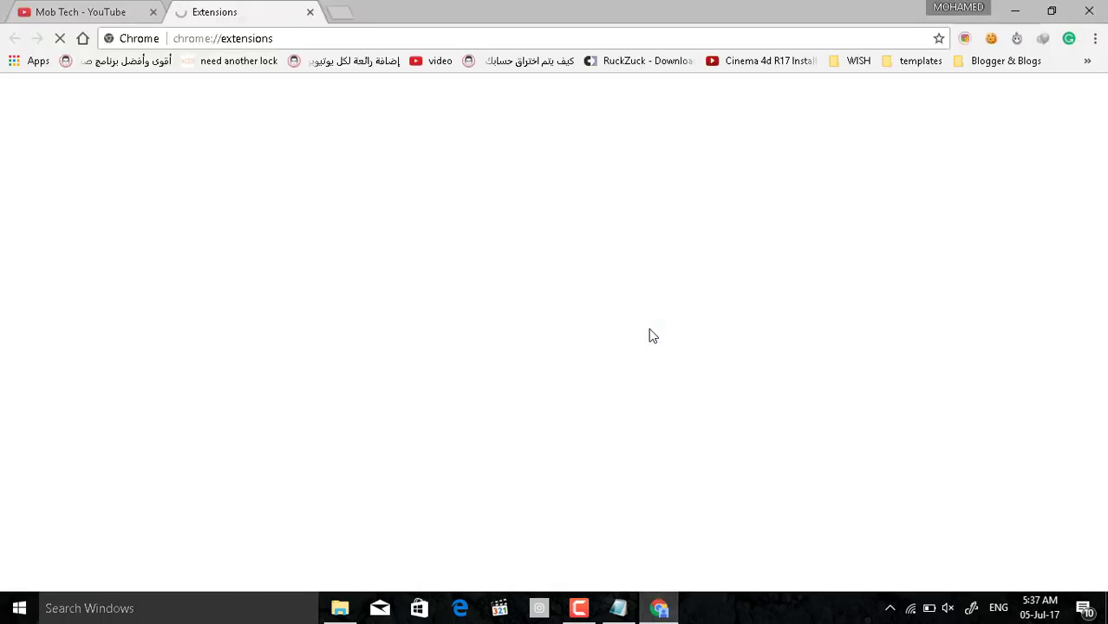
{"action": "left_click", "coordinate": [1095, 38]}
{"action": "left_click", "coordinate": [811, 245]}
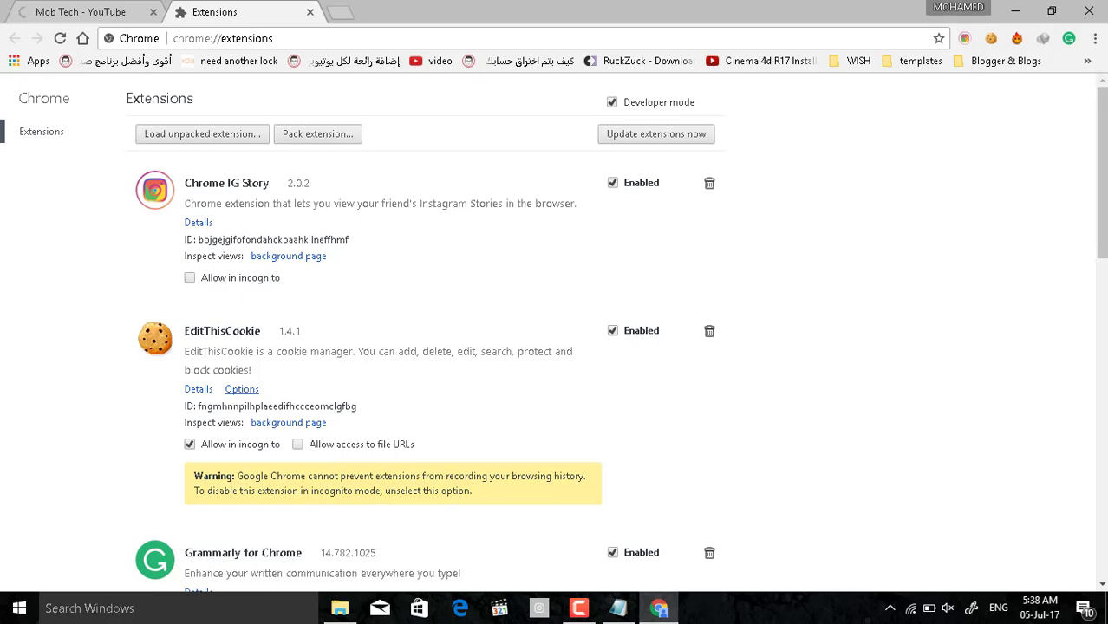
{"action": "scroll", "coordinate": [555, 347], "scroll_direction": "down", "scroll_amount": 8}
{"action": "scroll", "coordinate": [922, 440], "scroll_direction": "down", "scroll_amount": 4}
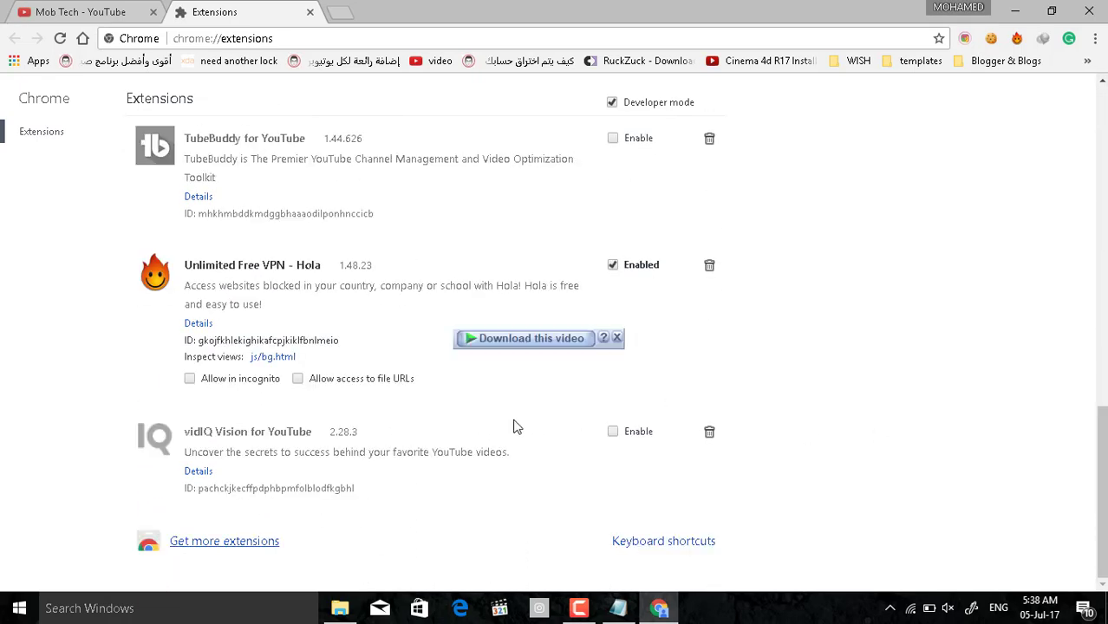
{"action": "left_click", "coordinate": [617, 337]}
Close the Explorer search results window and switch to the Mob Tech YouTube tab.
{"action": "mouse_move", "coordinate": [347, 613]}
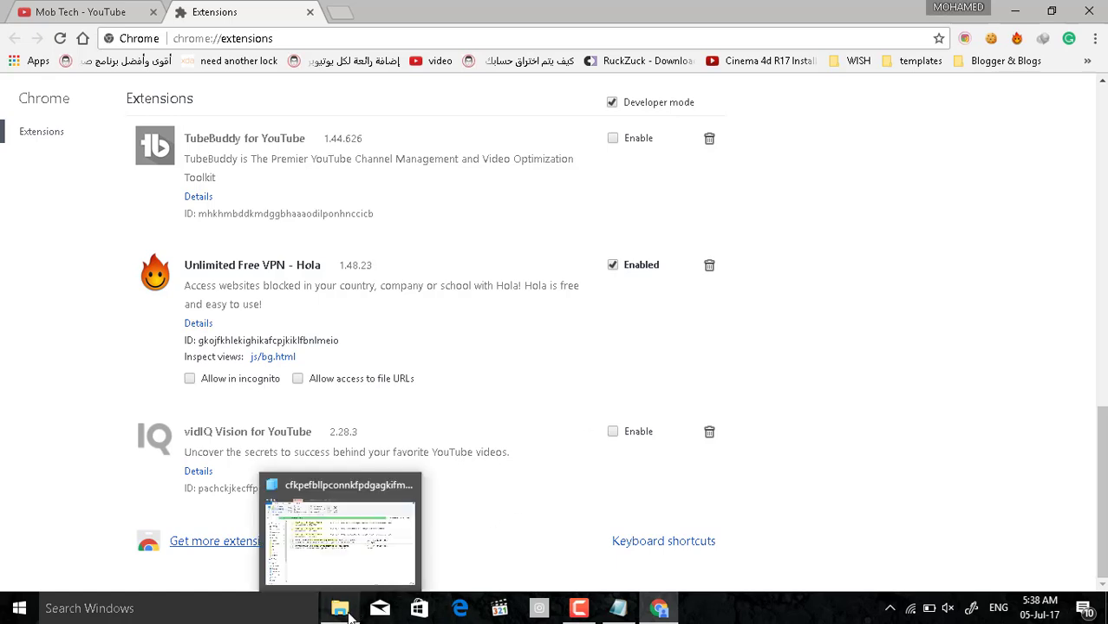
{"action": "left_click", "coordinate": [409, 489]}
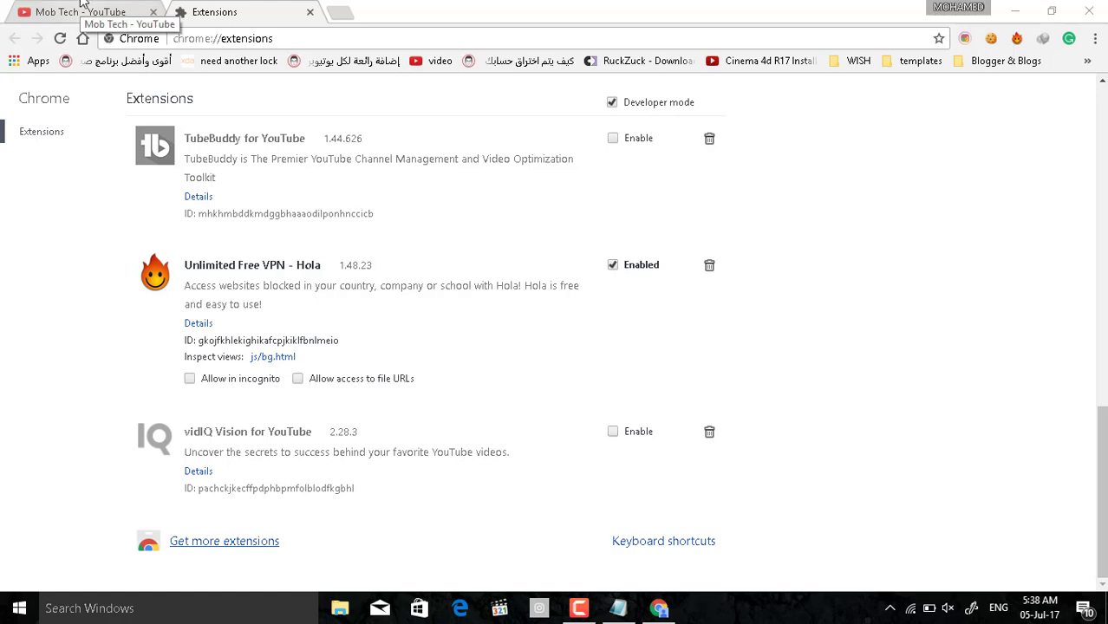
{"action": "left_click", "coordinate": [83, 7]}
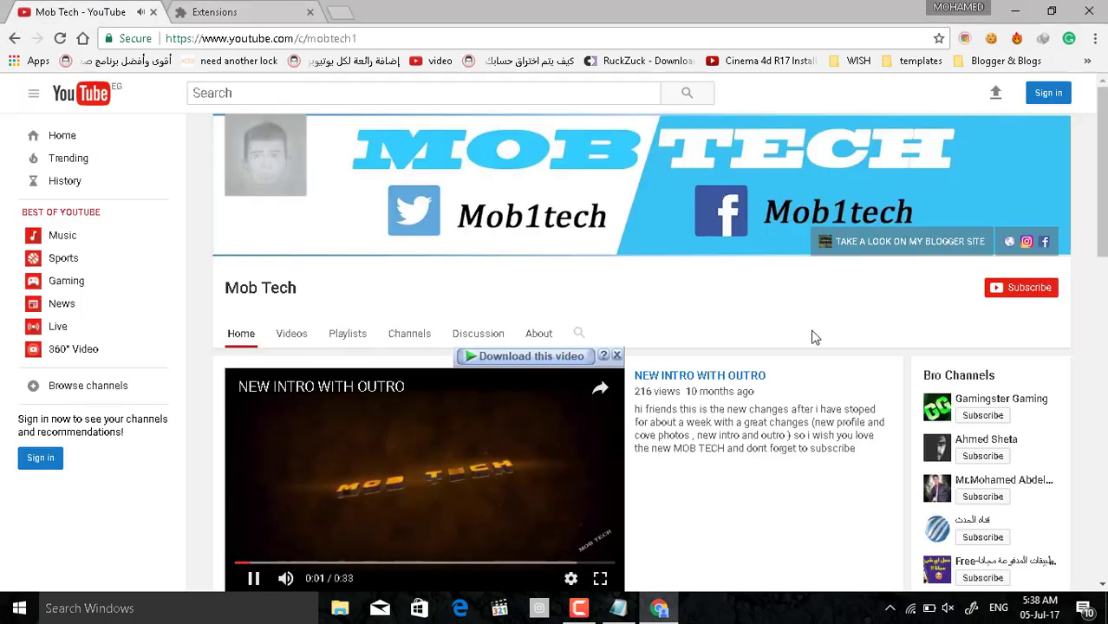